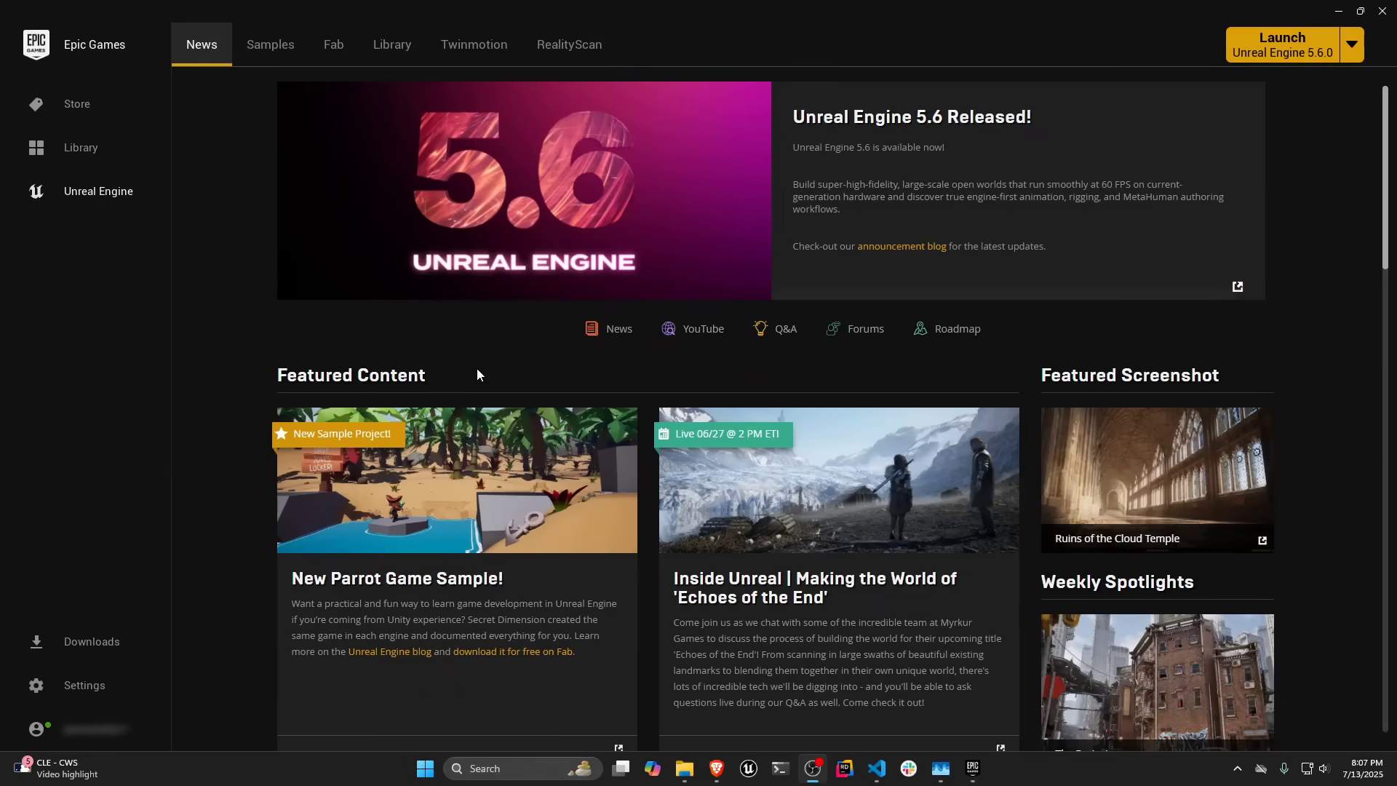
Apply the Unreal Engine 5.6.0 installation options with MetaHuman Creator Core Data included.
{"action": "left_click", "coordinate": [392, 44]}
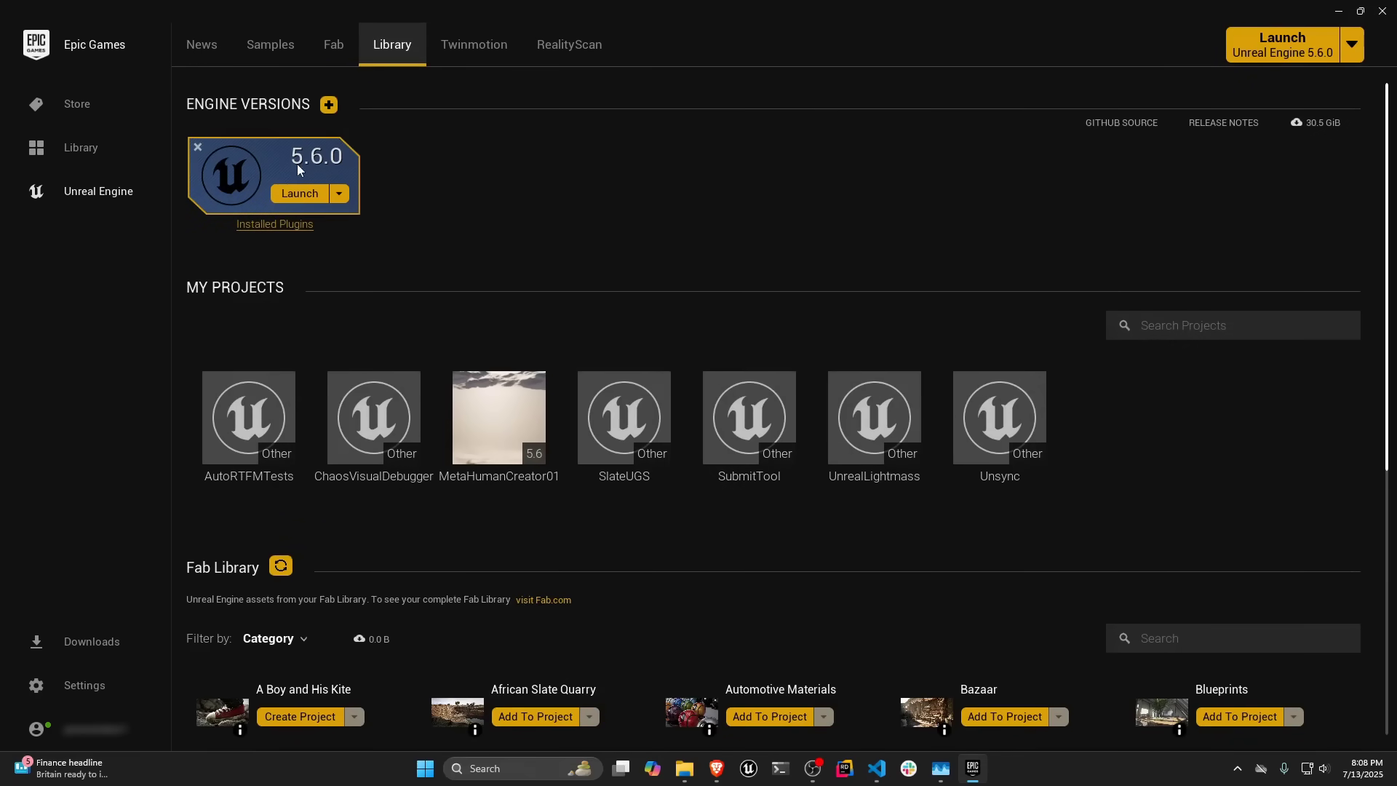
{"action": "left_click", "coordinate": [340, 194]}
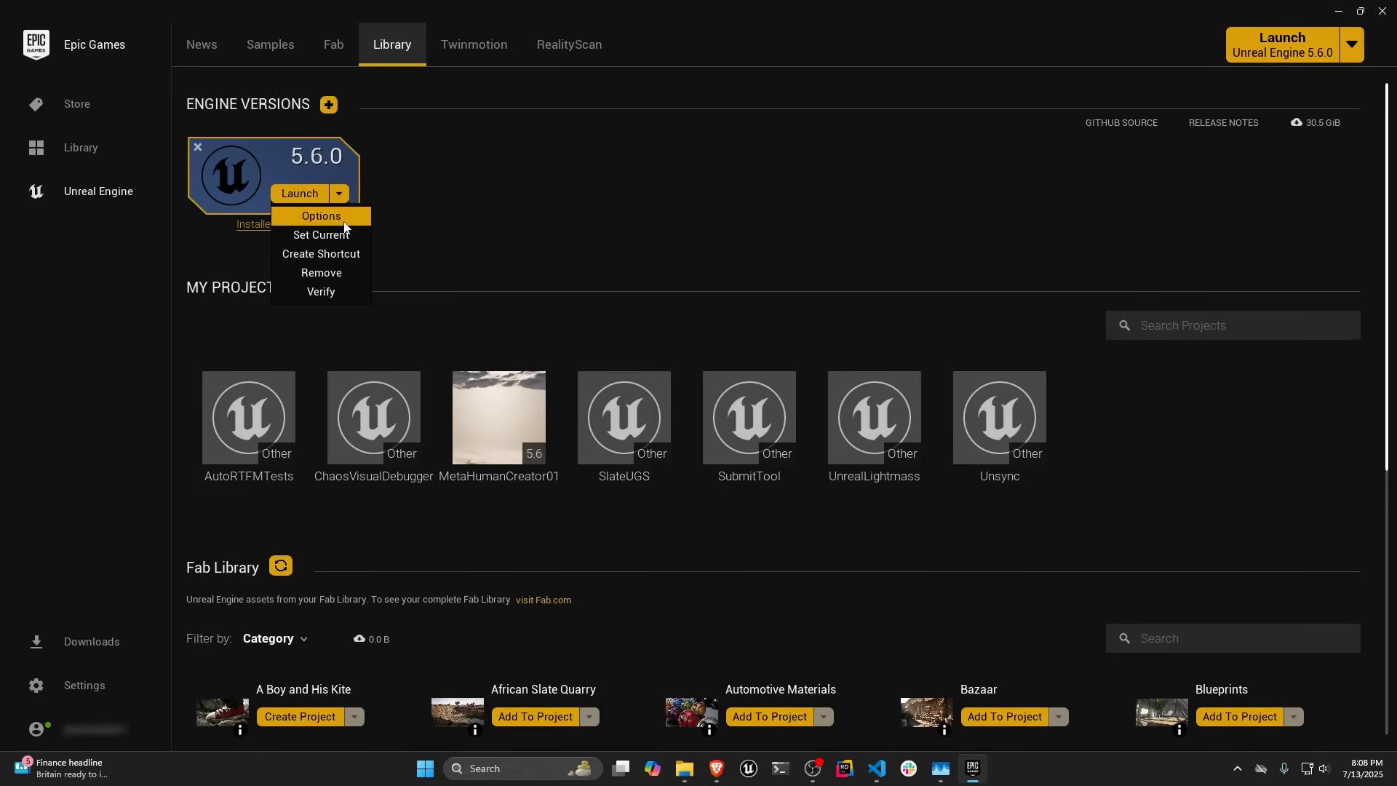
{"action": "left_click", "coordinate": [321, 215]}
{"action": "scroll", "coordinate": [923, 328], "scroll_direction": "down", "scroll_amount": 3}
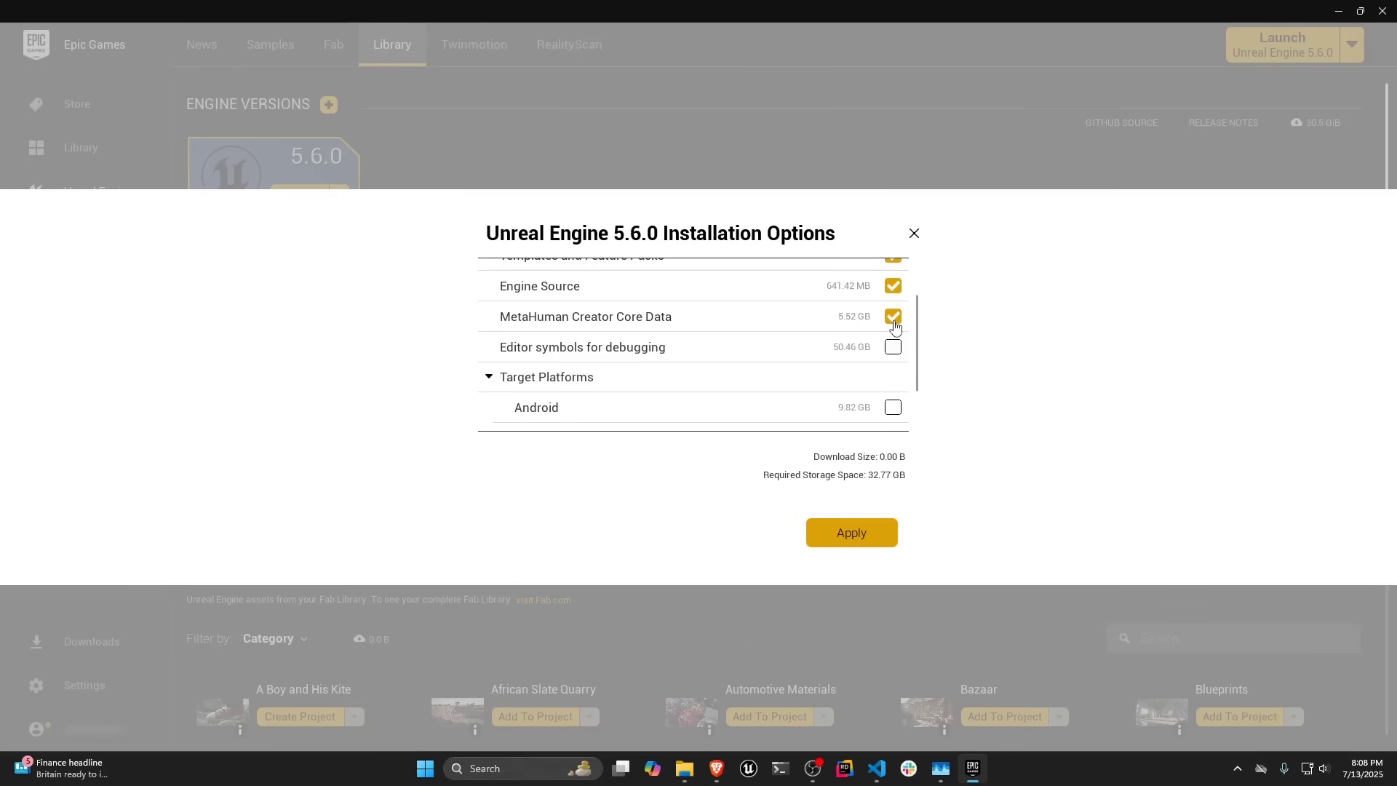
{"action": "left_click", "coordinate": [848, 537]}
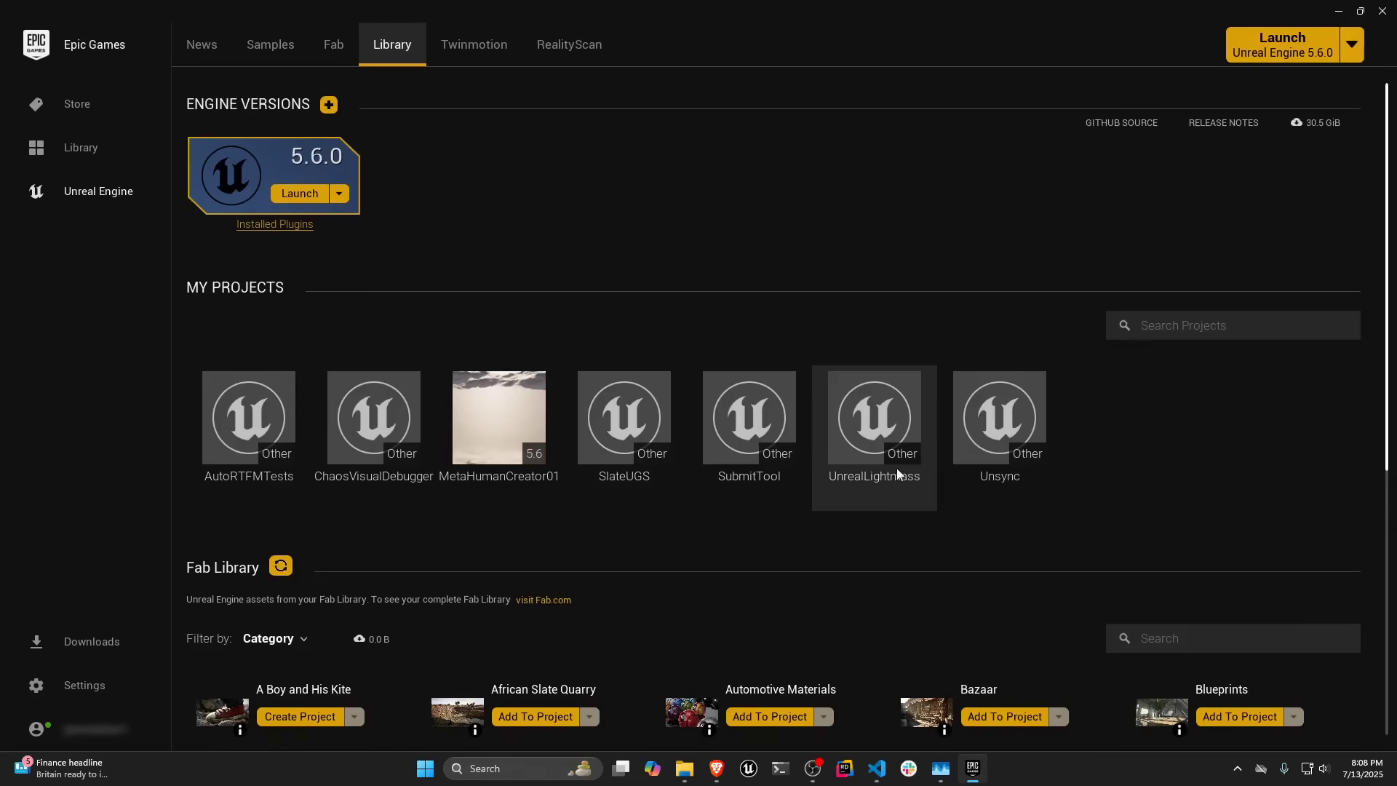
Launch Unreal Engine 5.6.0 and create a blank Games project named MHCTutorial01.
{"action": "left_click", "coordinate": [1251, 59]}
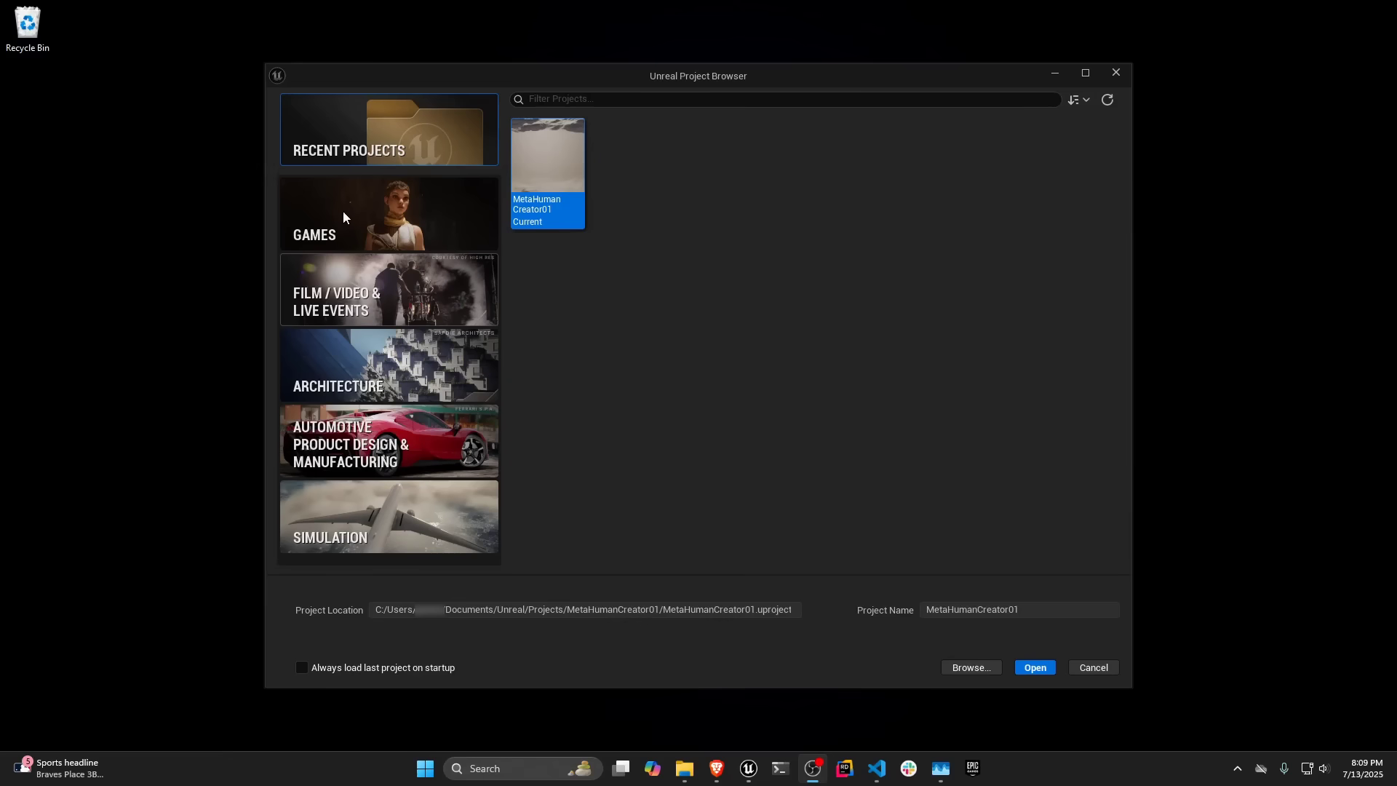
{"action": "left_click", "coordinate": [343, 219]}
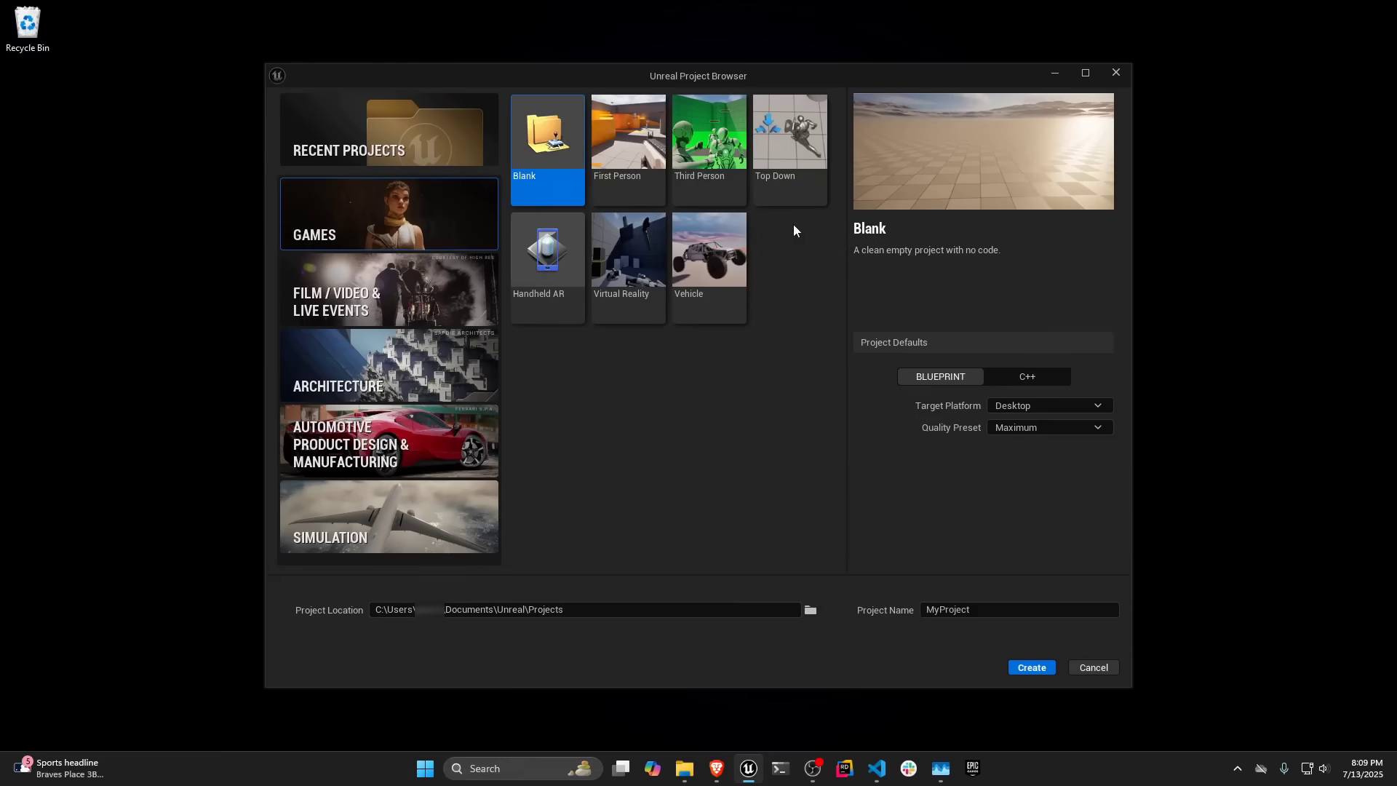
{"action": "type", "text": "MHCTutorial"}
{"action": "key", "text": "BackSpace"}
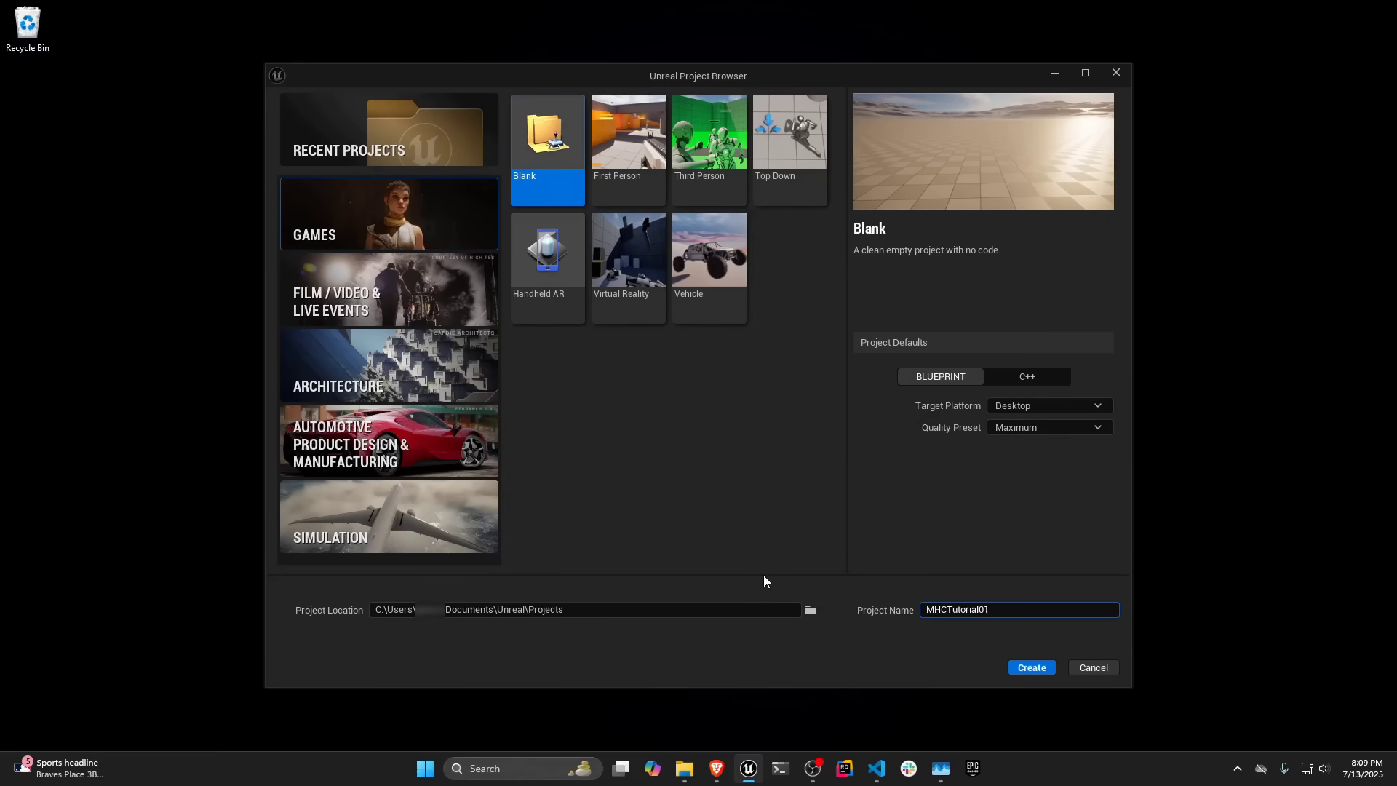
{"action": "left_click", "coordinate": [1040, 669]}
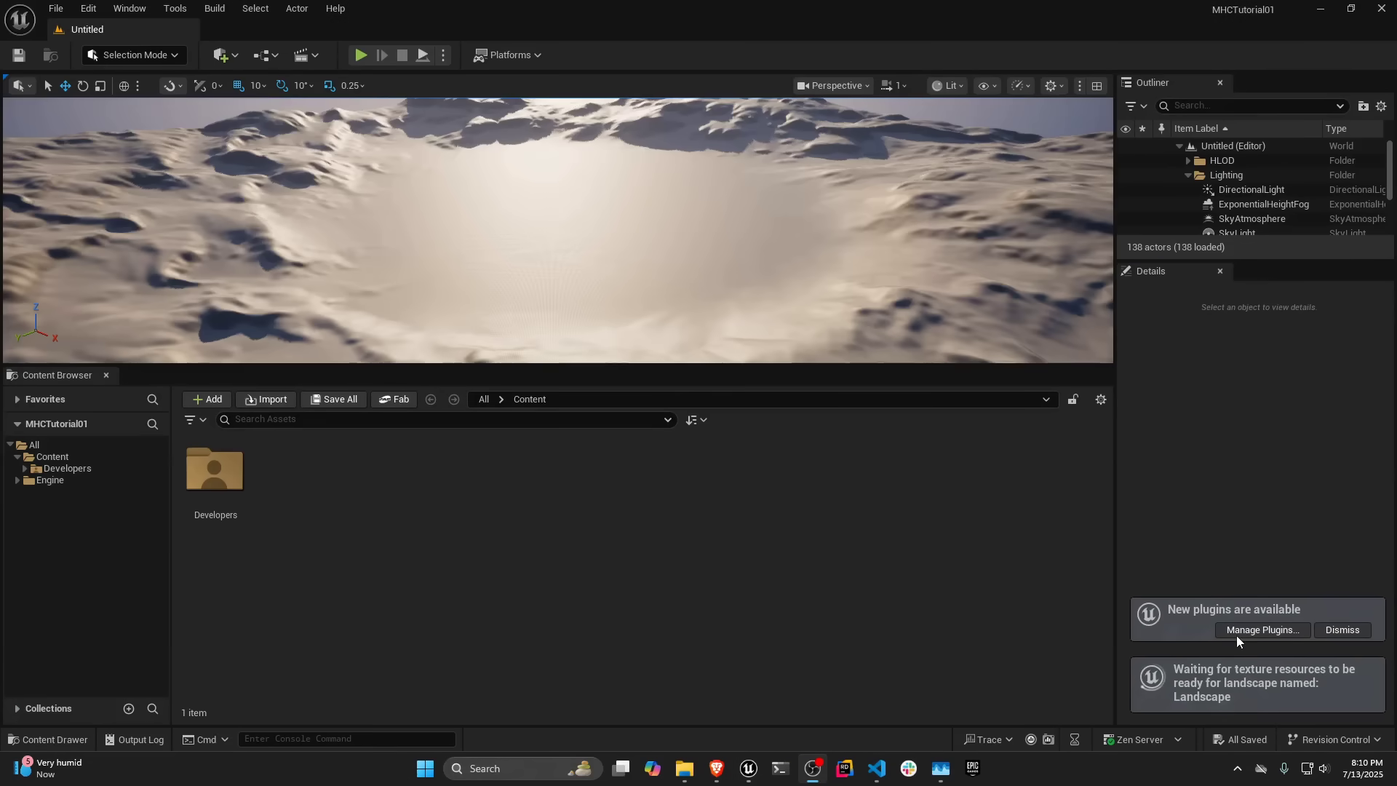
Enable the MetaHuman Animator, Animator Calibration Processing, Core Tech and Creator plugins, including the beta one, and restart the editor.
{"action": "left_click", "coordinate": [1239, 636]}
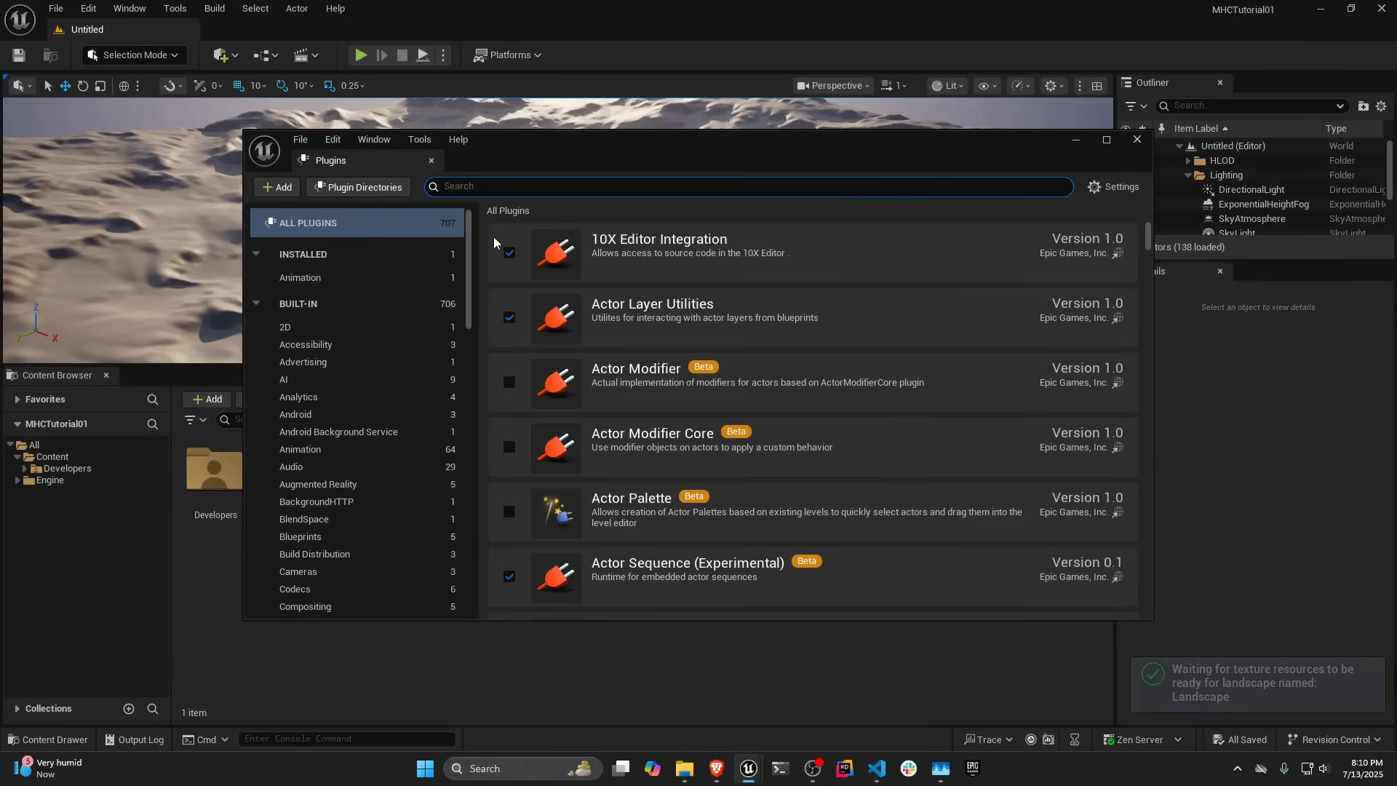
{"action": "type", "text": "Metahuman"}
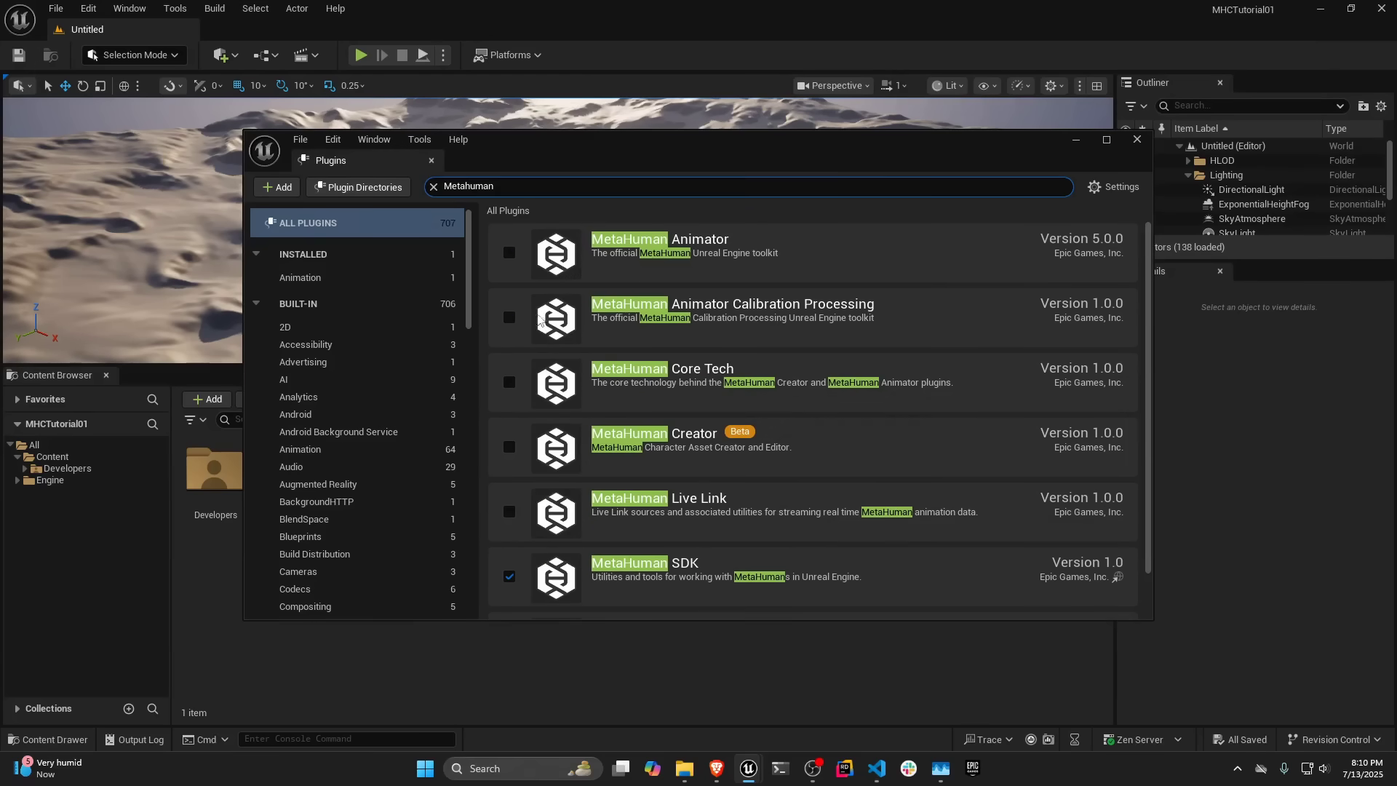
{"action": "left_click", "coordinate": [509, 253]}
{"action": "left_click", "coordinate": [510, 382]}
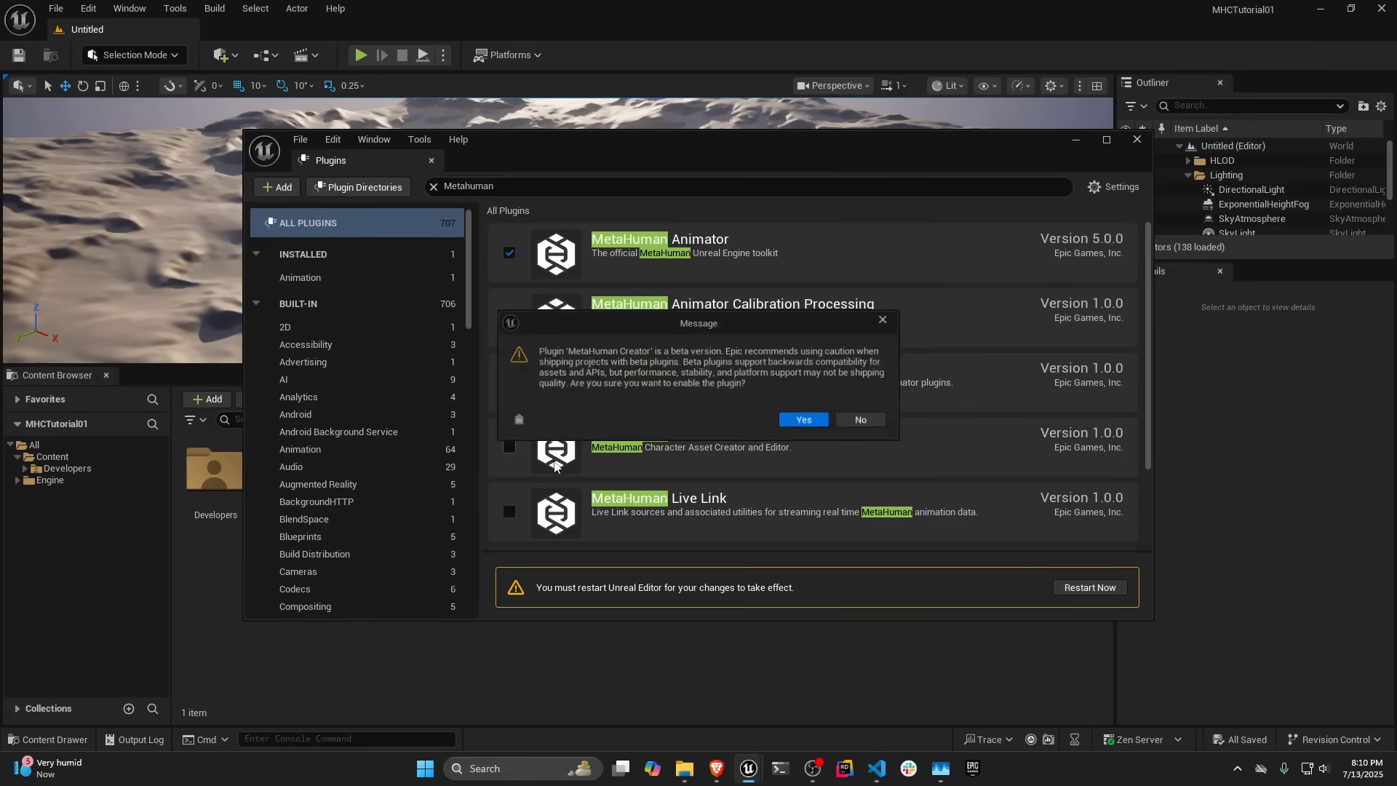
{"action": "left_click", "coordinate": [804, 414]}
{"action": "scroll", "coordinate": [608, 399], "scroll_direction": "down", "scroll_amount": 5}
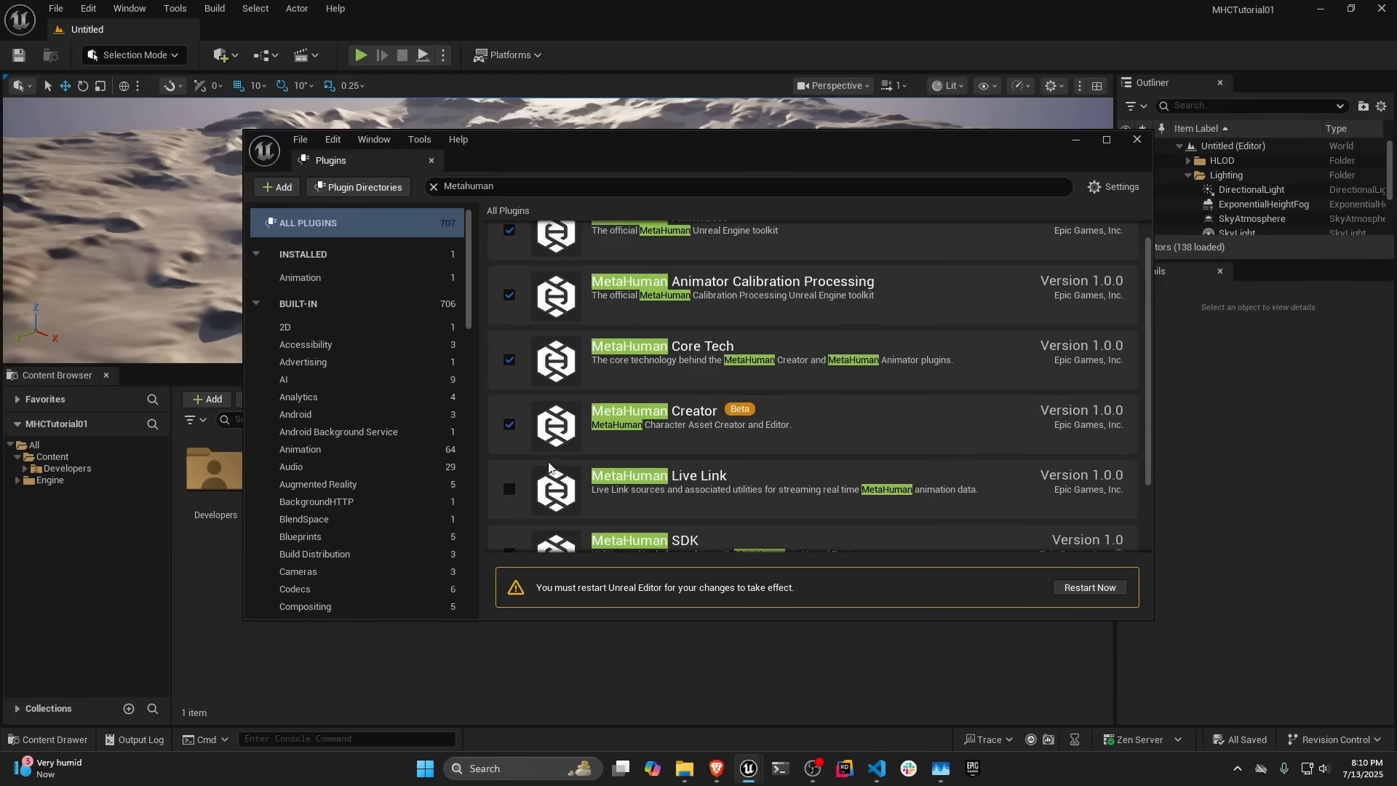
{"action": "left_click", "coordinate": [1090, 588]}
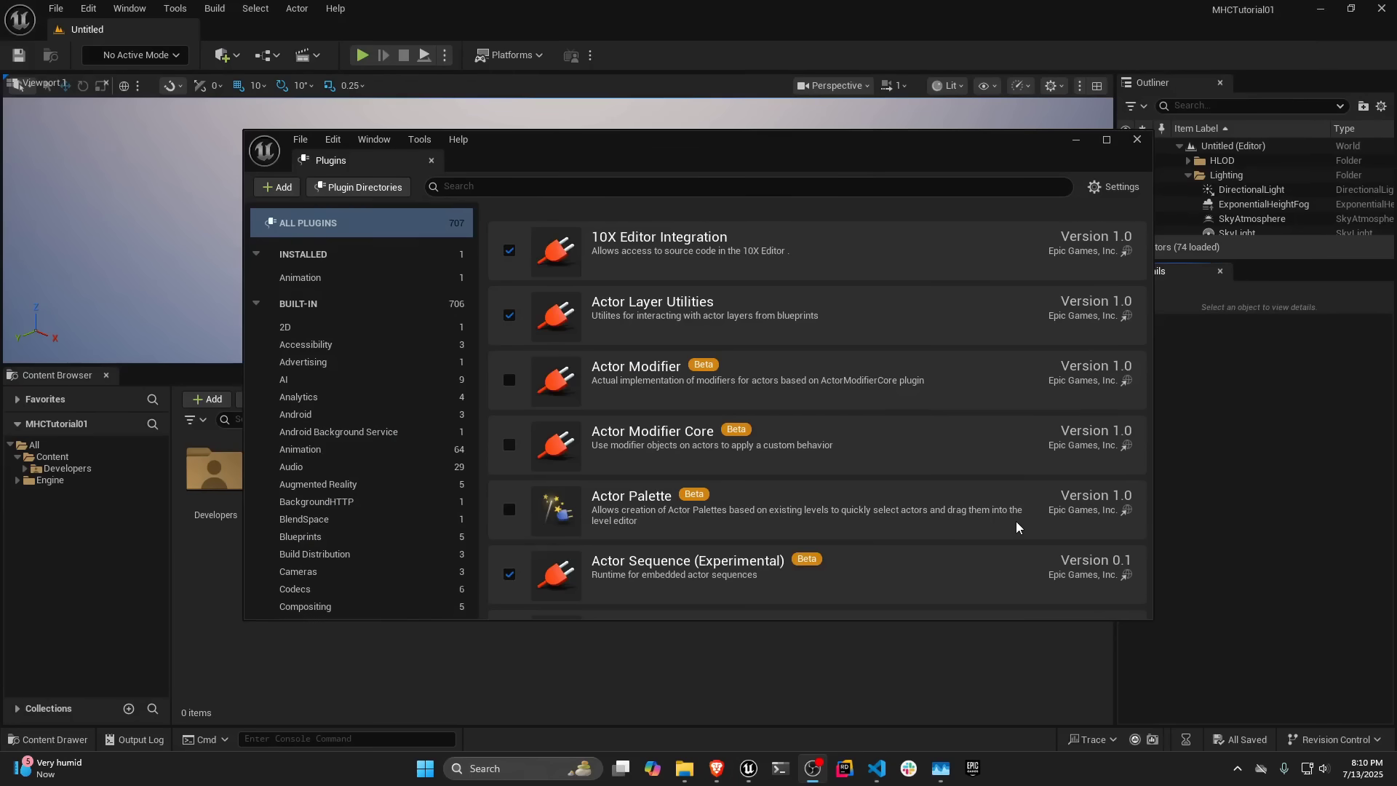
{"action": "left_click", "coordinate": [1137, 139]}
Create a folder named MetaHumanCreator in the project's Content folder and open it.
{"action": "left_click", "coordinate": [51, 457]}
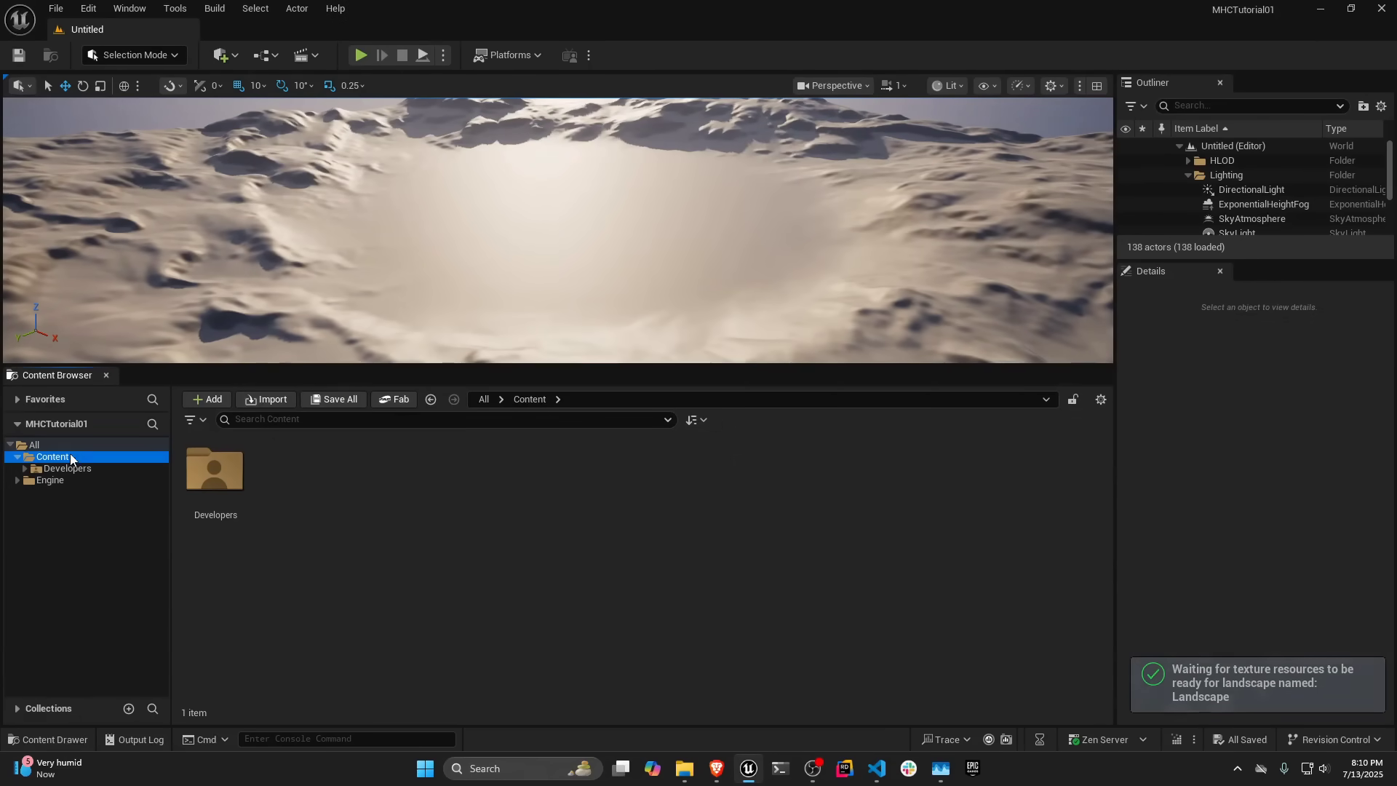
{"action": "right_click", "coordinate": [310, 496]}
{"action": "left_click", "coordinate": [382, 281]}
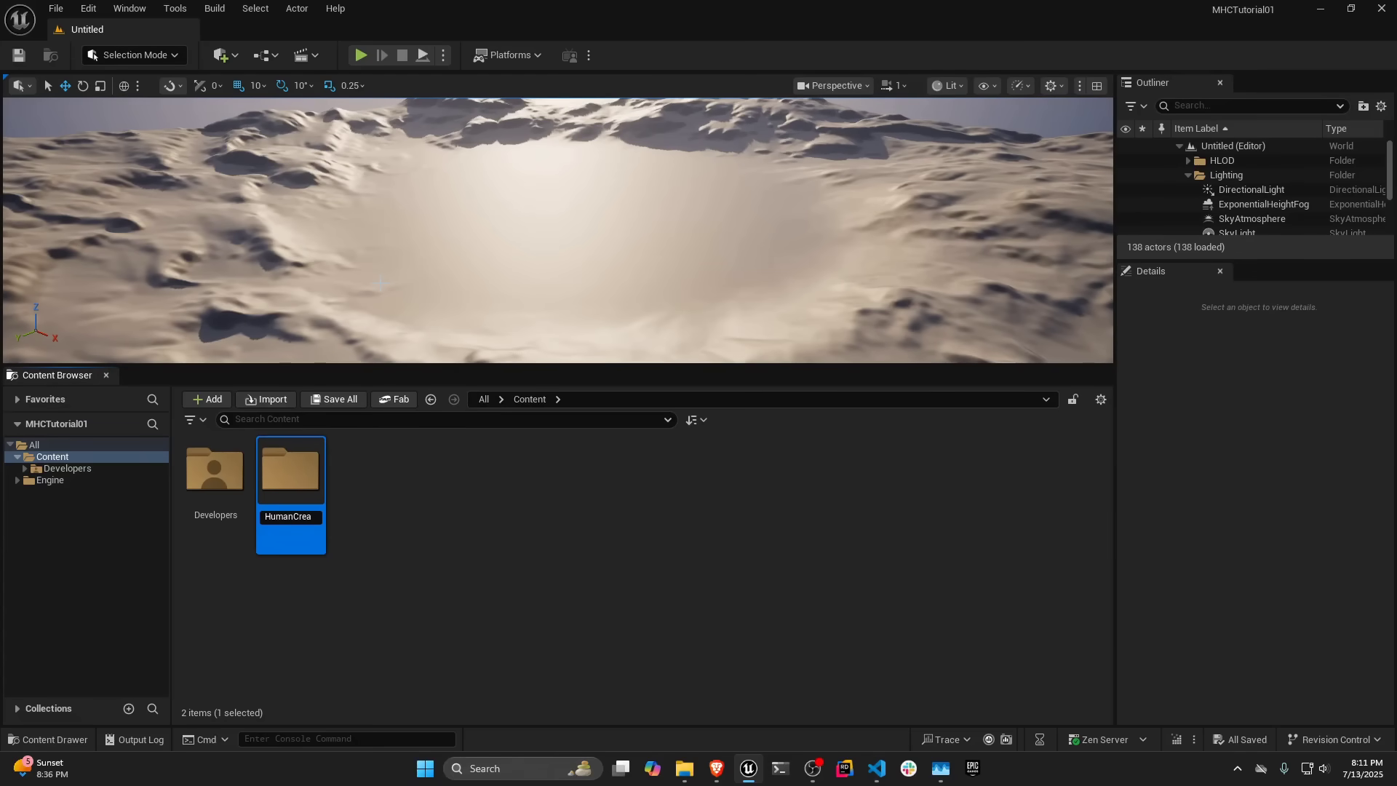
{"action": "type", "text": "MetaHumanCreator"}
{"action": "key", "text": "Return"}
{"action": "double_click", "coordinate": [290, 469]}
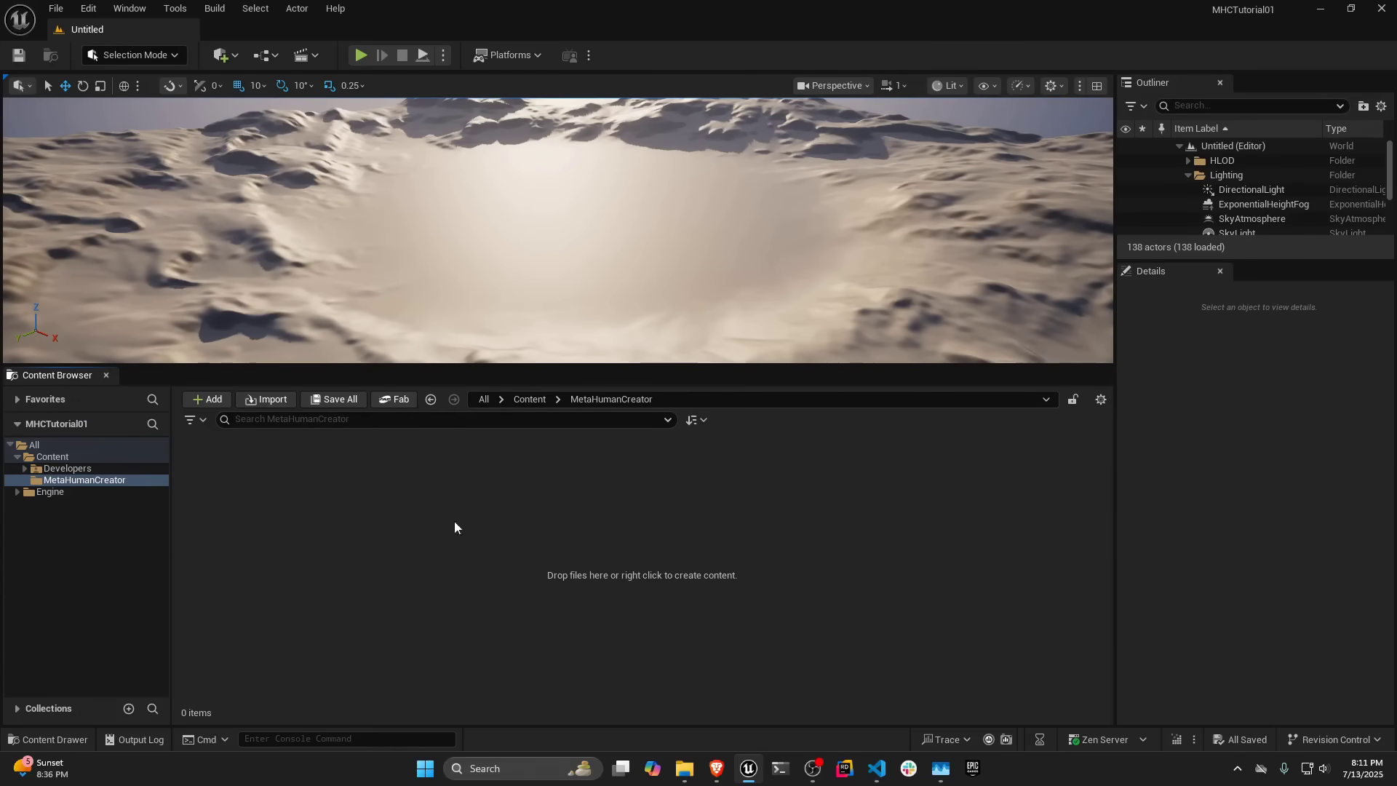
Create a MetaHuman Character asset named Ada in the MetaHumanCreator folder and open it for editing.
{"action": "right_click", "coordinate": [413, 506]}
{"action": "mouse_move", "coordinate": [483, 683]}
{"action": "mouse_move", "coordinate": [465, 660]}
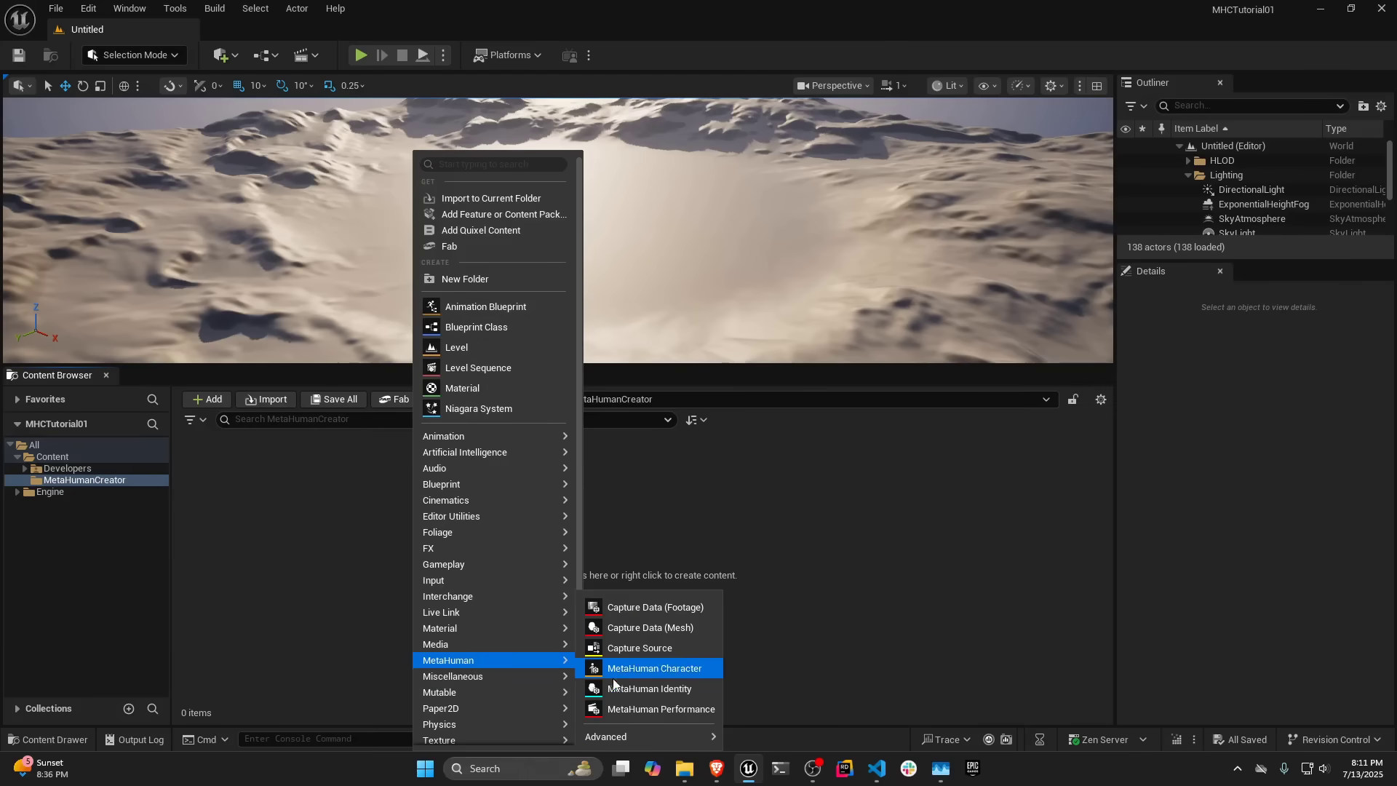
{"action": "left_click", "coordinate": [655, 668]}
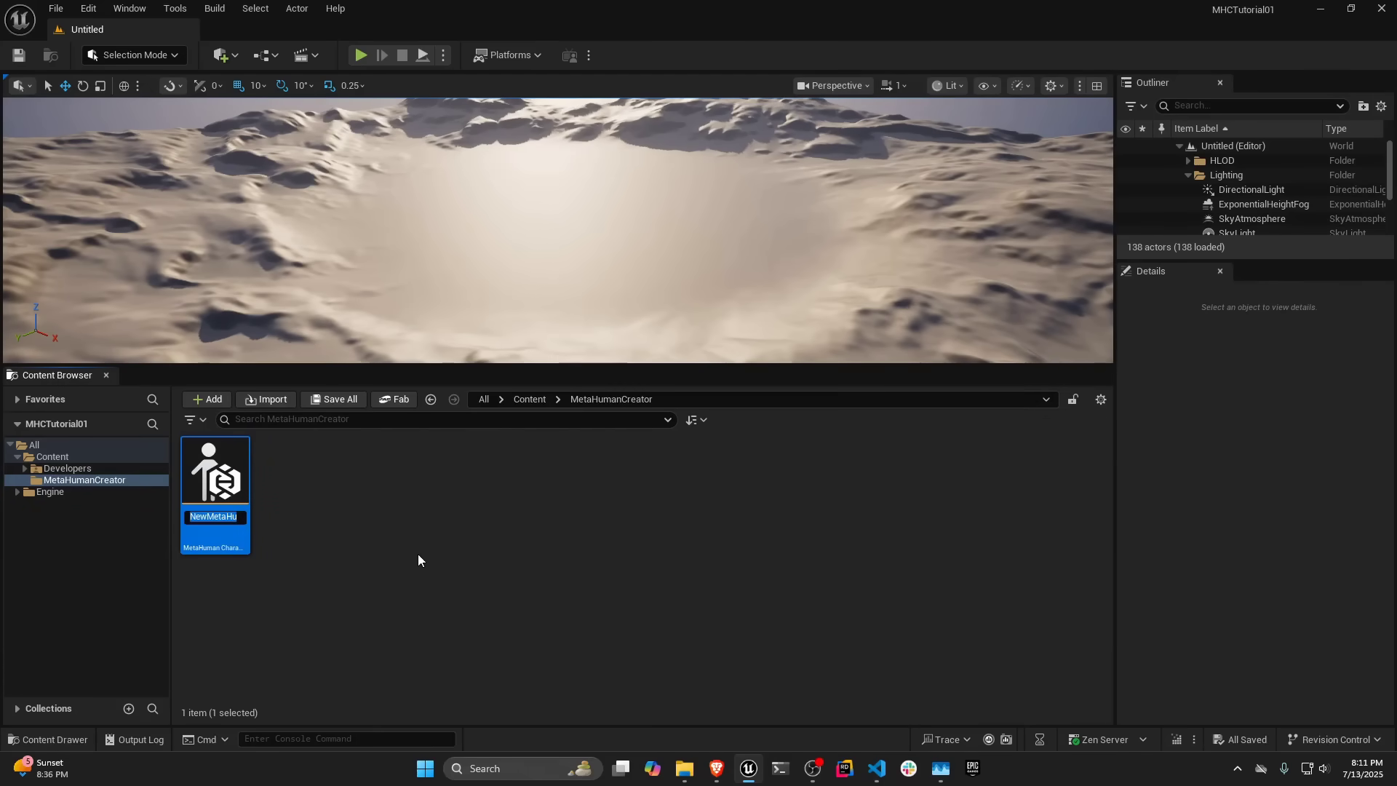
{"action": "type", "text": "Ada"}
{"action": "key", "text": "Return"}
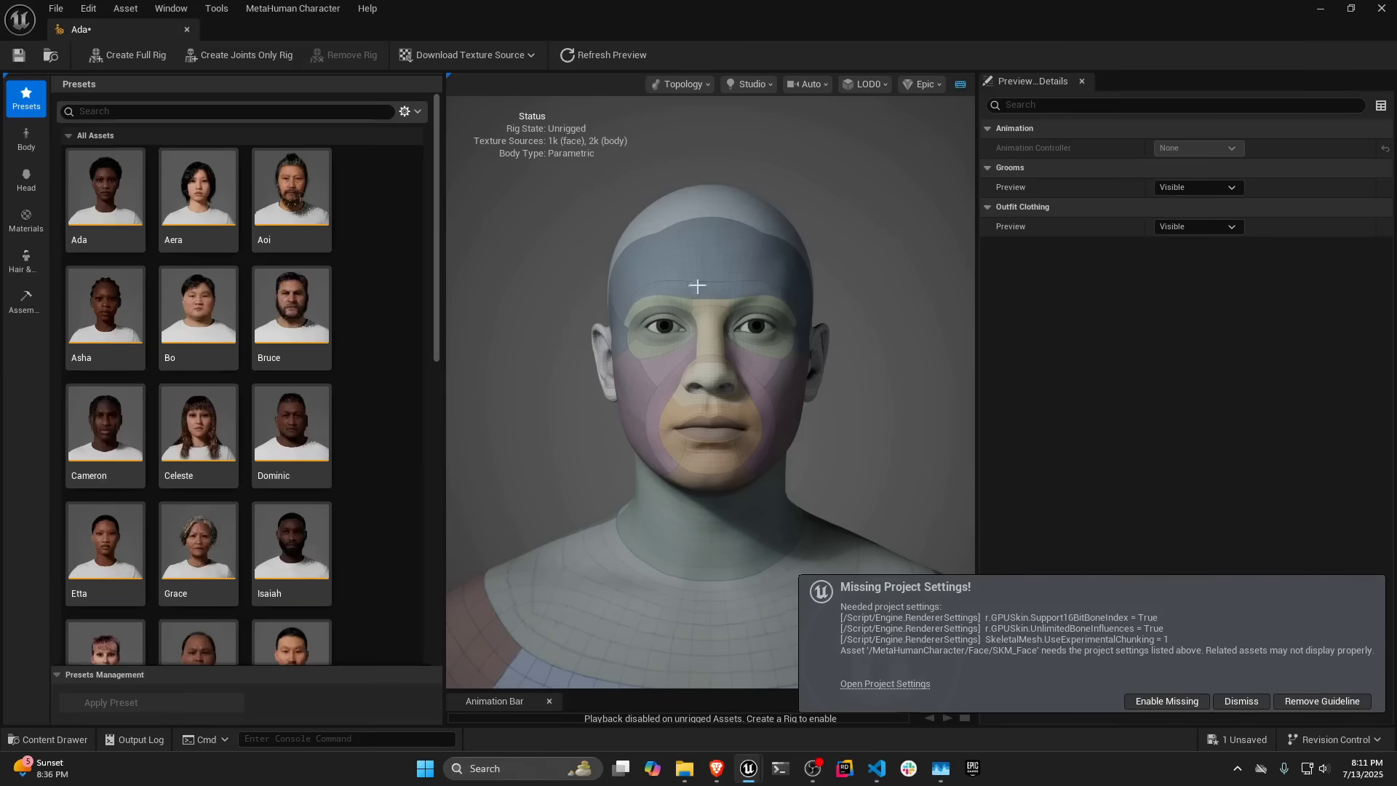
Enable the missing project settings and restart the editor, saving the Ada asset.
{"action": "left_click", "coordinate": [1163, 700]}
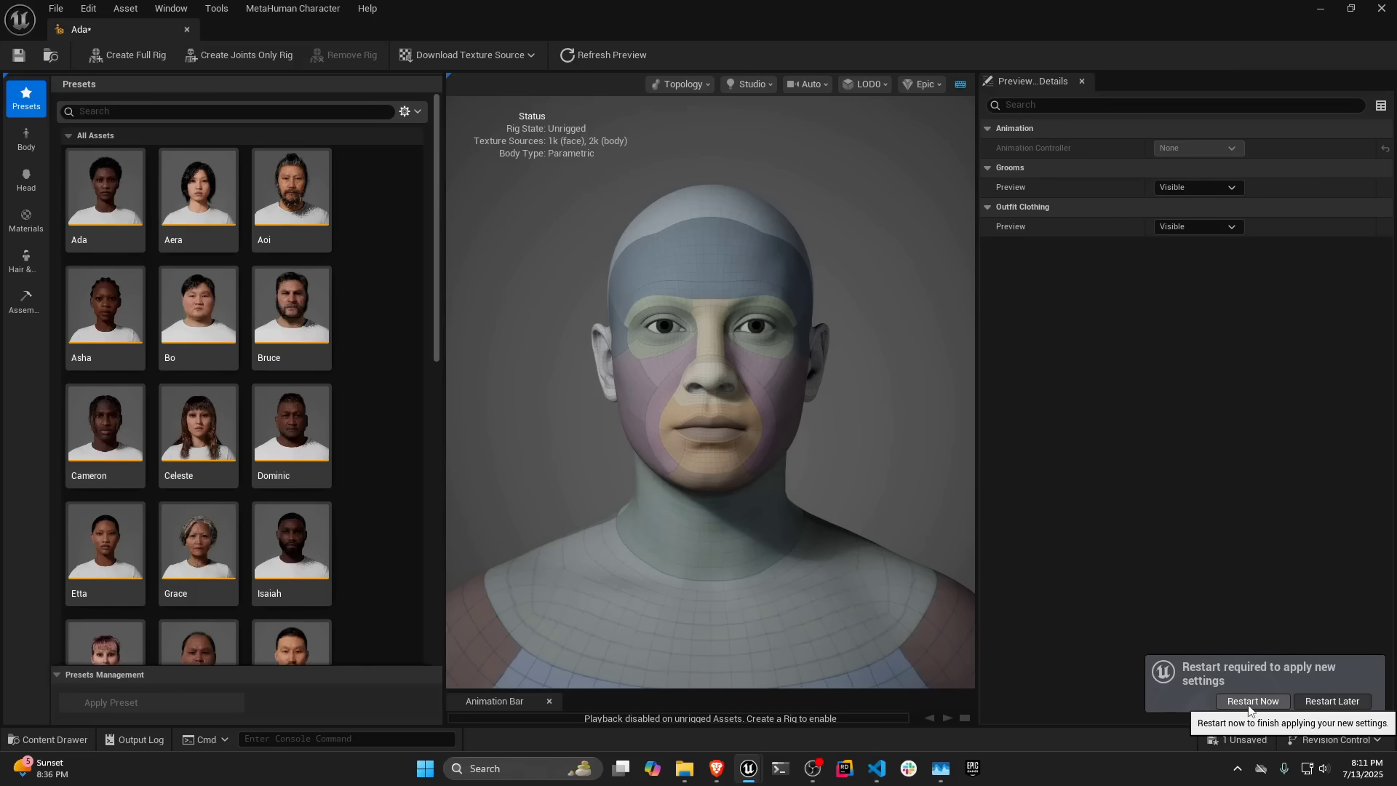
{"action": "left_click", "coordinate": [1251, 703]}
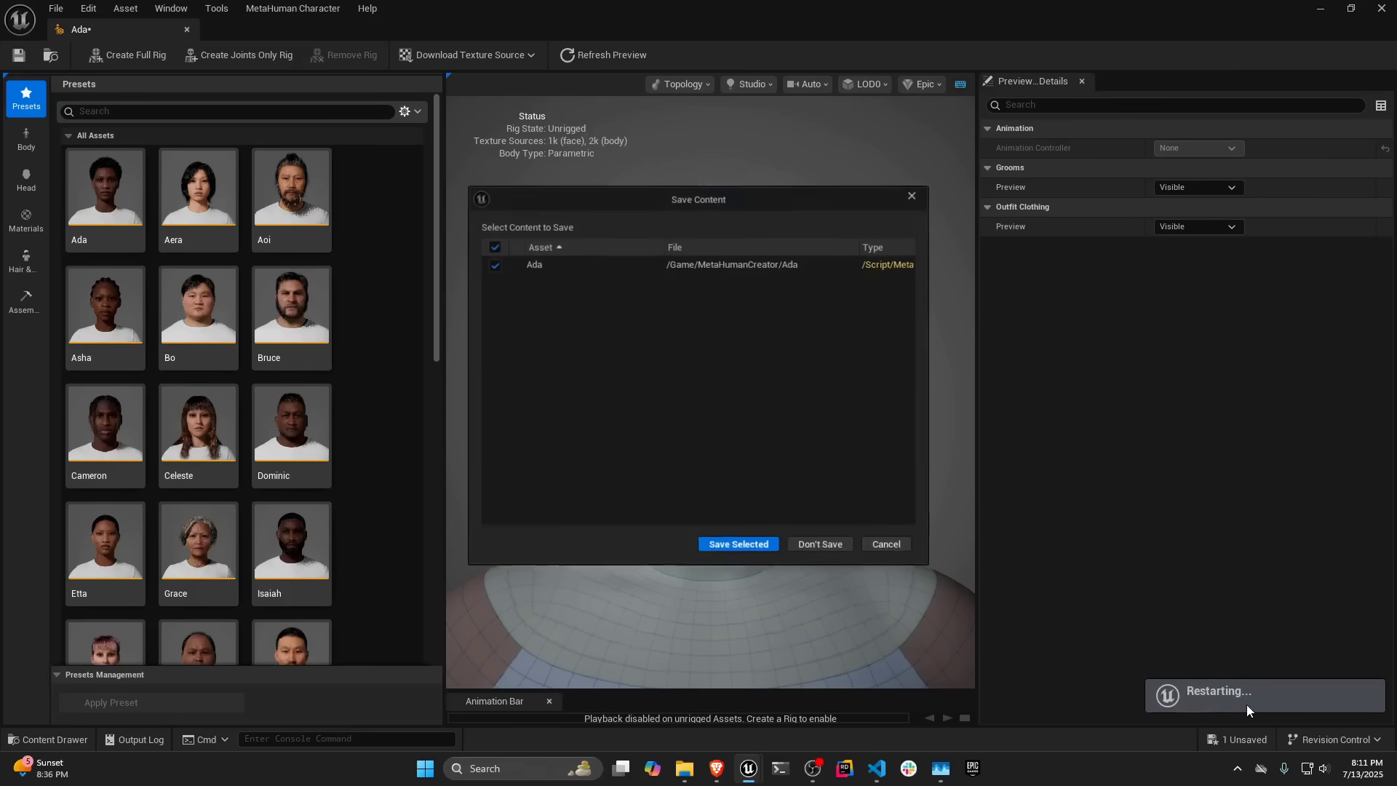
{"action": "left_click", "coordinate": [740, 549]}
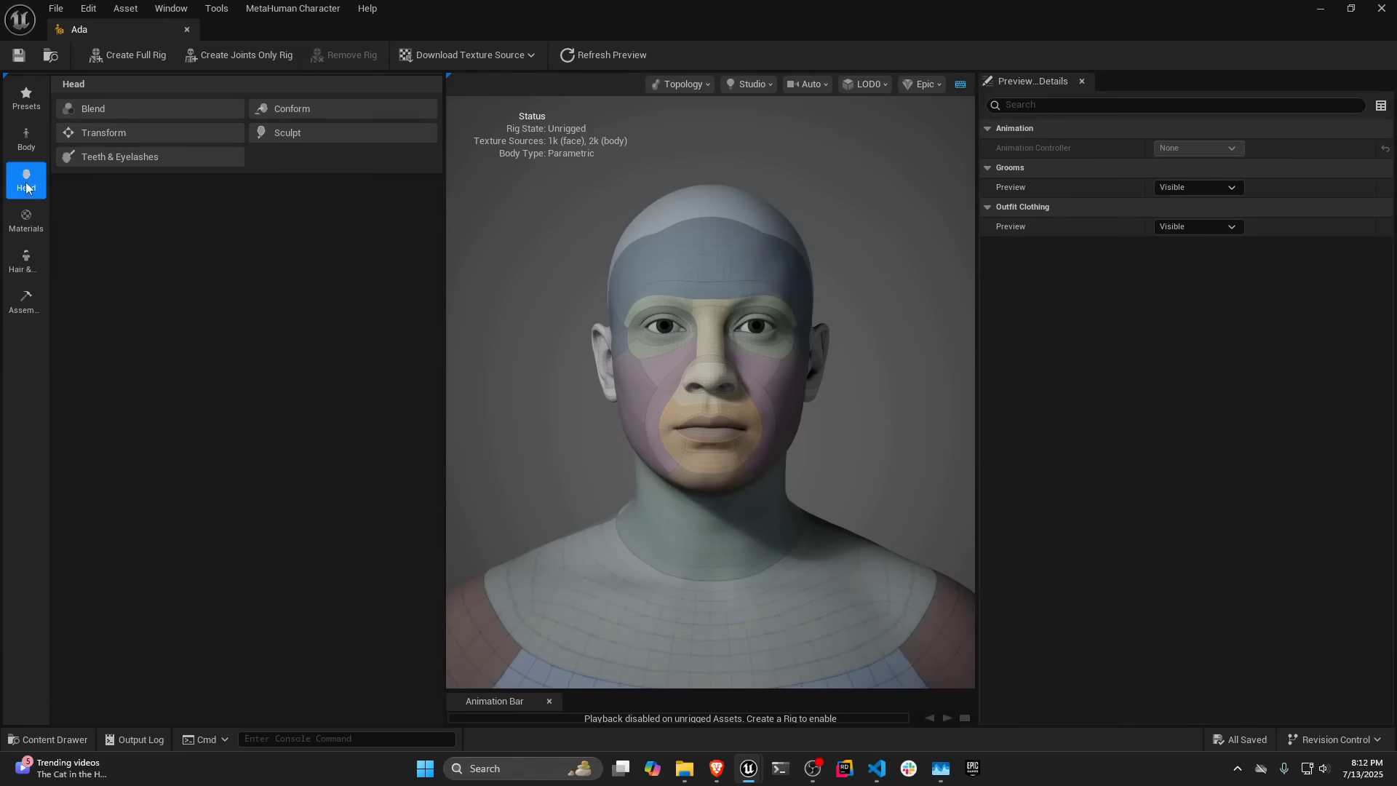
Apply the Ada preset to the character and set its assembly type to DCC Export.
{"action": "left_click", "coordinate": [26, 99]}
{"action": "double_click", "coordinate": [99, 189]}
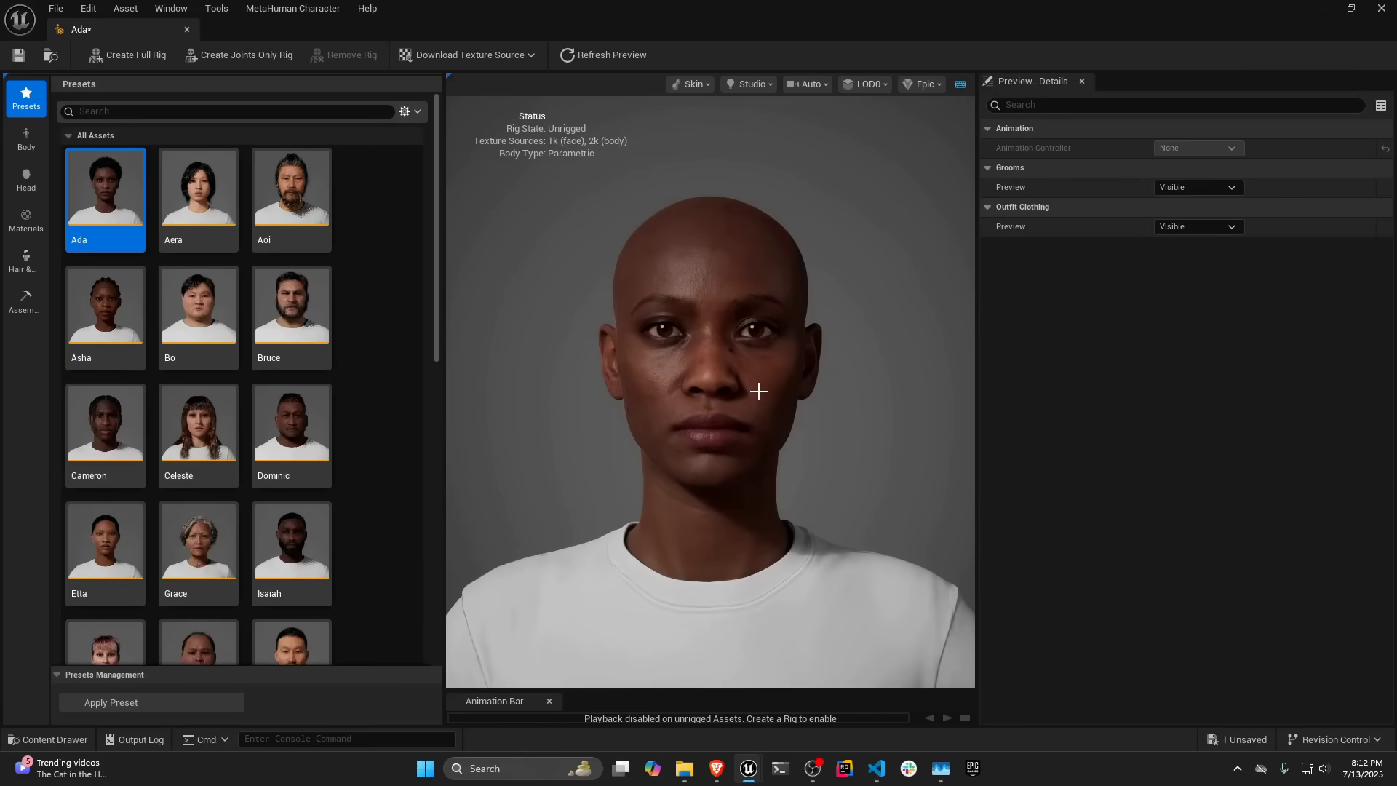
{"action": "left_click", "coordinate": [26, 301]}
{"action": "left_click", "coordinate": [265, 129]}
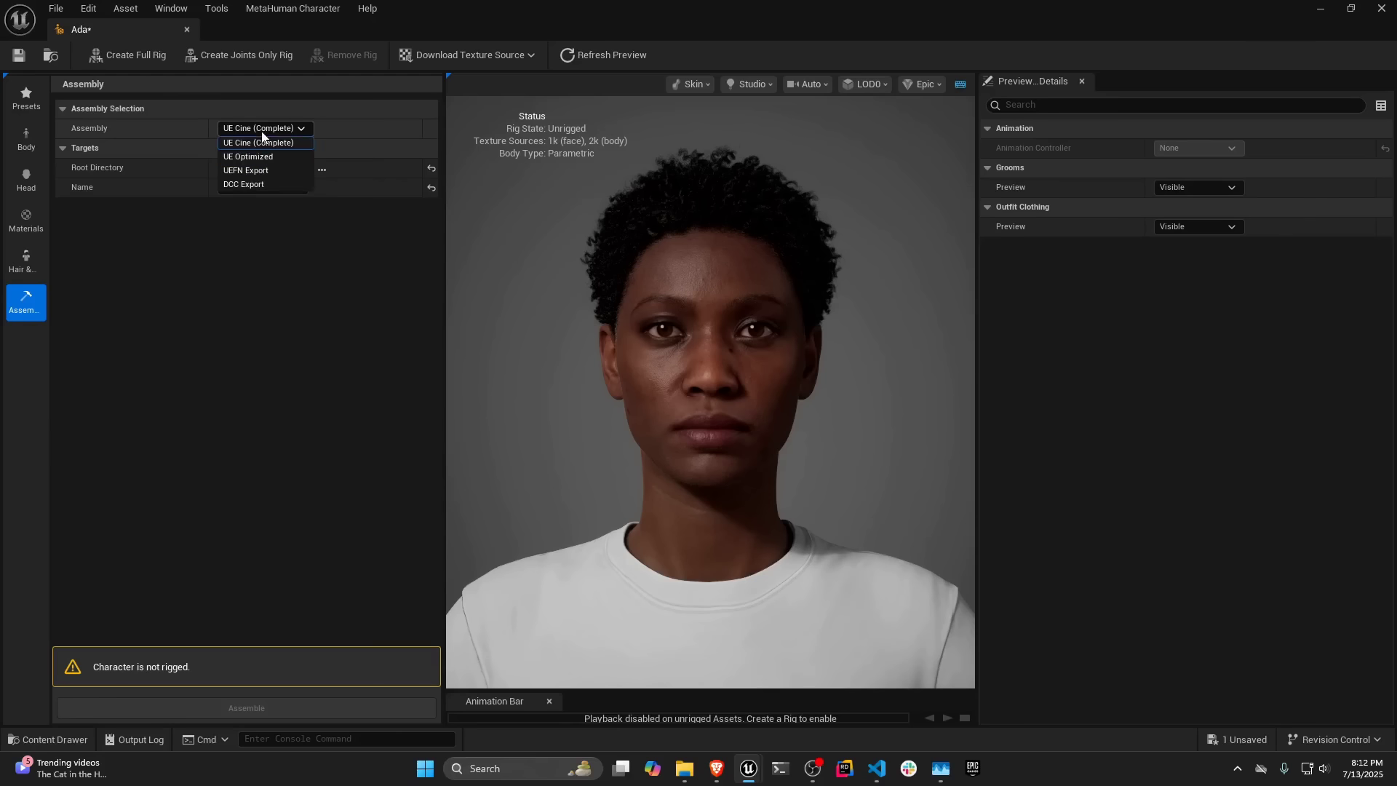
{"action": "left_click", "coordinate": [262, 186]}
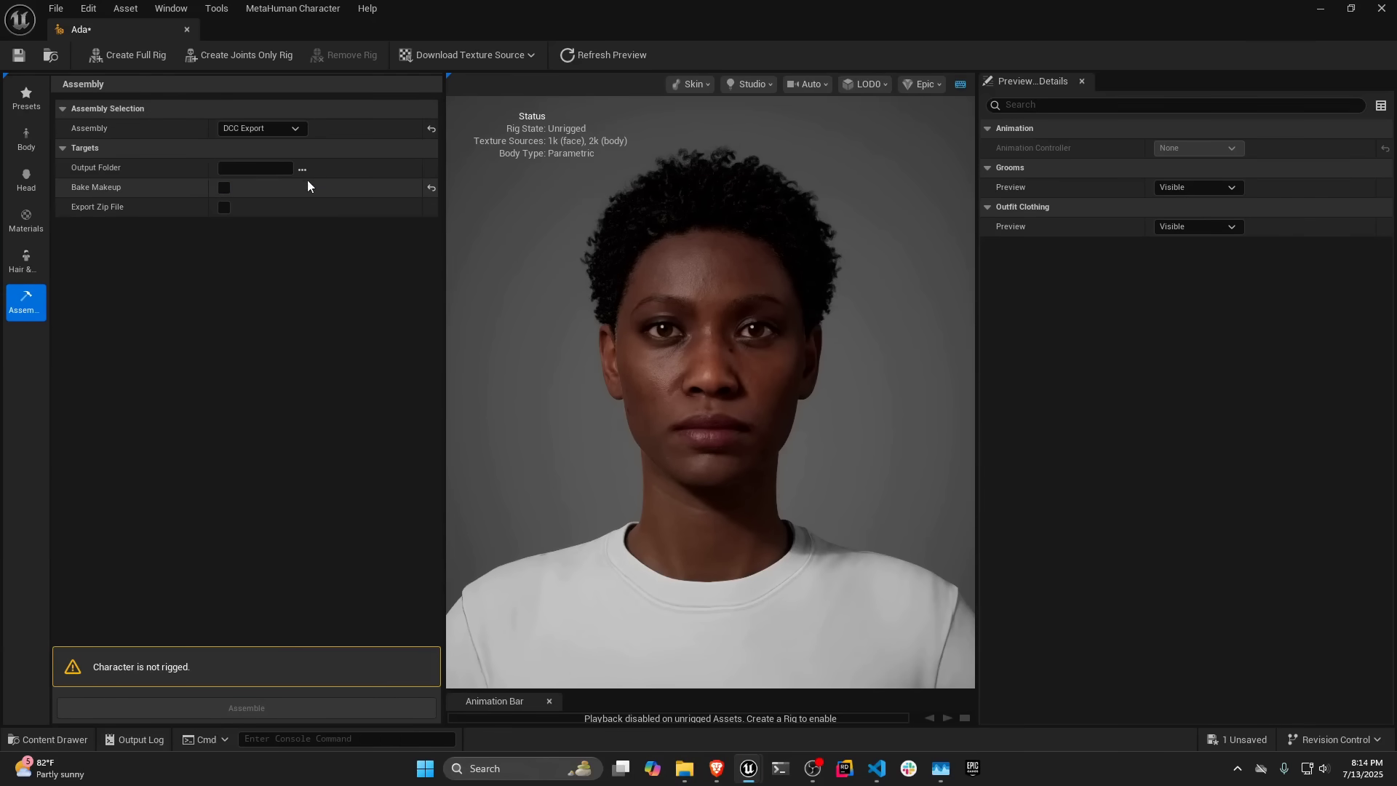
Set the assembly output folder to E:\repos\poly-hammer-tutorials\tutorials.
{"action": "left_click", "coordinate": [303, 169]}
{"action": "left_click", "coordinate": [576, 93]}
{"action": "type", "text": "E:\\repos\\poly-hammer-tutorials\\tutorials"}
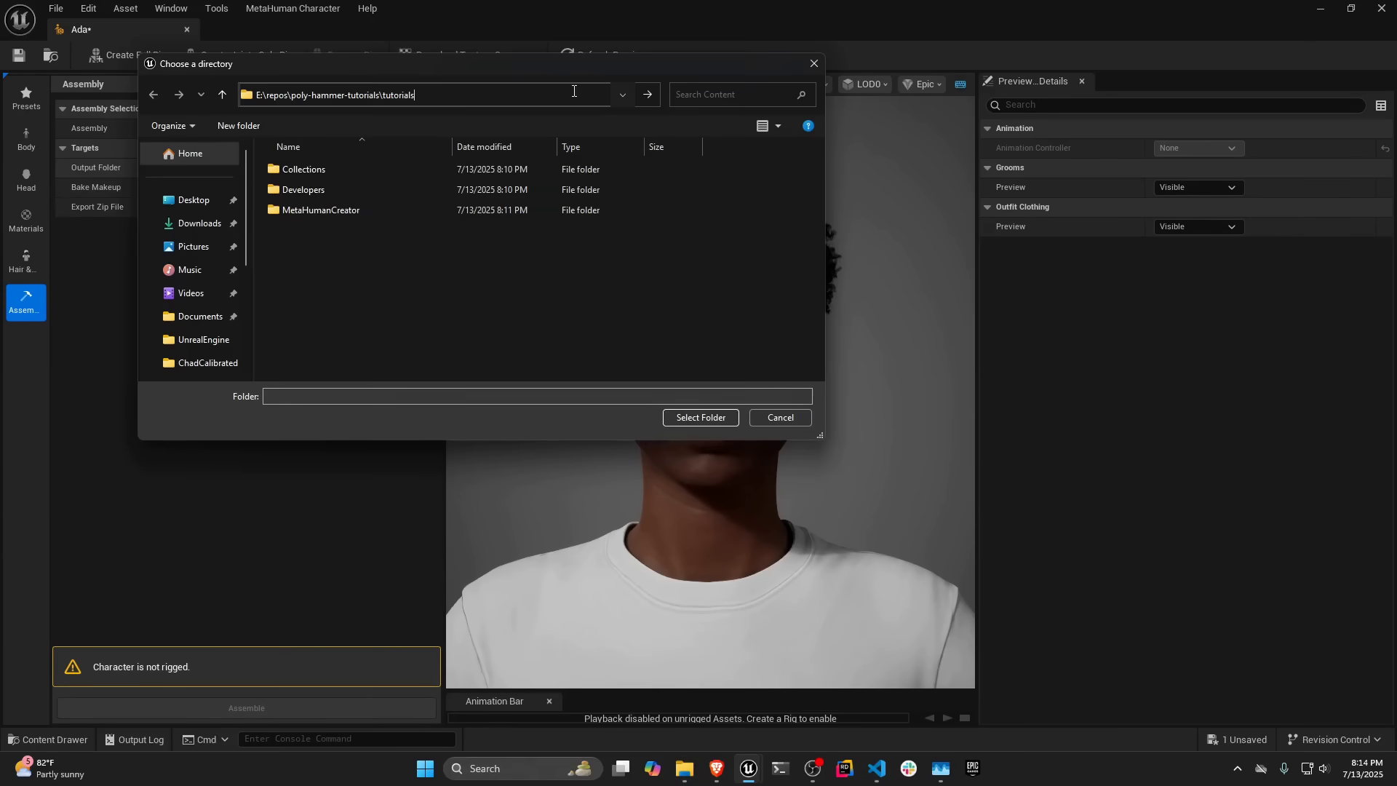
{"action": "key", "text": "Return"}
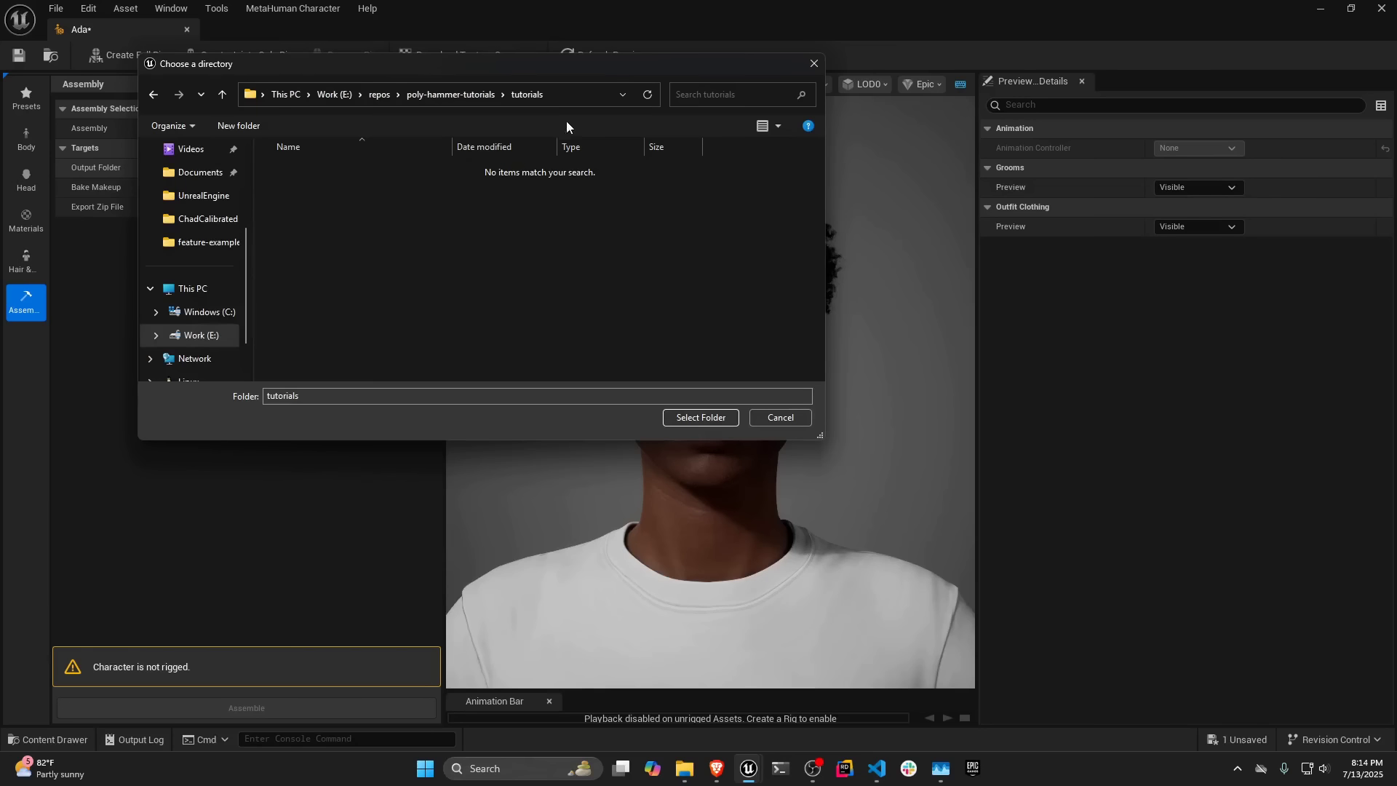
{"action": "left_click", "coordinate": [698, 417]}
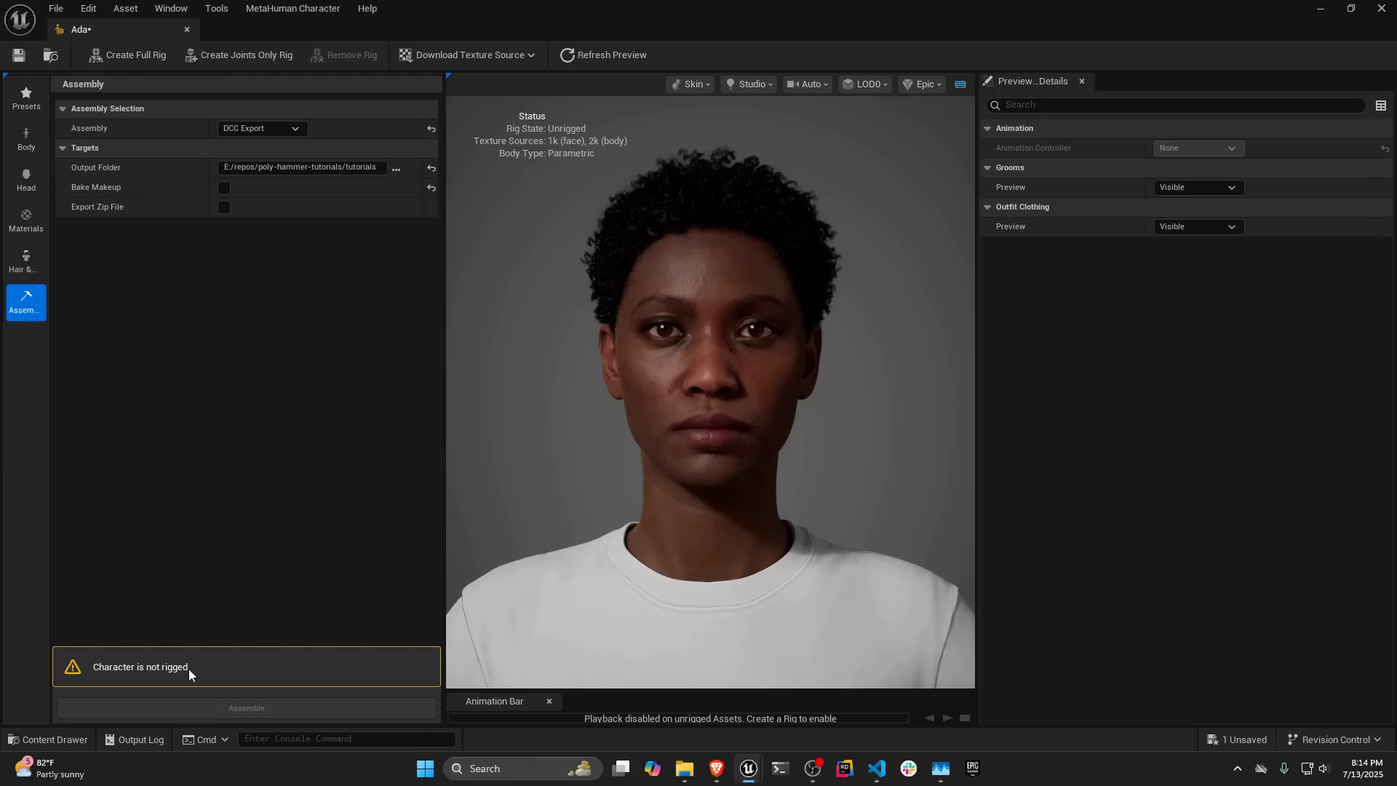
Create the character's full rig and preview it by scrubbing through the FaceROM face template animation.
{"action": "left_click", "coordinate": [150, 59]}
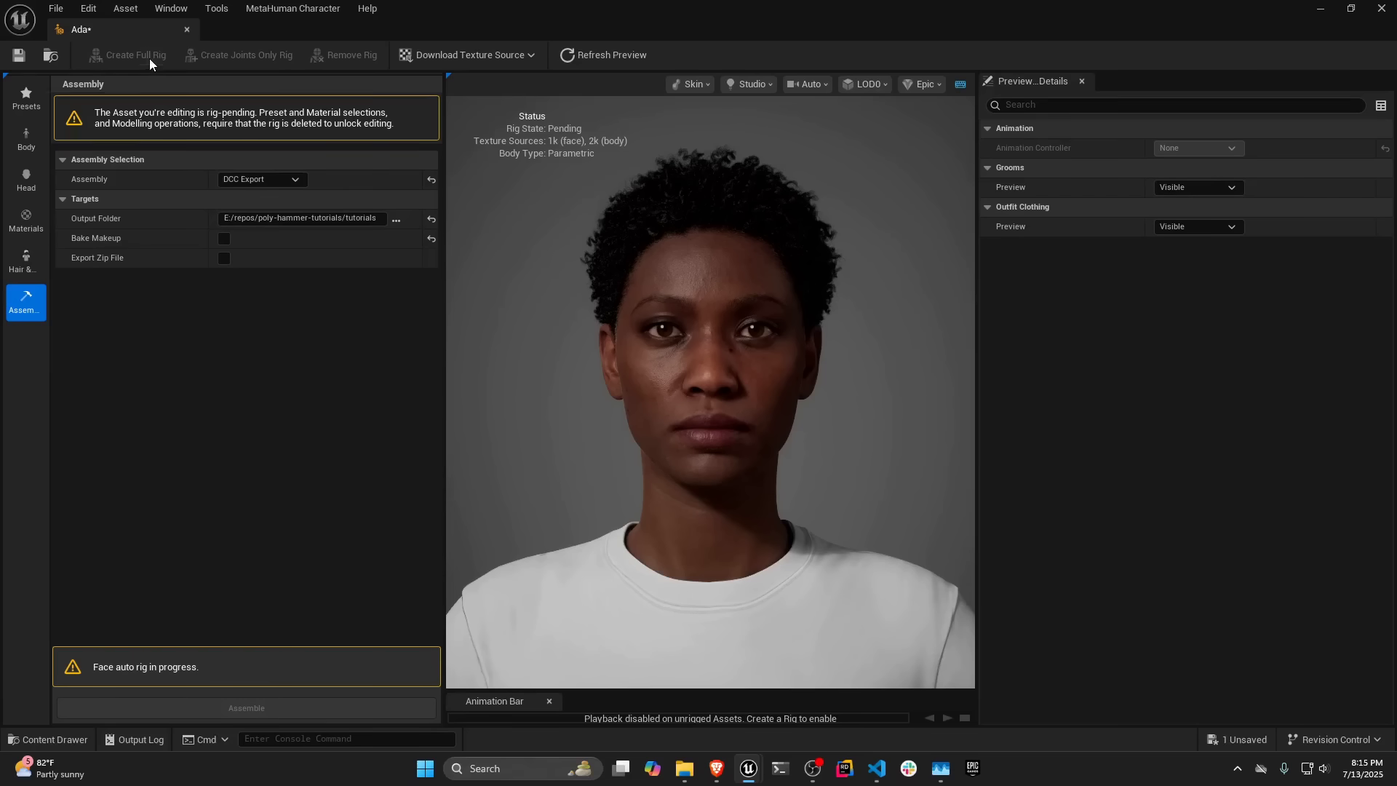
{"action": "left_click", "coordinate": [982, 186]}
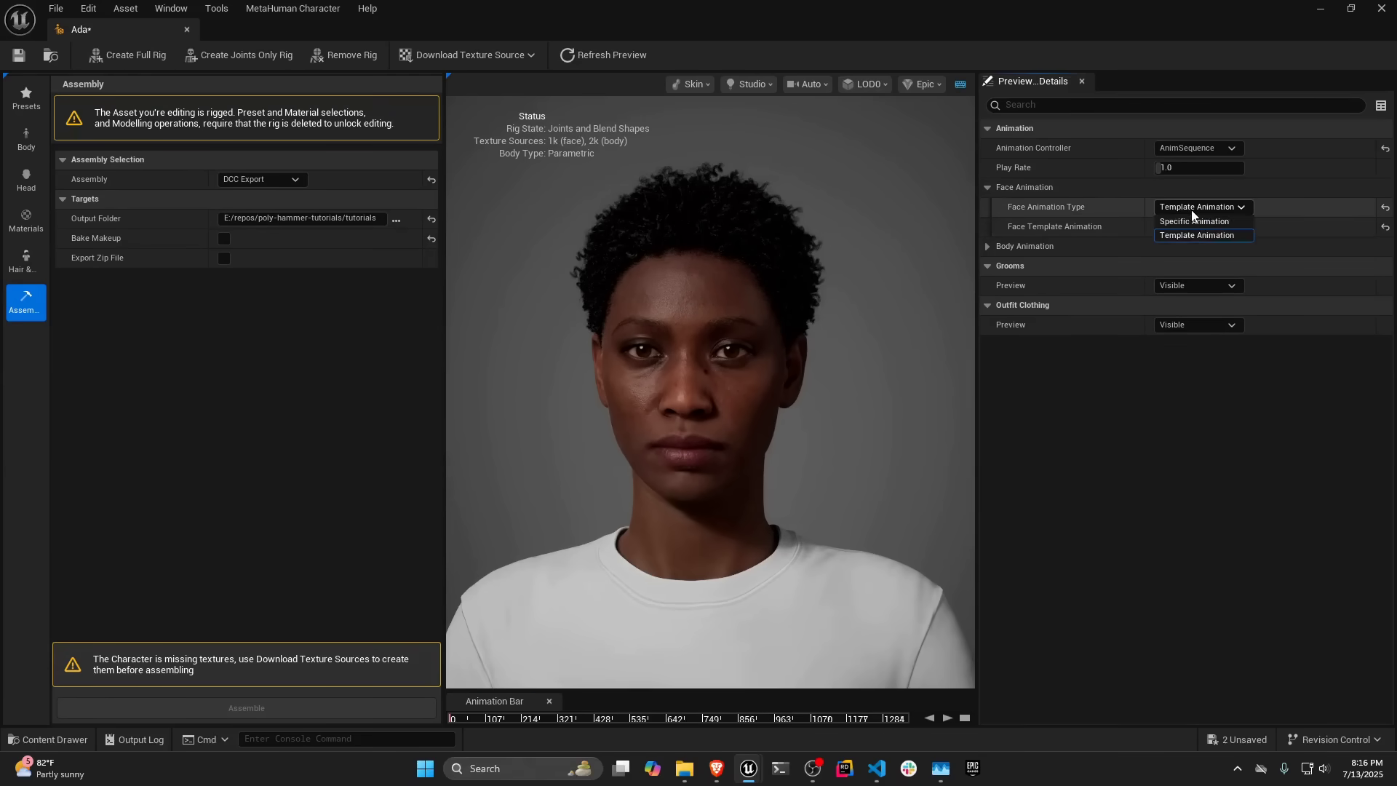
{"action": "left_click", "coordinate": [1177, 226]}
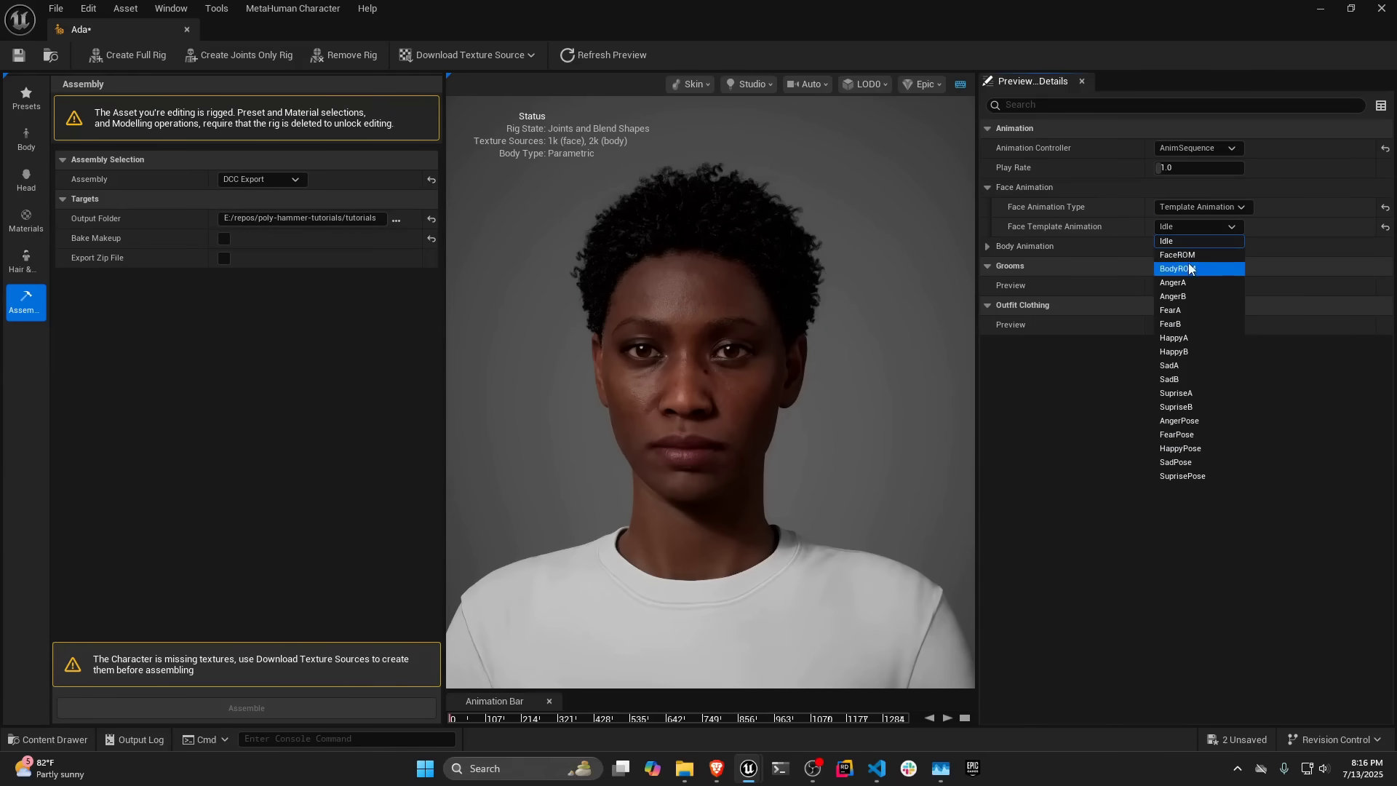
{"action": "left_click", "coordinate": [1168, 280]}
{"action": "left_click_drag", "start_coordinate": [456, 718], "coordinate": [684, 691]}
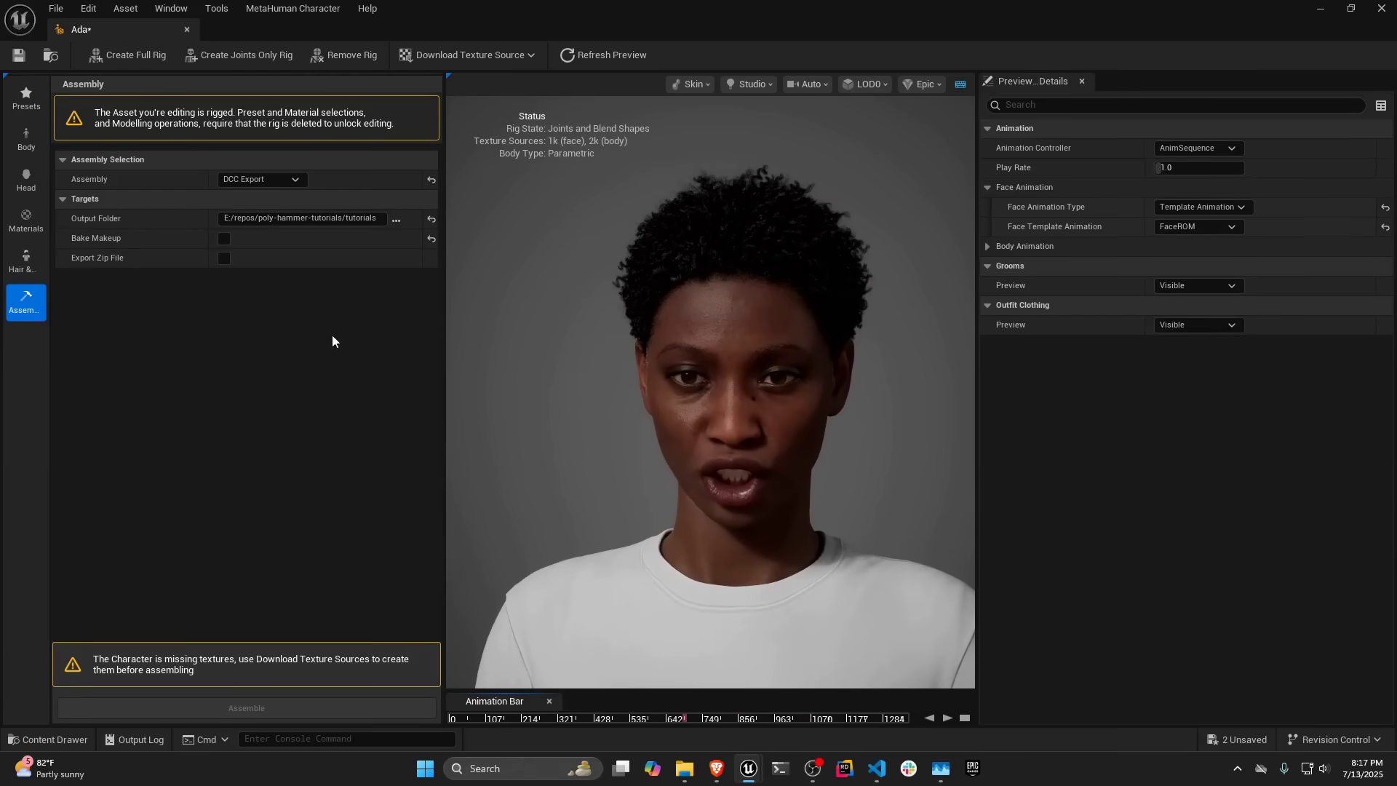
Download the 2k resolution texture sources for the character and show its Body settings.
{"action": "left_click", "coordinate": [491, 63]}
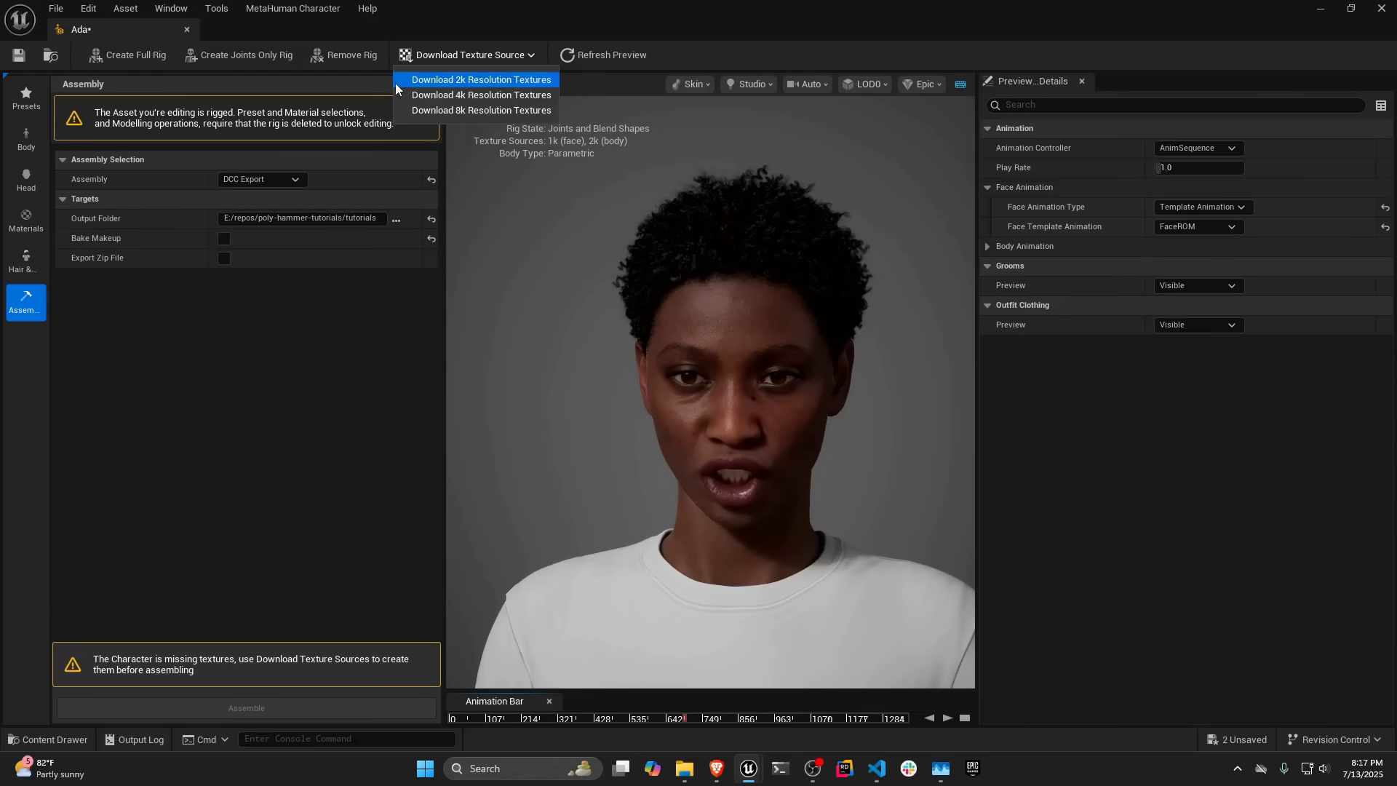
{"action": "left_click", "coordinate": [526, 81]}
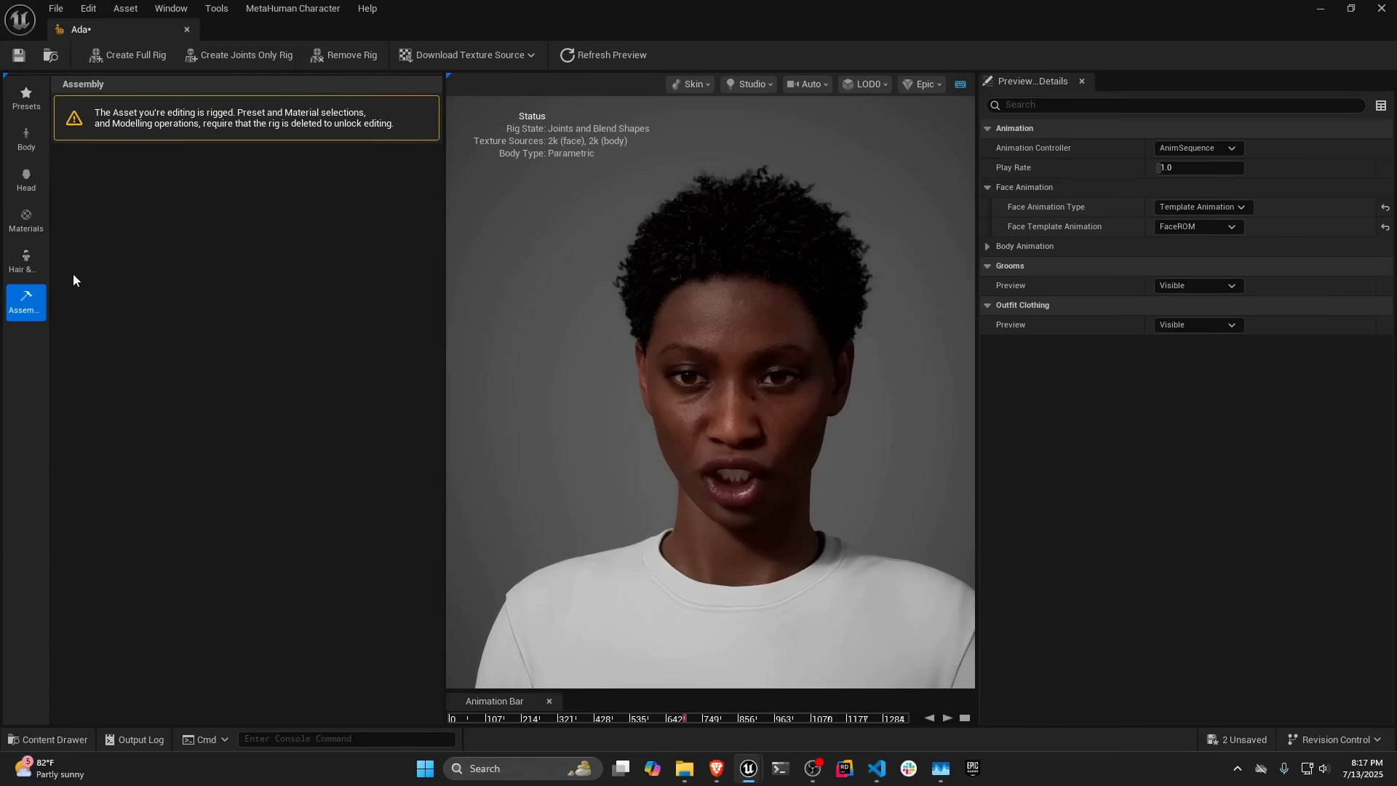
{"action": "left_click", "coordinate": [34, 136]}
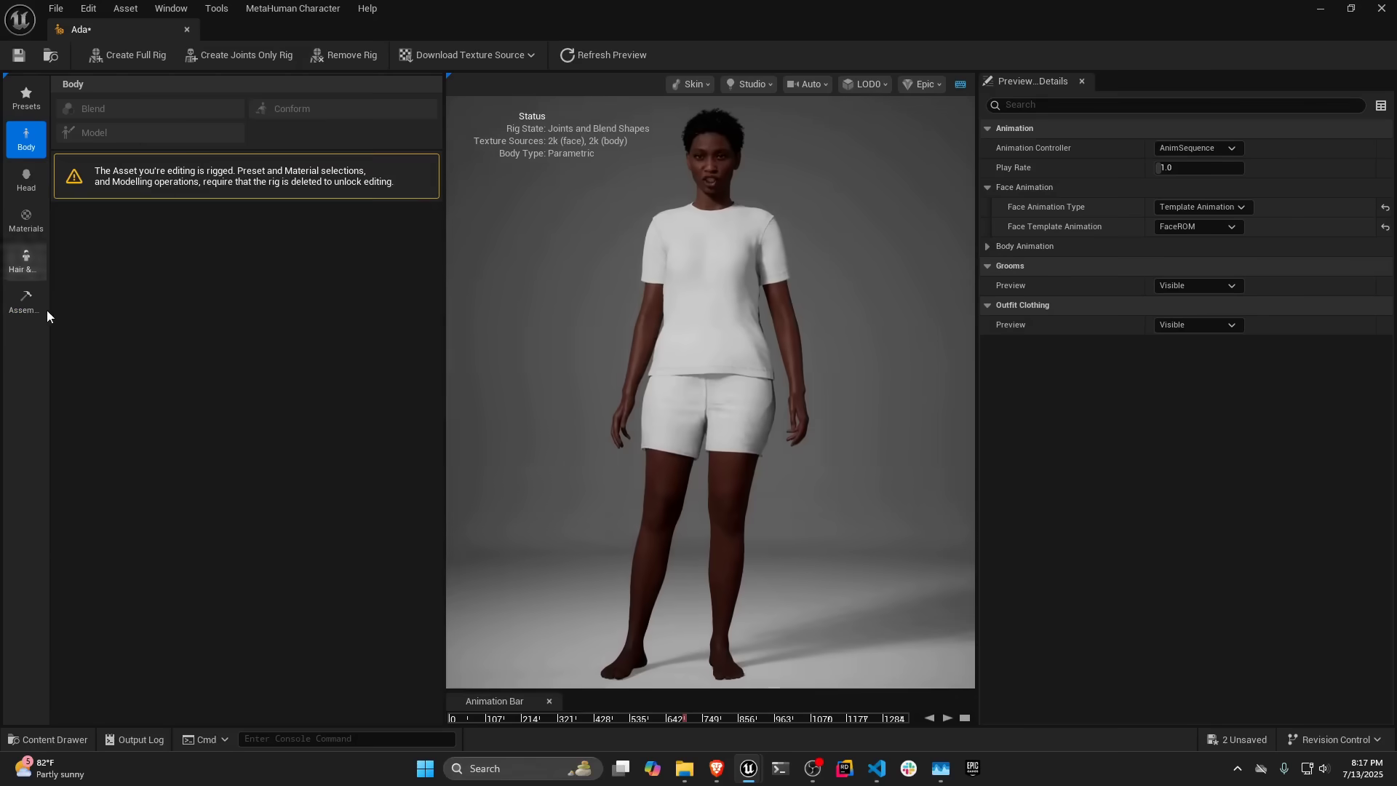
Assemble the Ada character with the DCC Export settings and open the exported Ada folder in File Explorer.
{"action": "left_click", "coordinate": [25, 313]}
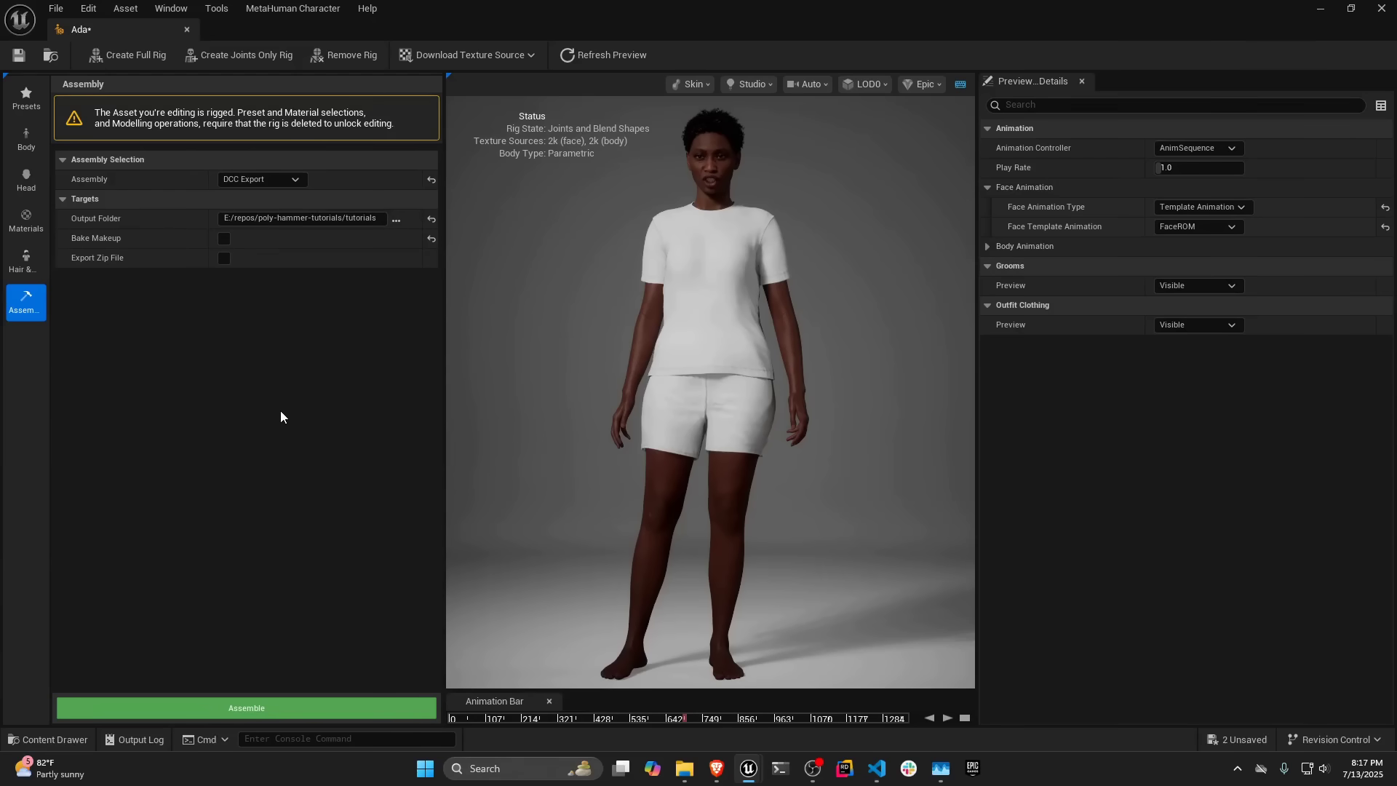
{"action": "left_click", "coordinate": [220, 708]}
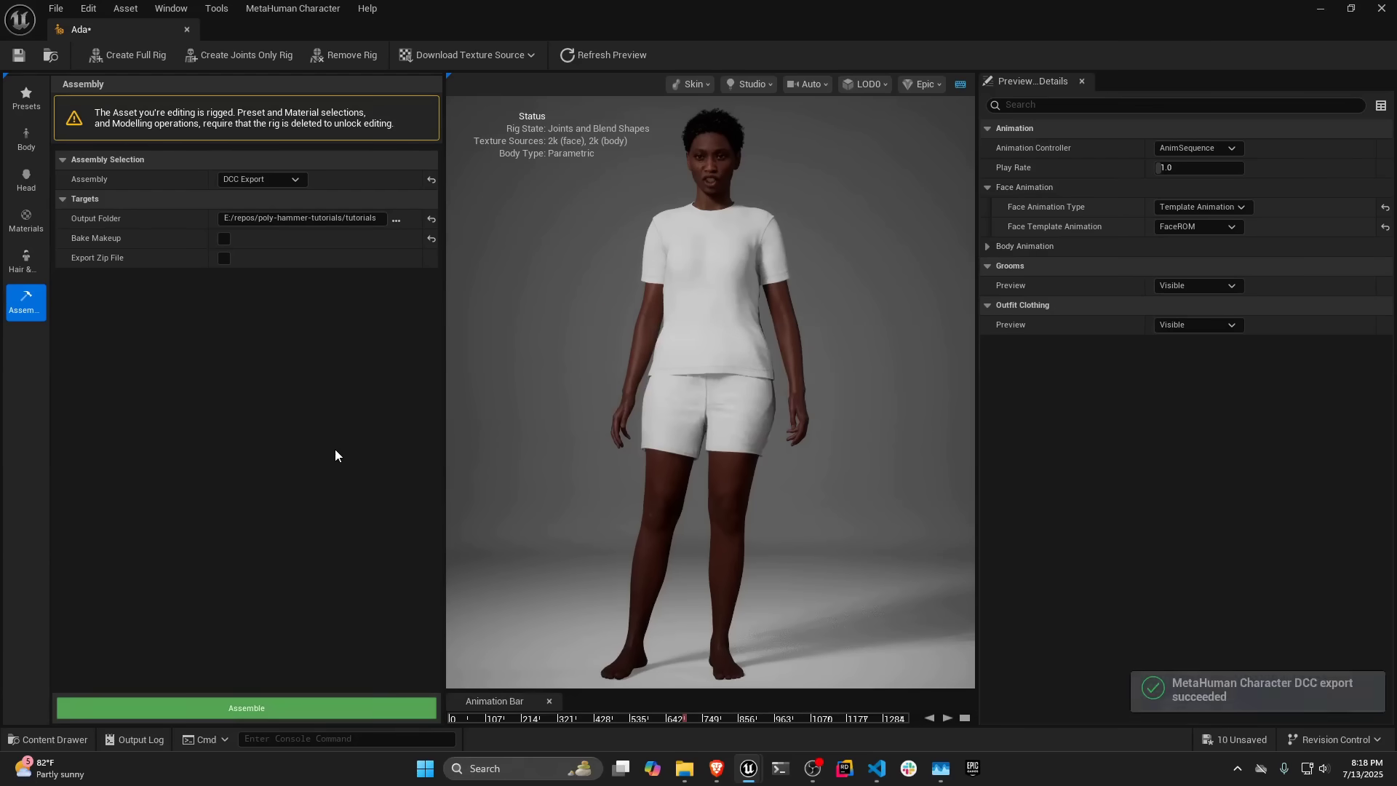
{"action": "left_click_drag", "start_coordinate": [681, 194], "coordinate": [826, 181]}
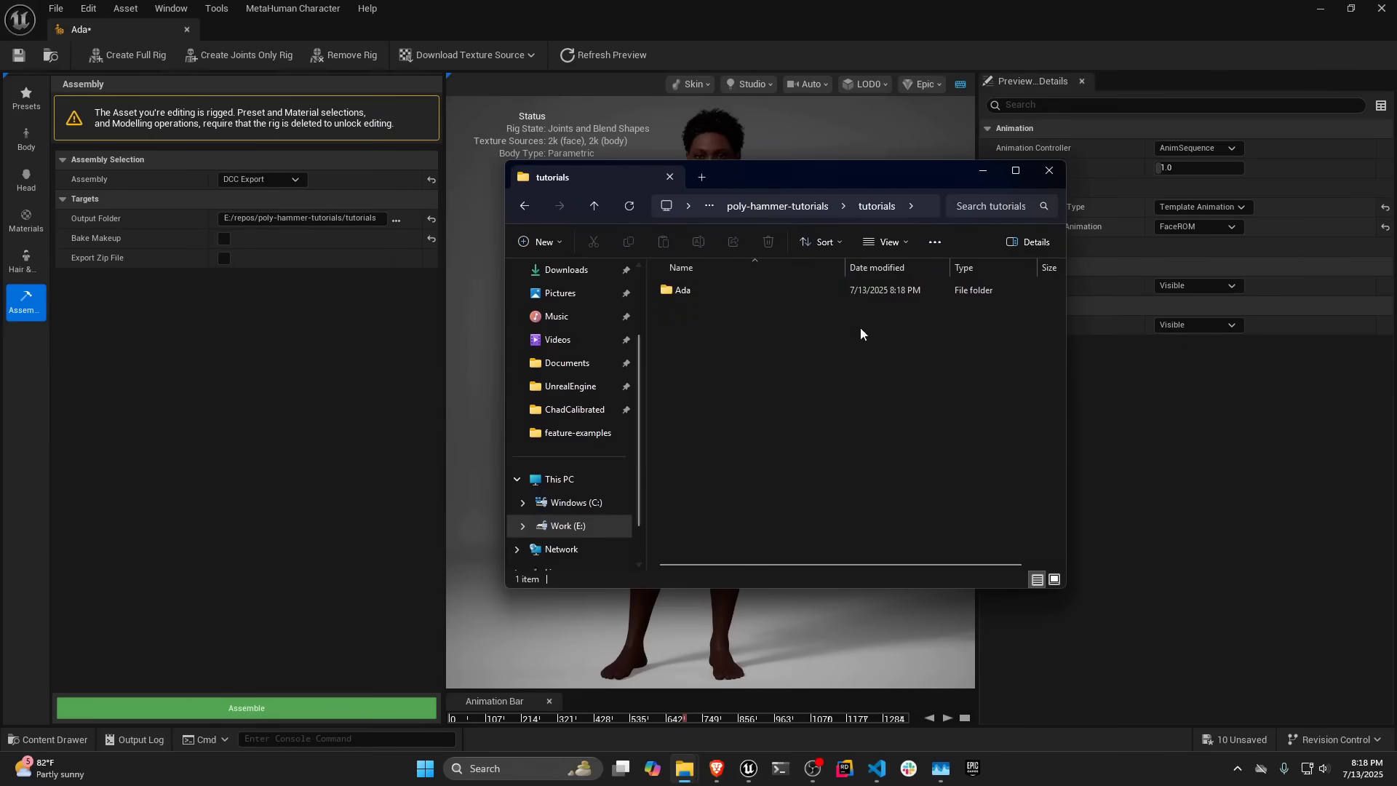
{"action": "double_click", "coordinate": [684, 290]}
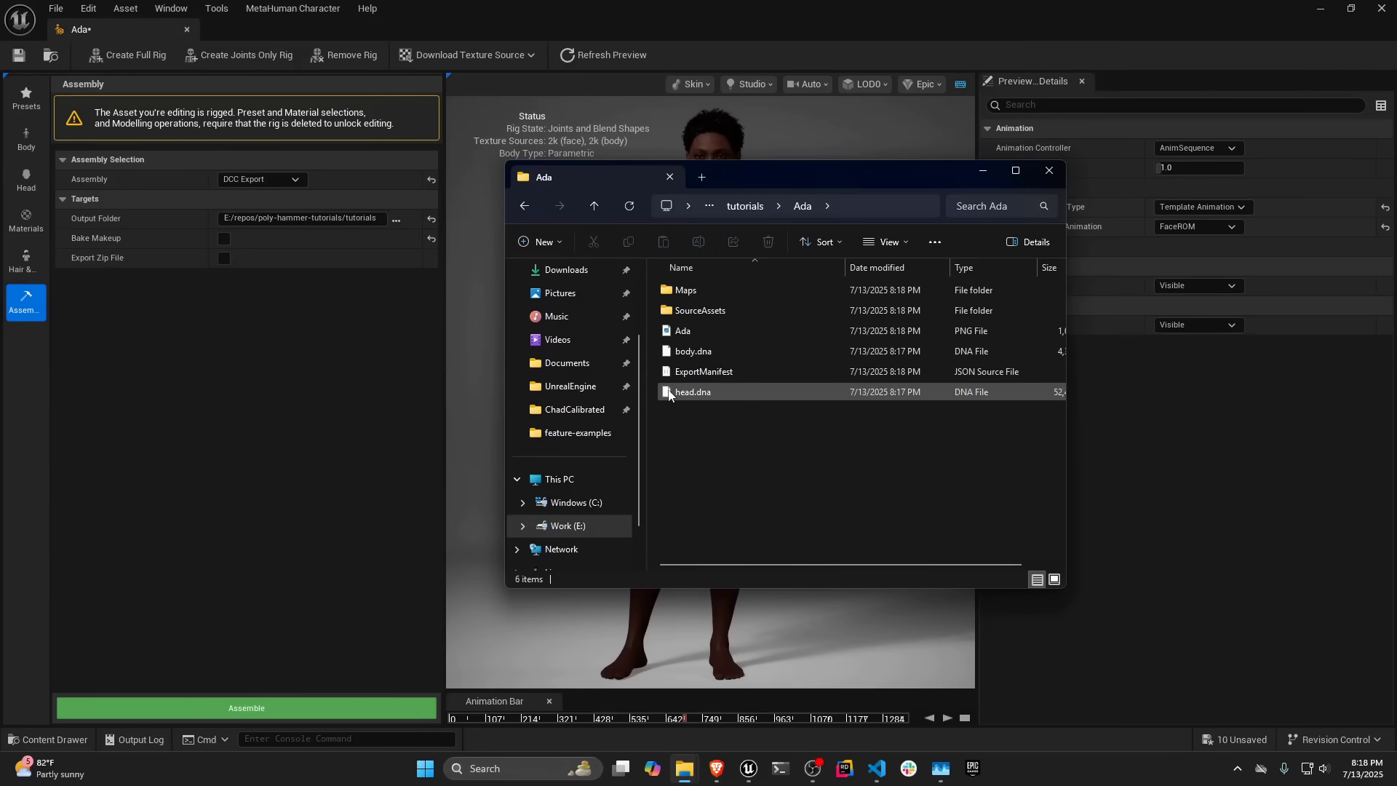
Look through the exported texture maps in the Maps folder and return to the Ada folder.
{"action": "double_click", "coordinate": [698, 290]}
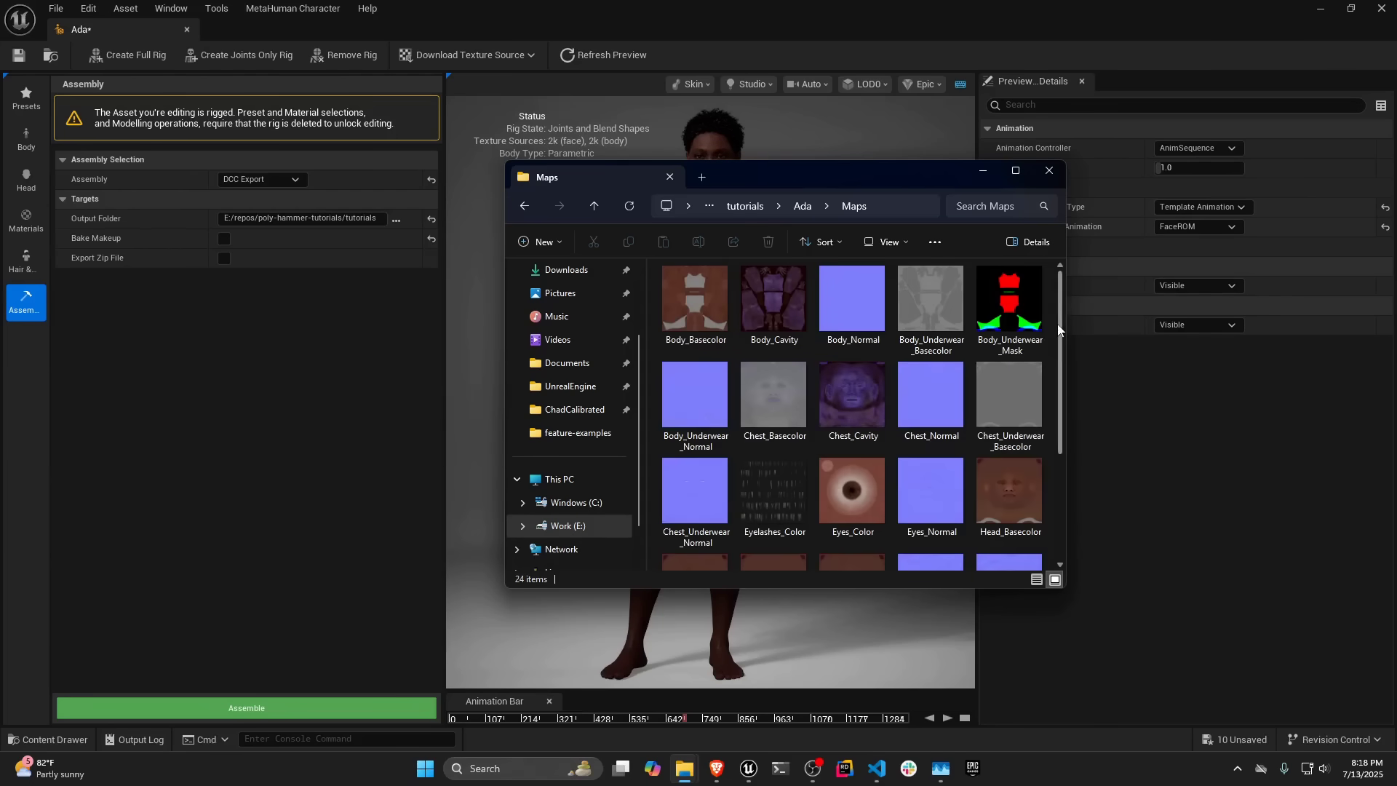
{"action": "mouse_move", "coordinate": [1059, 325]}
{"action": "left_mouse_down"}
{"action": "mouse_move", "coordinate": [1063, 447]}
{"action": "mouse_move", "coordinate": [1058, 300]}
{"action": "left_mouse_up"}
{"action": "key", "text": "alt+Left"}
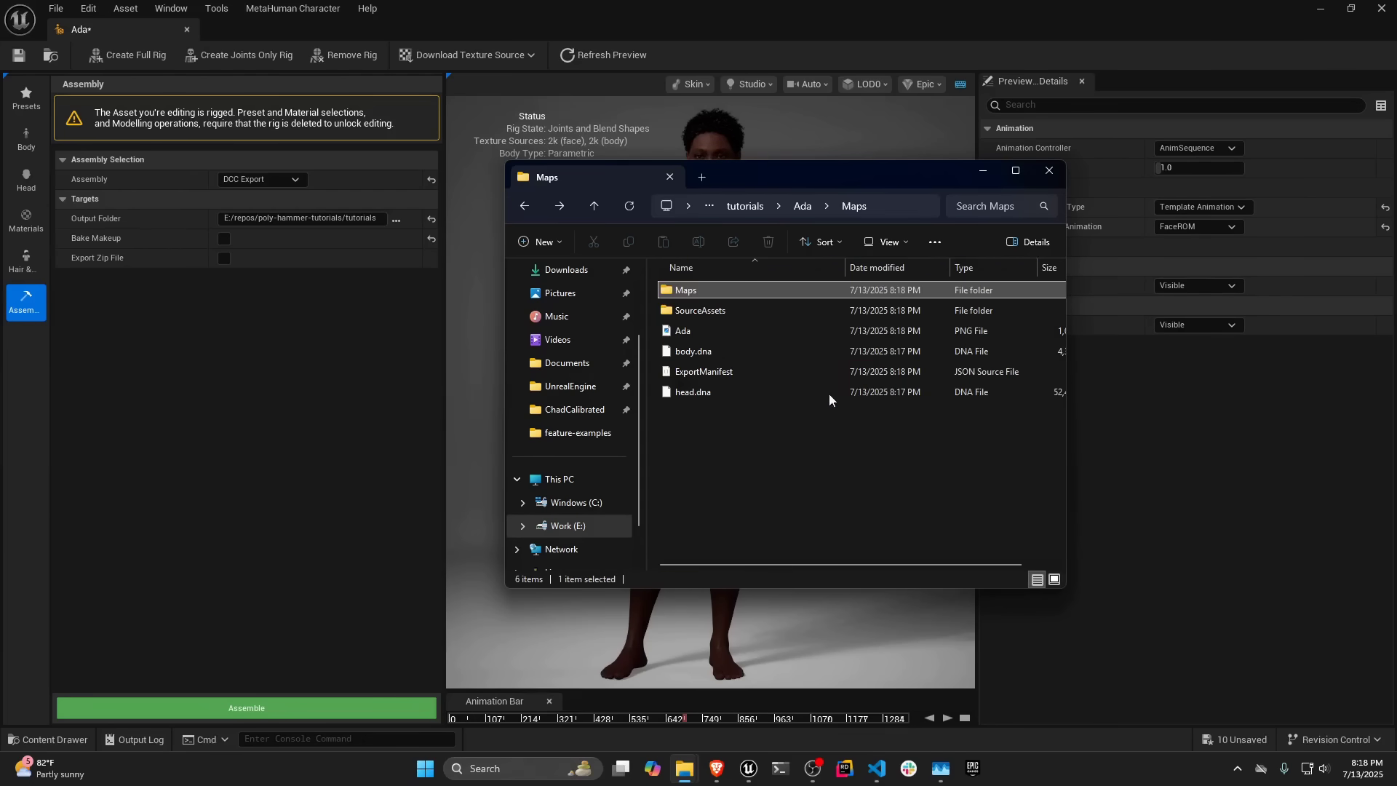
{"action": "left_click", "coordinate": [716, 455]}
Launch Blender 4.3 and delete all the default objects from the new scene.
{"action": "left_click", "coordinate": [489, 766]}
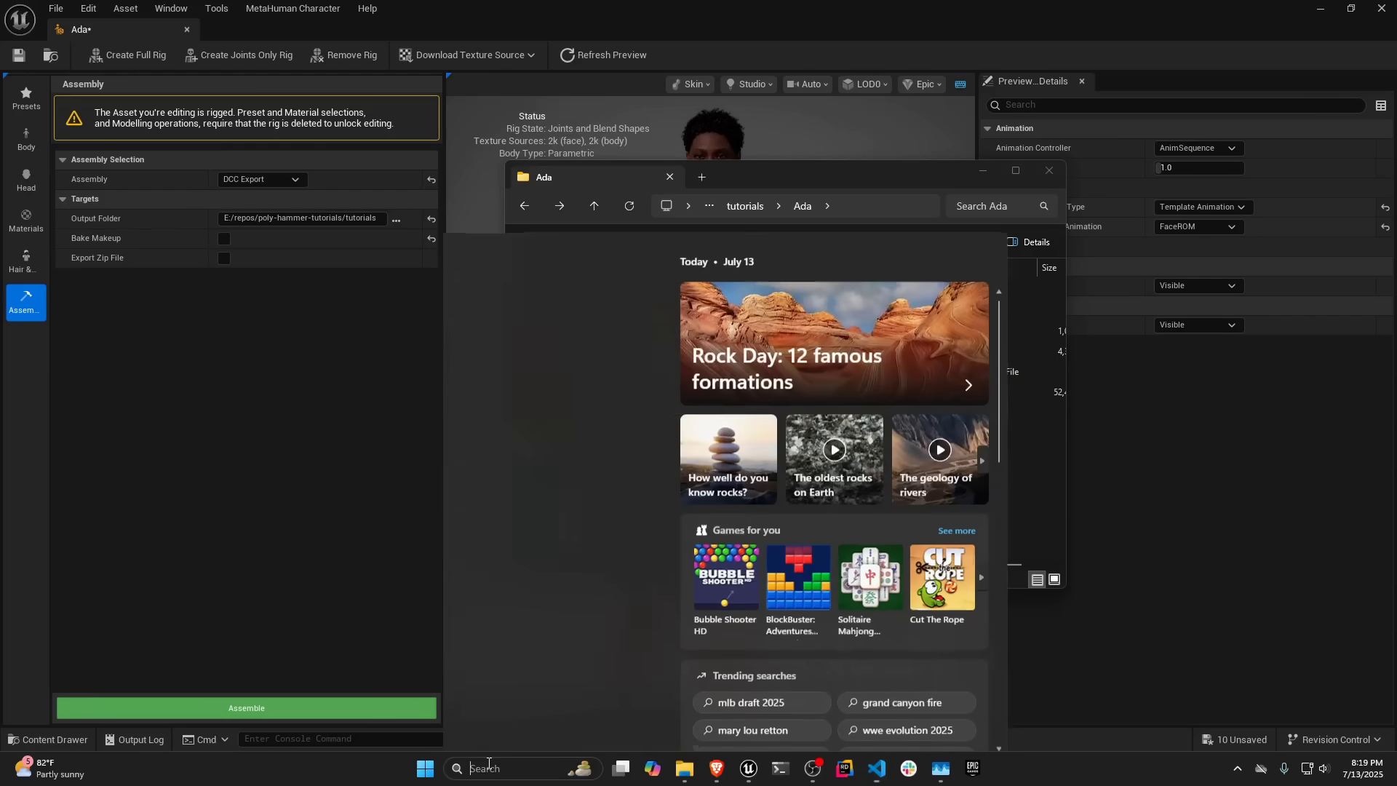
{"action": "type", "text": "blender"}
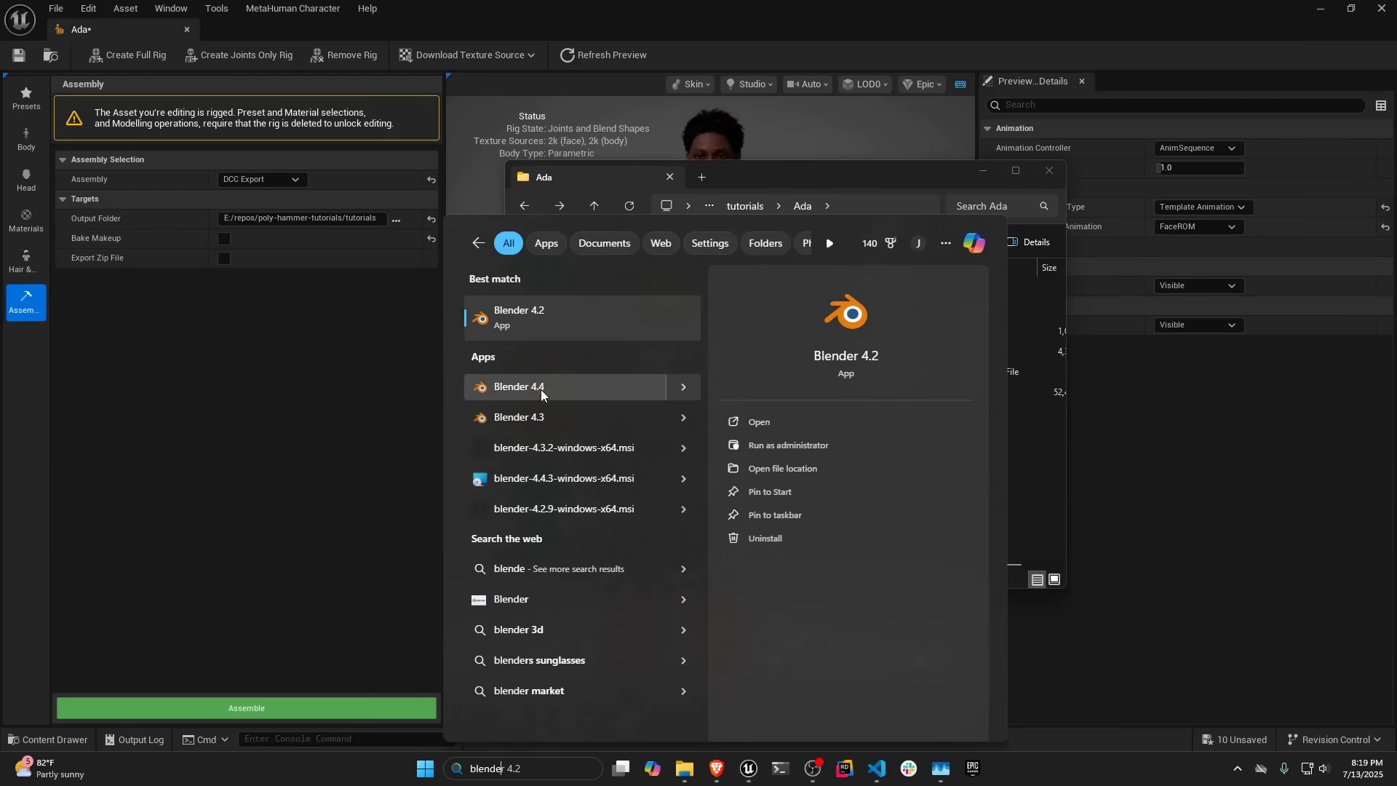
{"action": "left_click", "coordinate": [536, 415]}
{"action": "key", "text": "a"}
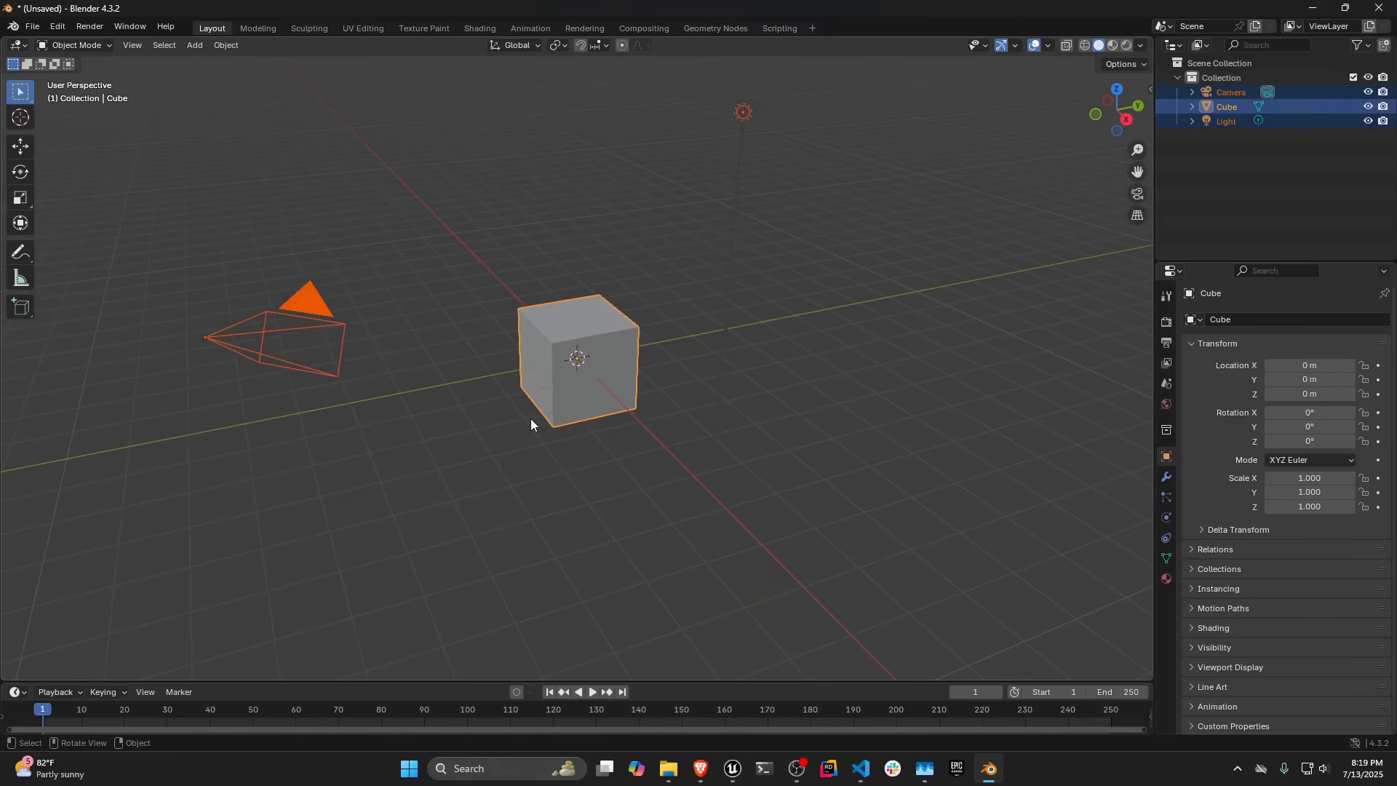
{"action": "key", "text": "Delete"}
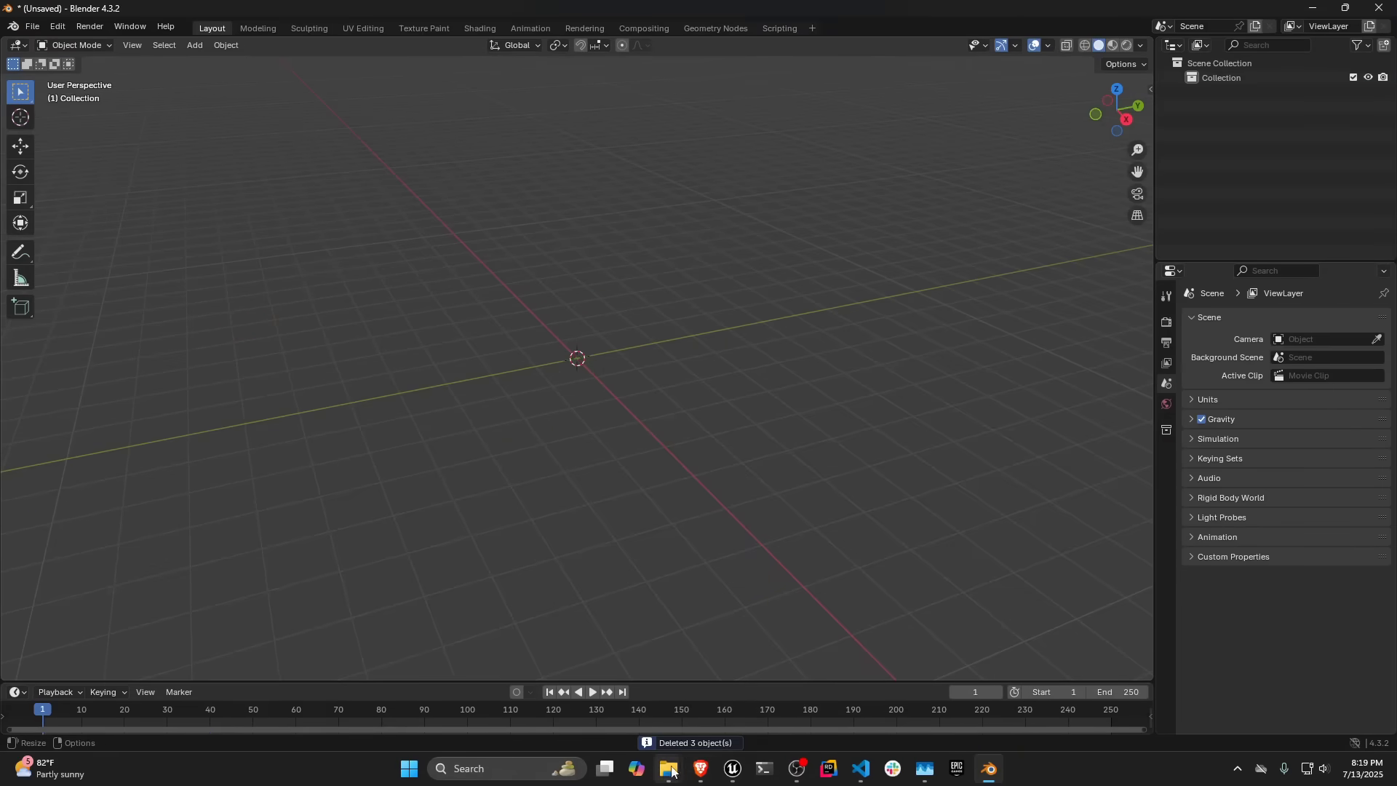
Import head.dna from the exported Ada folder into the Blender scene with only LOD0 and Include Body enabled.
{"action": "mouse_move", "coordinate": [669, 768]}
{"action": "left_click", "coordinate": [607, 688]}
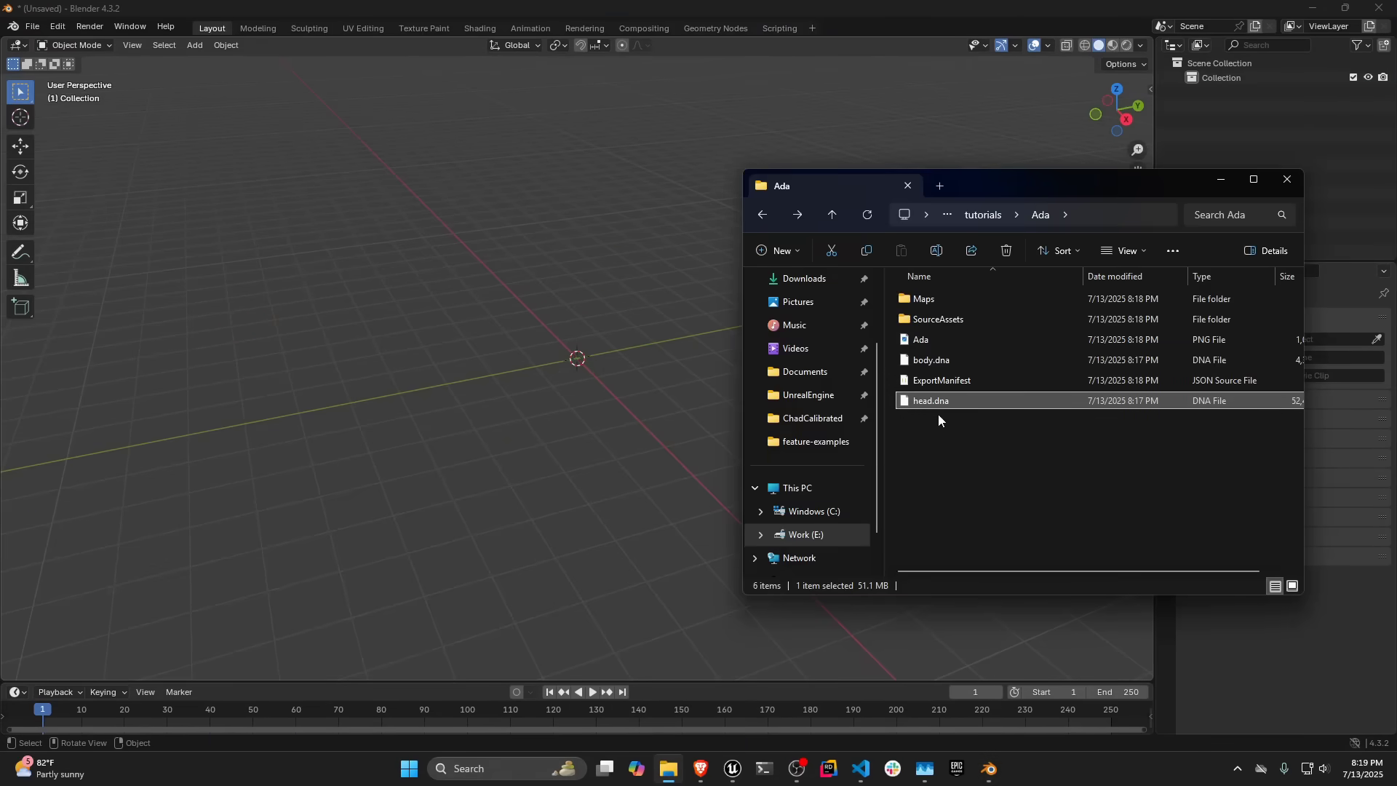
{"action": "left_click_drag", "start_coordinate": [942, 405], "coordinate": [543, 398]}
{"action": "left_click", "coordinate": [643, 163]}
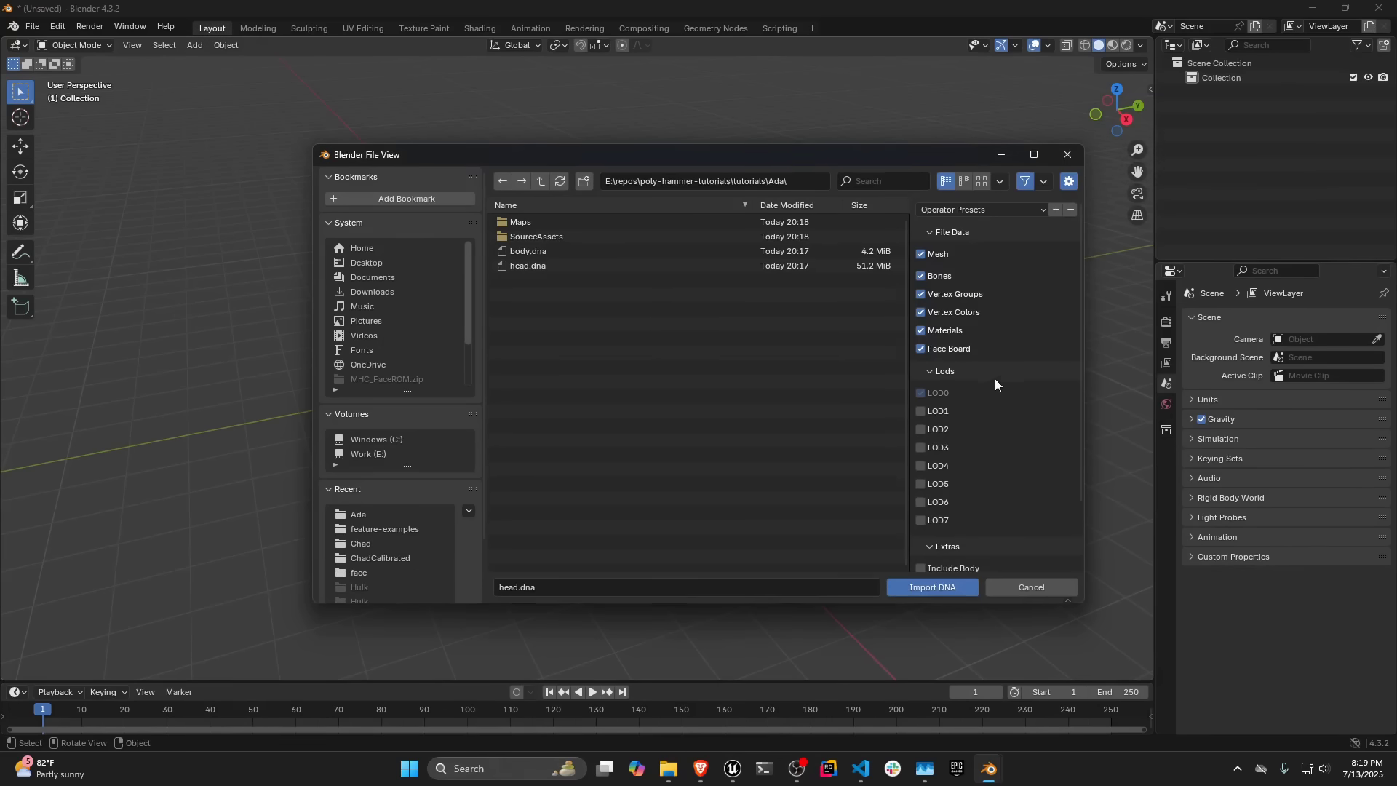
{"action": "scroll", "coordinate": [996, 383], "scroll_direction": "down", "scroll_amount": 2}
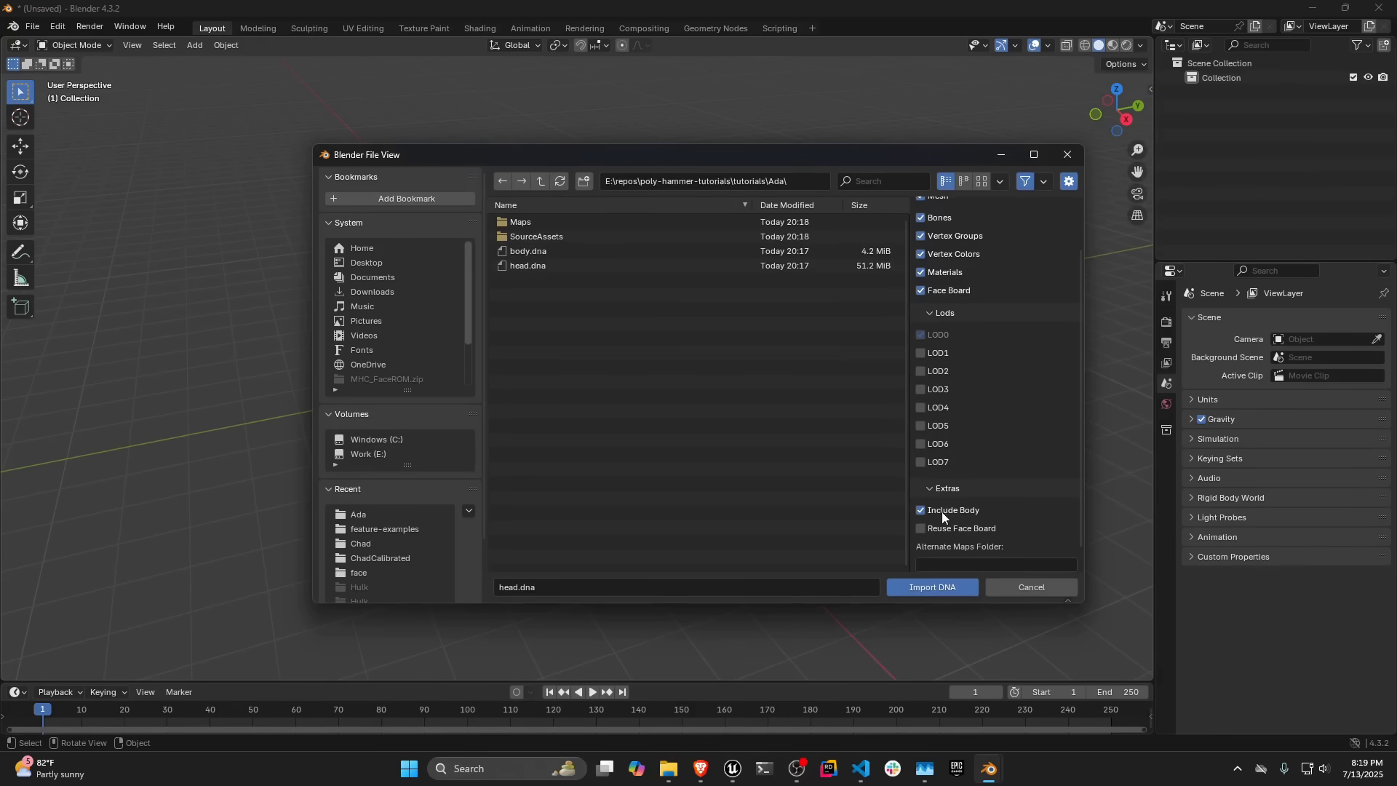
{"action": "scroll", "coordinate": [1019, 320], "scroll_direction": "up", "scroll_amount": 2}
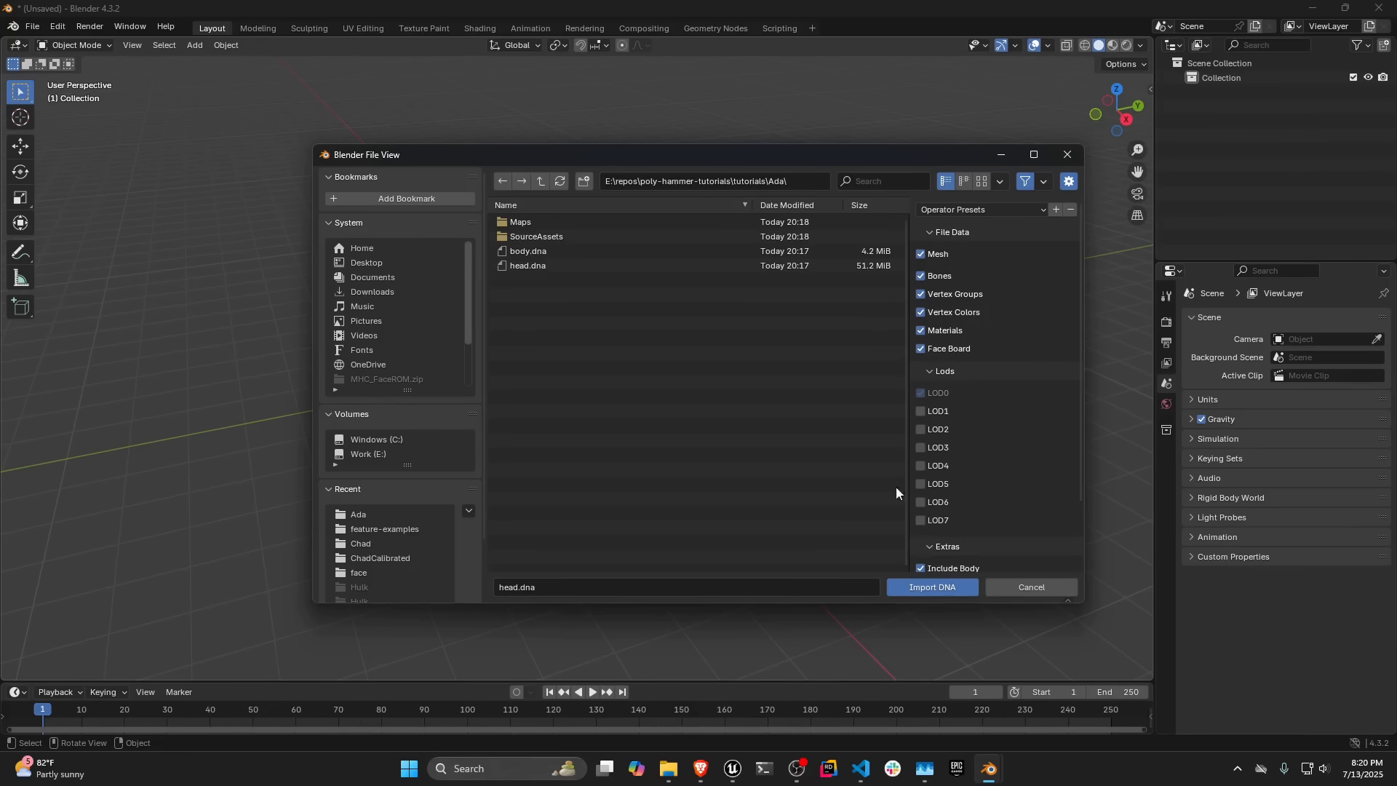
{"action": "scroll", "coordinate": [975, 521], "scroll_direction": "down", "scroll_amount": 2}
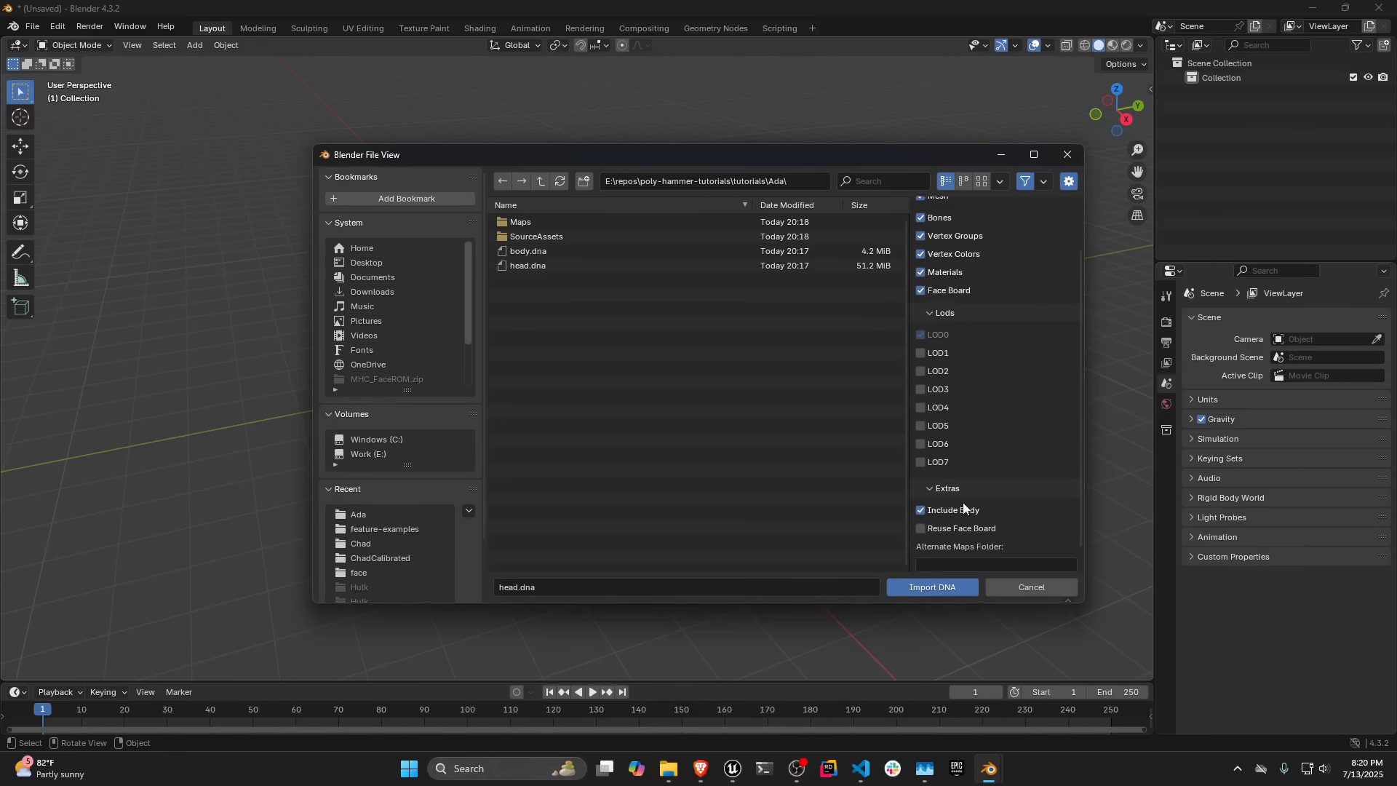
{"action": "left_click", "coordinate": [939, 588]}
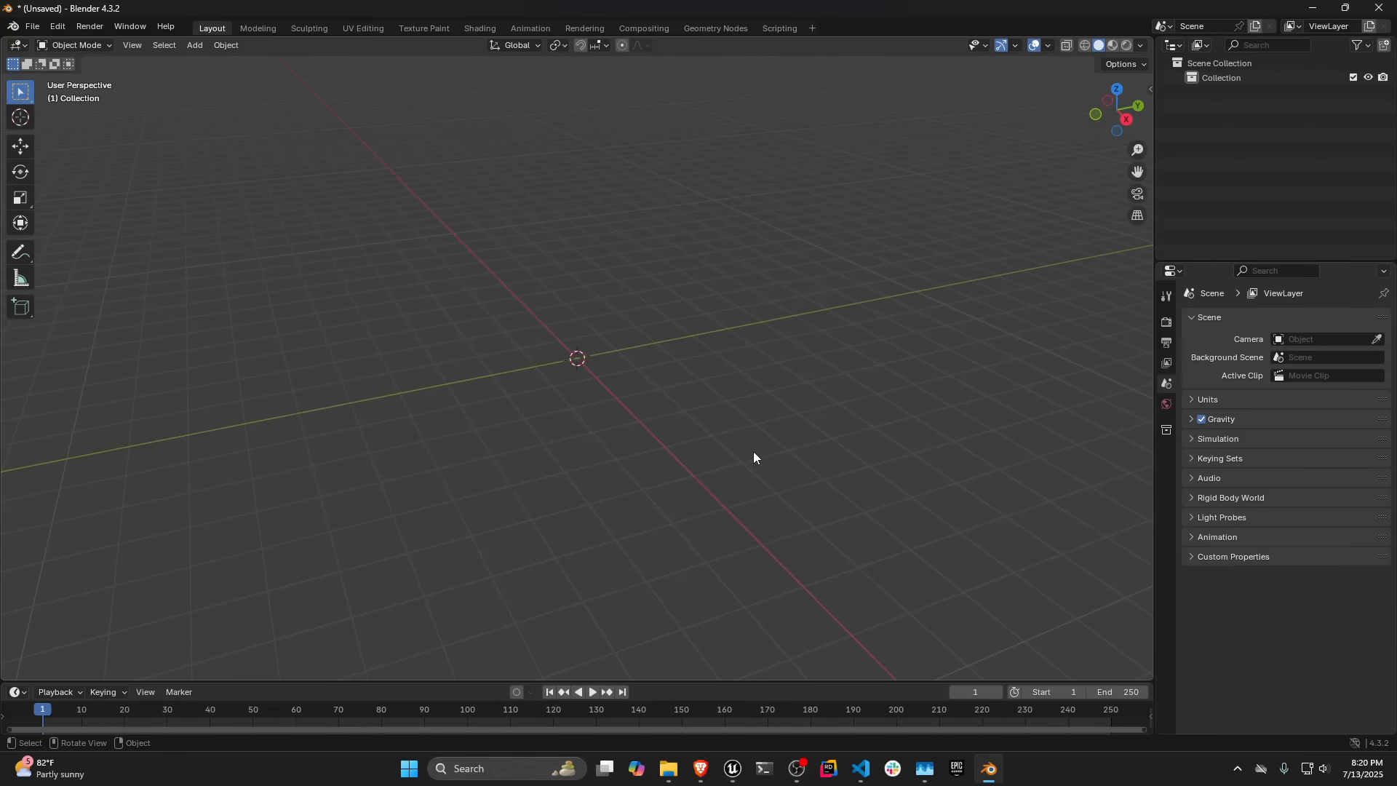
Inspect the imported character from the front and test the face board's jaw control without keeping the move.
{"action": "key", "text": "KP_1"}
{"action": "scroll", "coordinate": [753, 425], "scroll_direction": "down", "scroll_amount": 2}
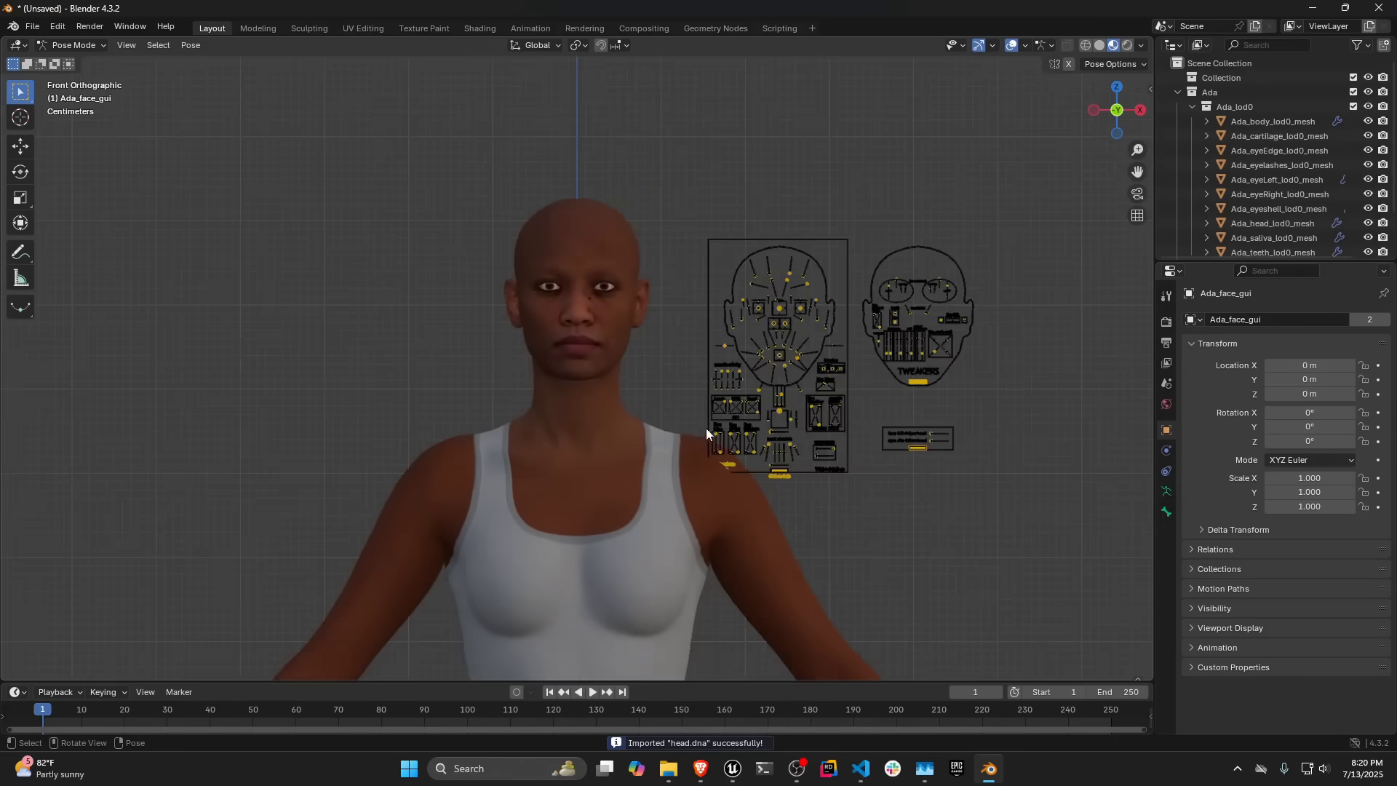
{"action": "mouse_move", "coordinate": [706, 428]}
{"action": "middle_mouse_down"}
{"action": "mouse_move", "coordinate": [607, 358]}
{"action": "mouse_move", "coordinate": [786, 330]}
{"action": "mouse_move", "coordinate": [796, 278]}
{"action": "mouse_move", "coordinate": [732, 283]}
{"action": "mouse_move", "coordinate": [717, 415]}
{"action": "middle_mouse_up"}
{"action": "scroll", "coordinate": [607, 358], "scroll_direction": "down", "scroll_amount": 2}
{"action": "key", "text": "g"}
{"action": "right_click", "coordinate": [719, 291]}
{"action": "scroll", "coordinate": [731, 284], "scroll_direction": "up", "scroll_amount": 3}
{"action": "middle_click_drag", "start_coordinate": [717, 414], "coordinate": [754, 413]}
Set the Meta-Human DNA output folder to E:\repos\poly-hammer-tutorials\tutorials\Ada, using the path copied from File Explorer.
{"action": "key", "text": "n"}
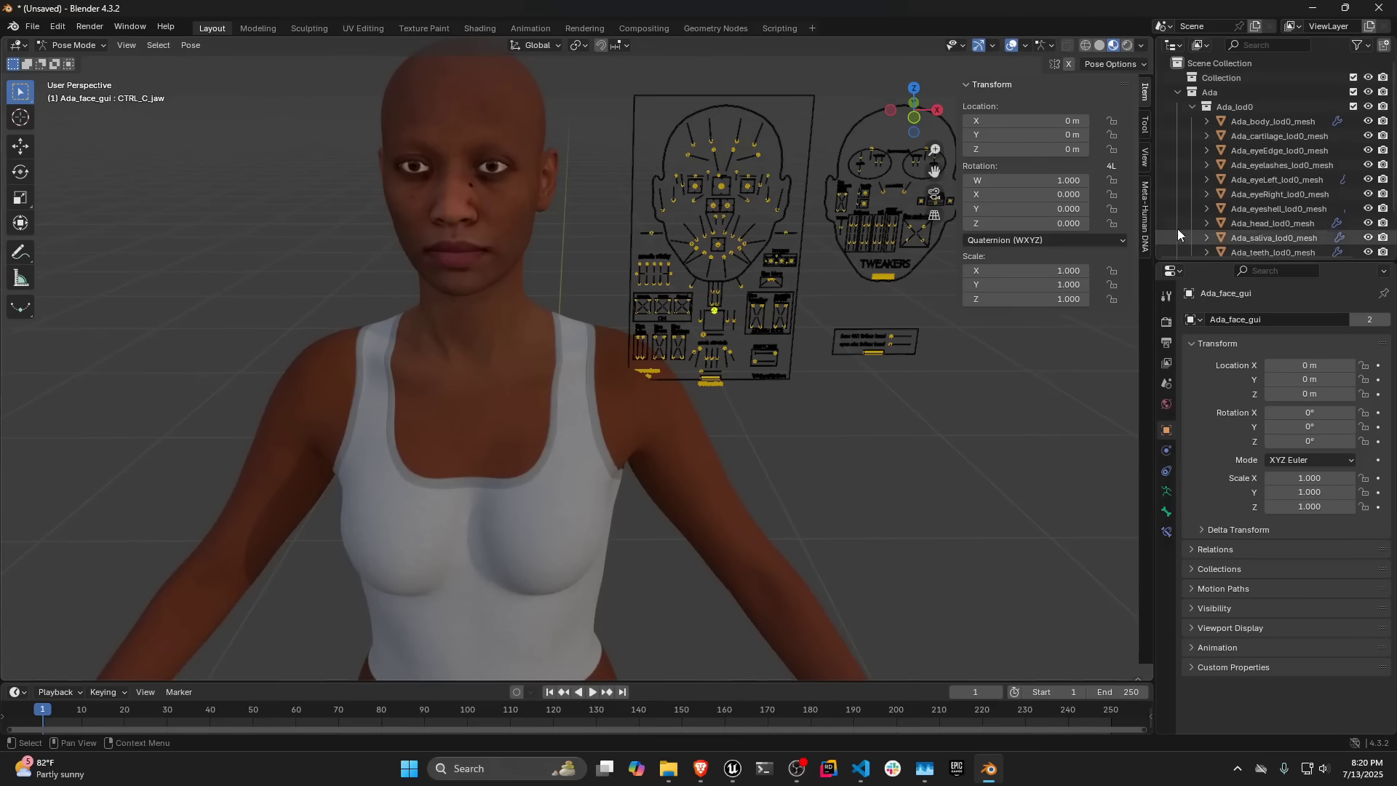
{"action": "left_click", "coordinate": [1146, 215]}
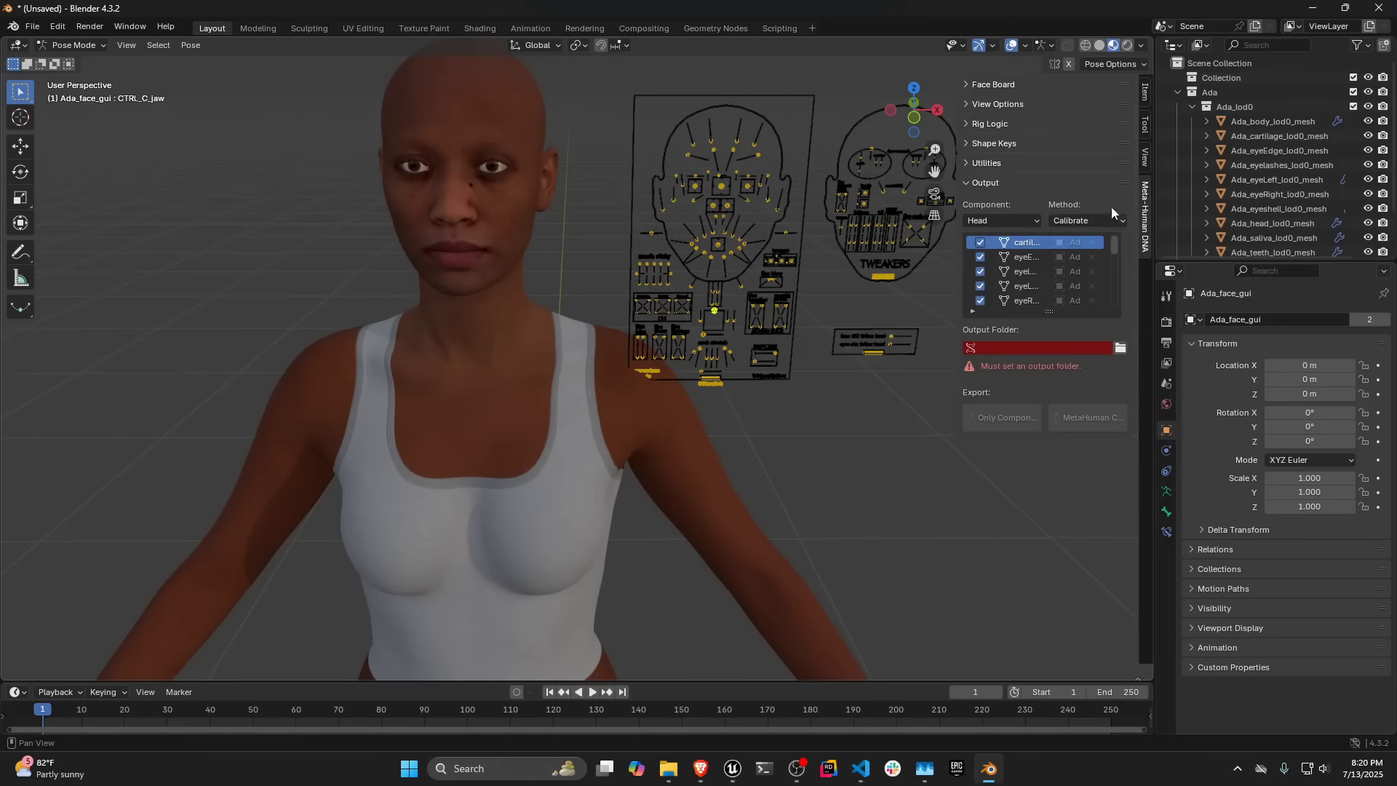
{"action": "left_click", "coordinate": [668, 769]}
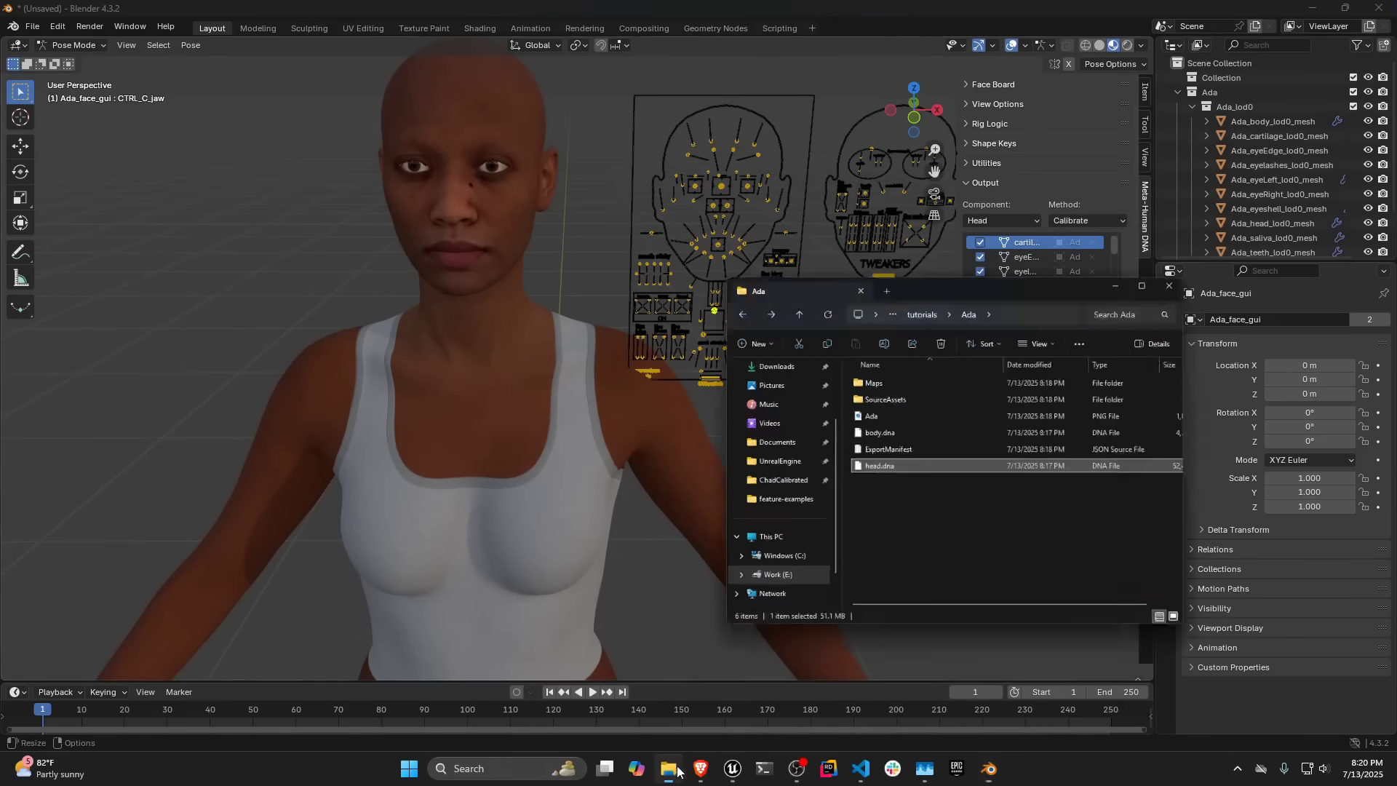
{"action": "left_click", "coordinate": [1103, 215]}
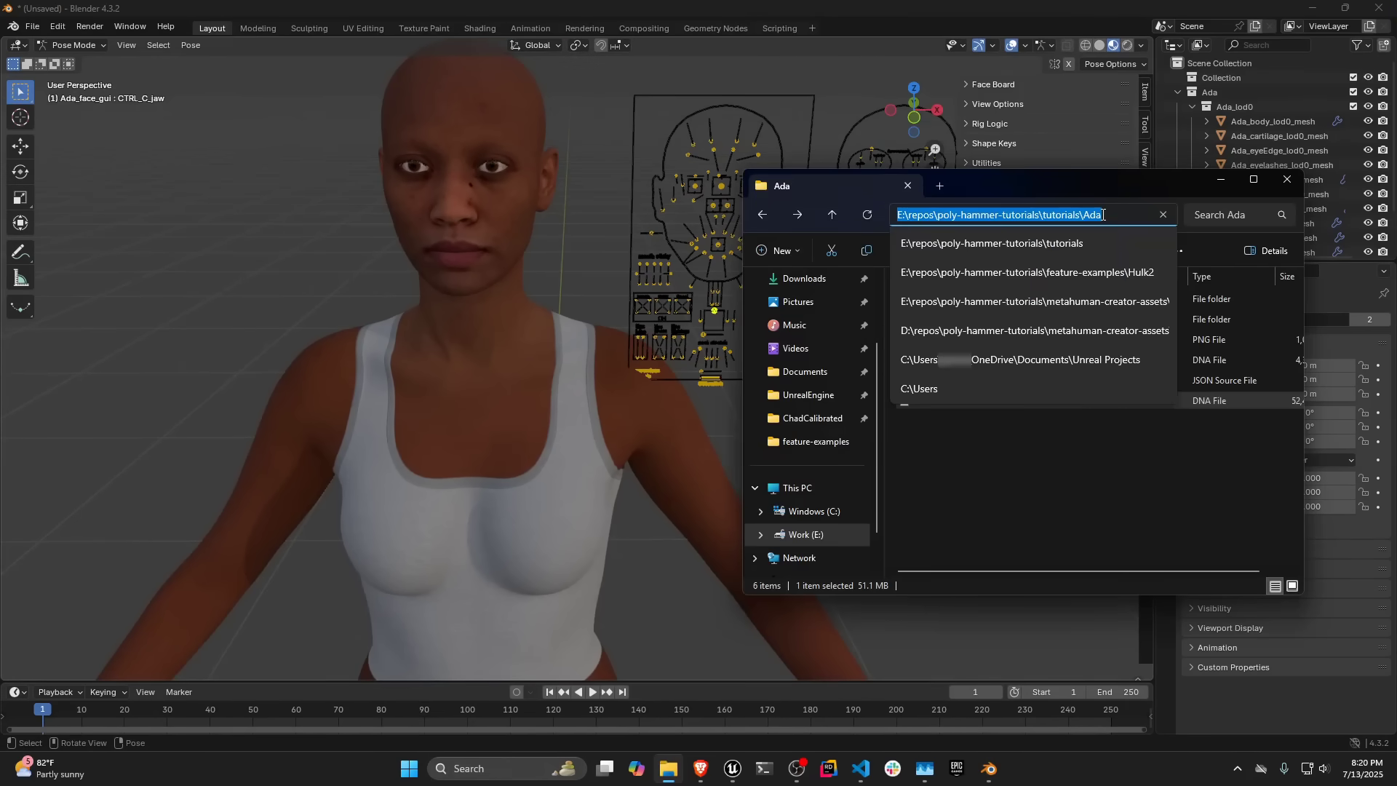
{"action": "left_click", "coordinate": [1222, 181]}
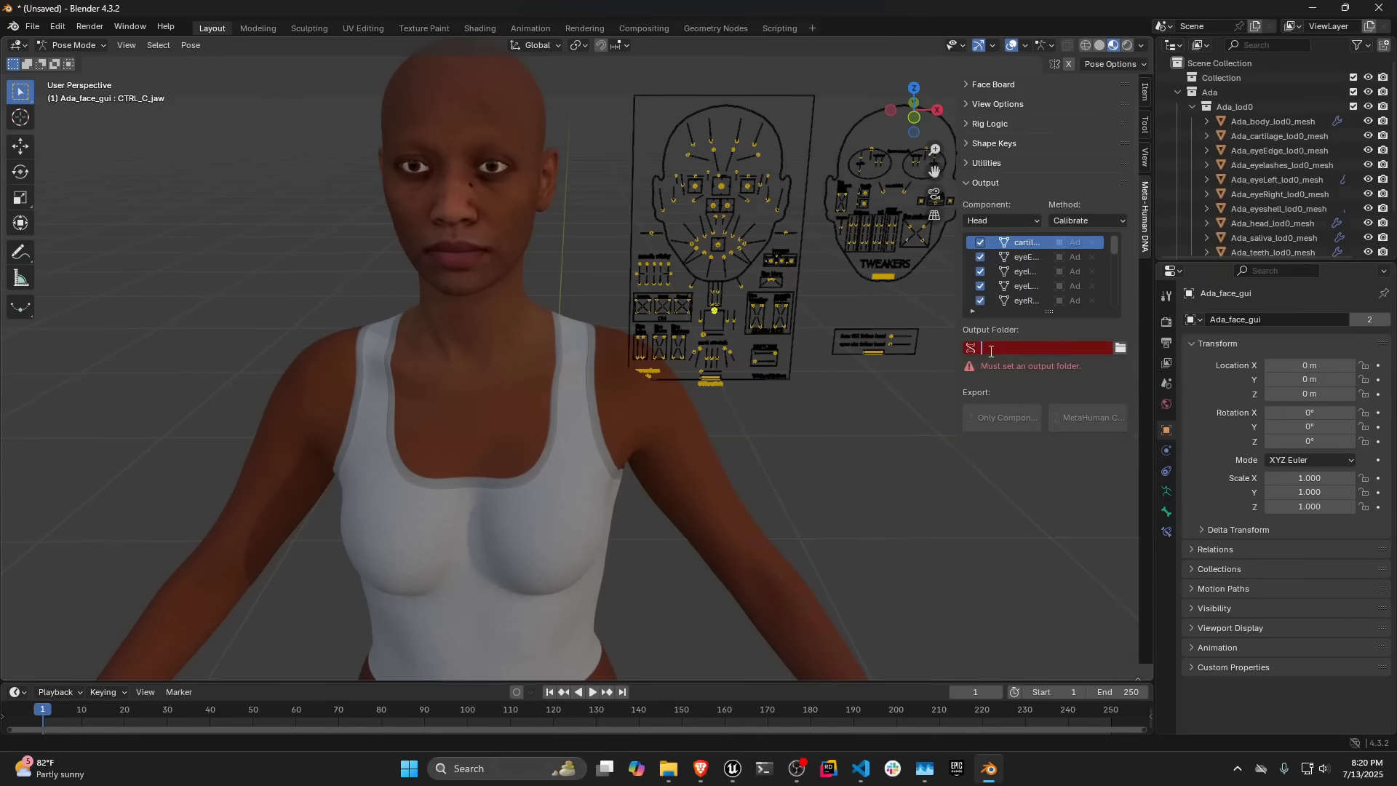
{"action": "key", "text": "ctrl+v"}
{"action": "key", "text": "Return"}
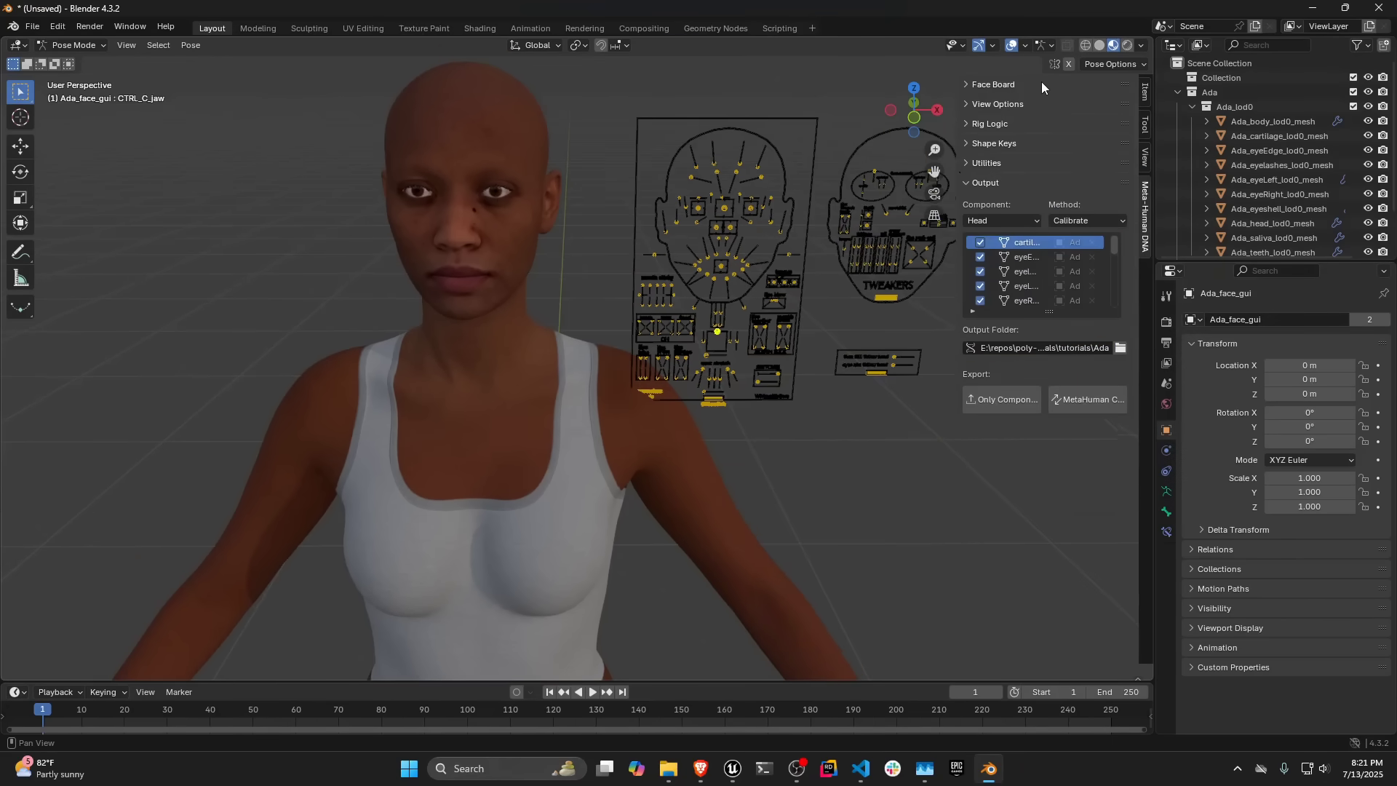
Import the face board animation MHC_FaceROM.fbx from E:\repos\poly-hammer-tutorials\animation\face.
{"action": "left_click", "coordinate": [1042, 82]}
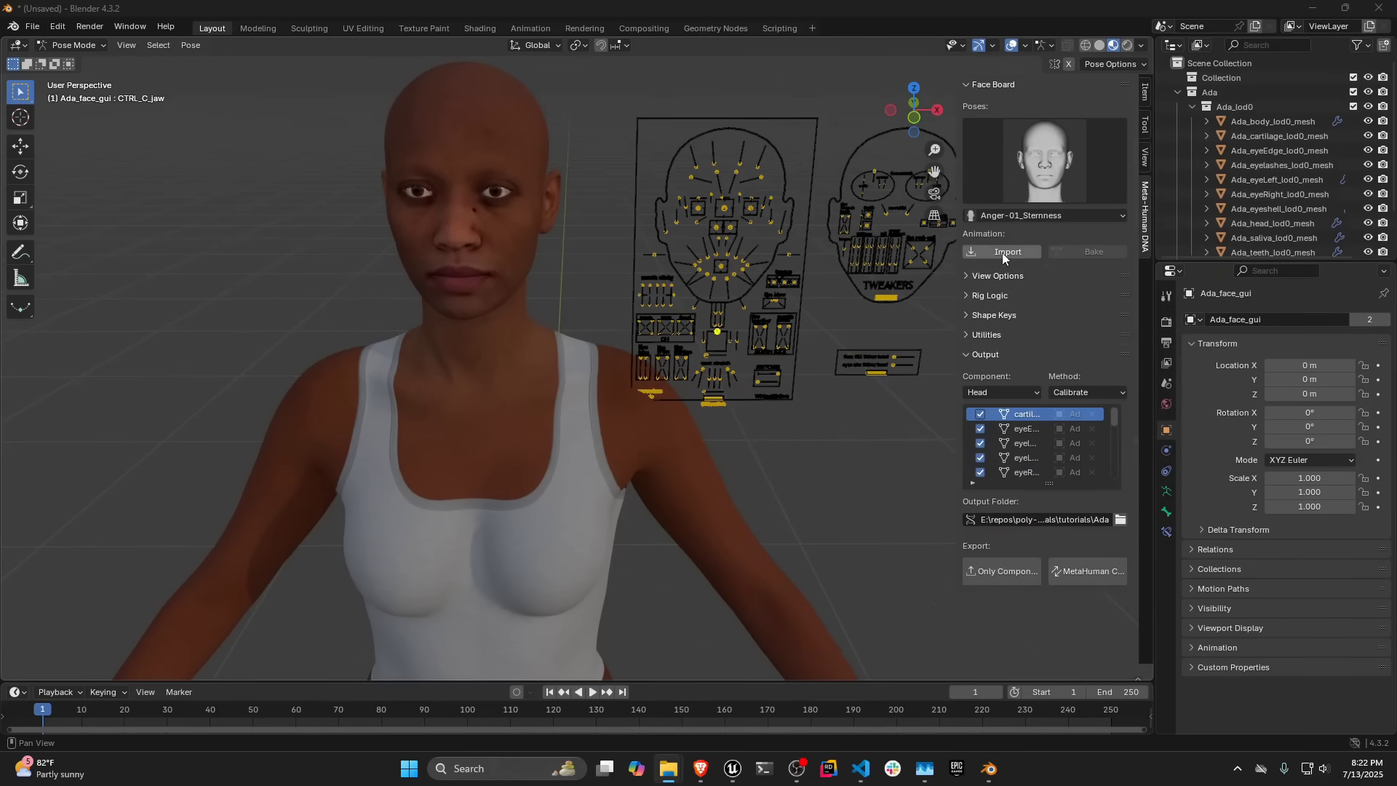
{"action": "left_click", "coordinate": [1003, 252]}
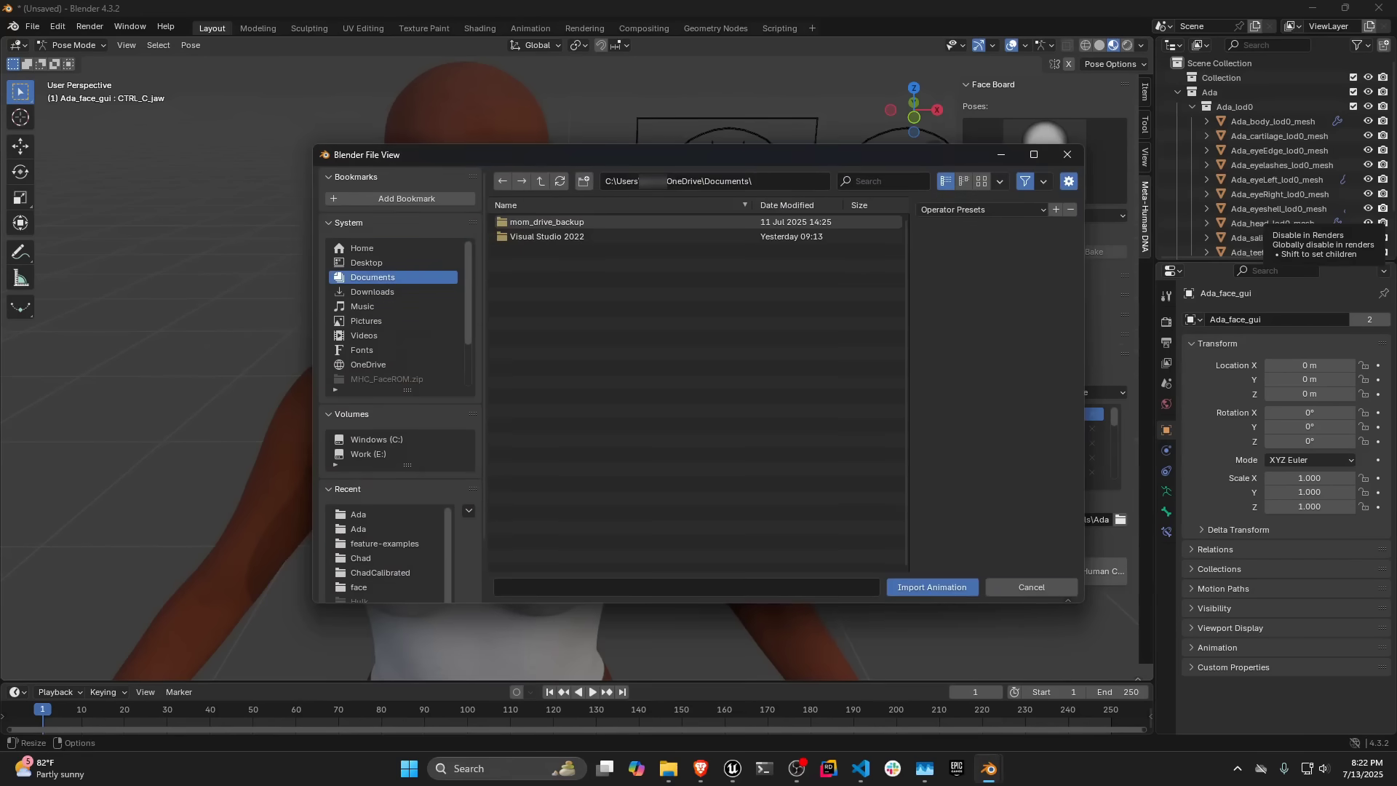
{"action": "key", "text": "alt+Tab"}
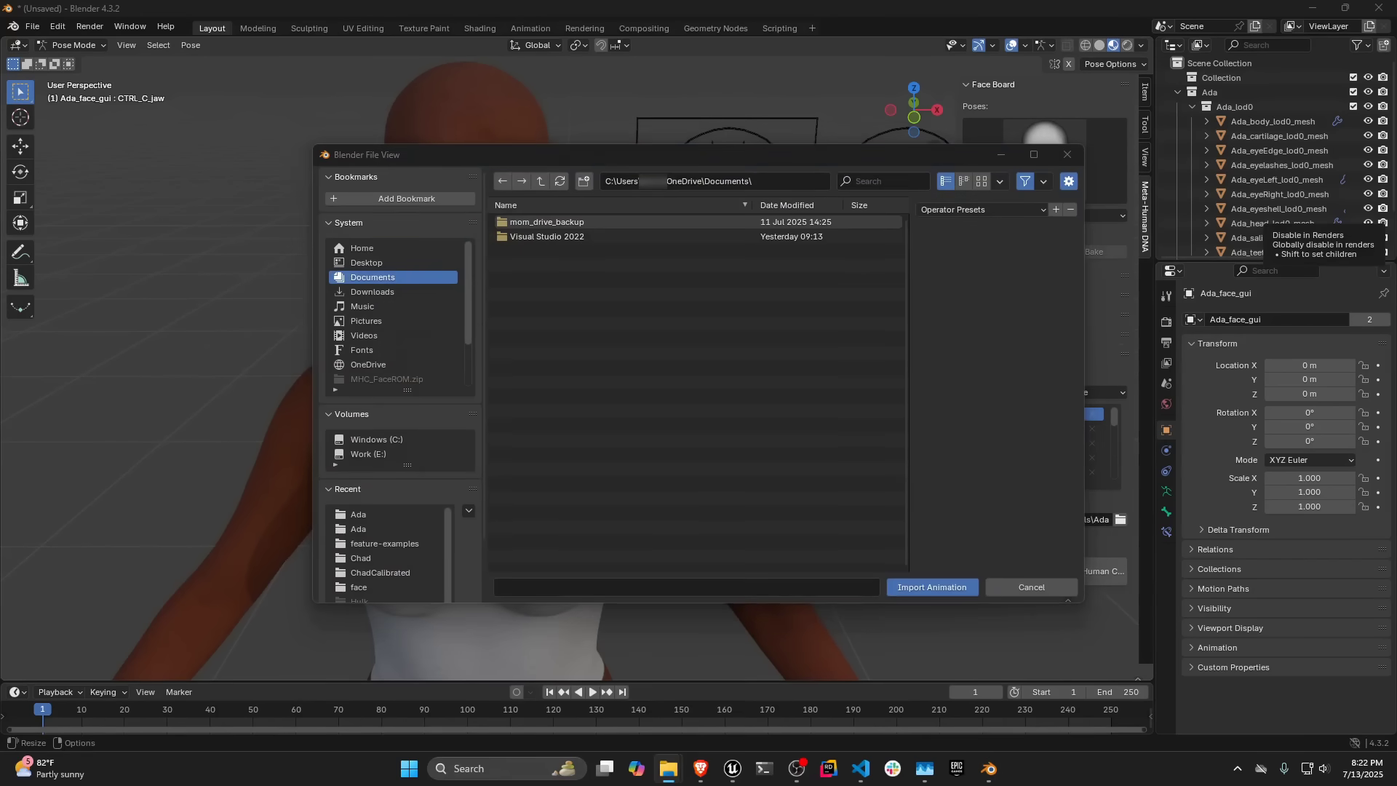
{"action": "left_click_drag", "start_coordinate": [678, 586], "coordinate": [681, 582]}
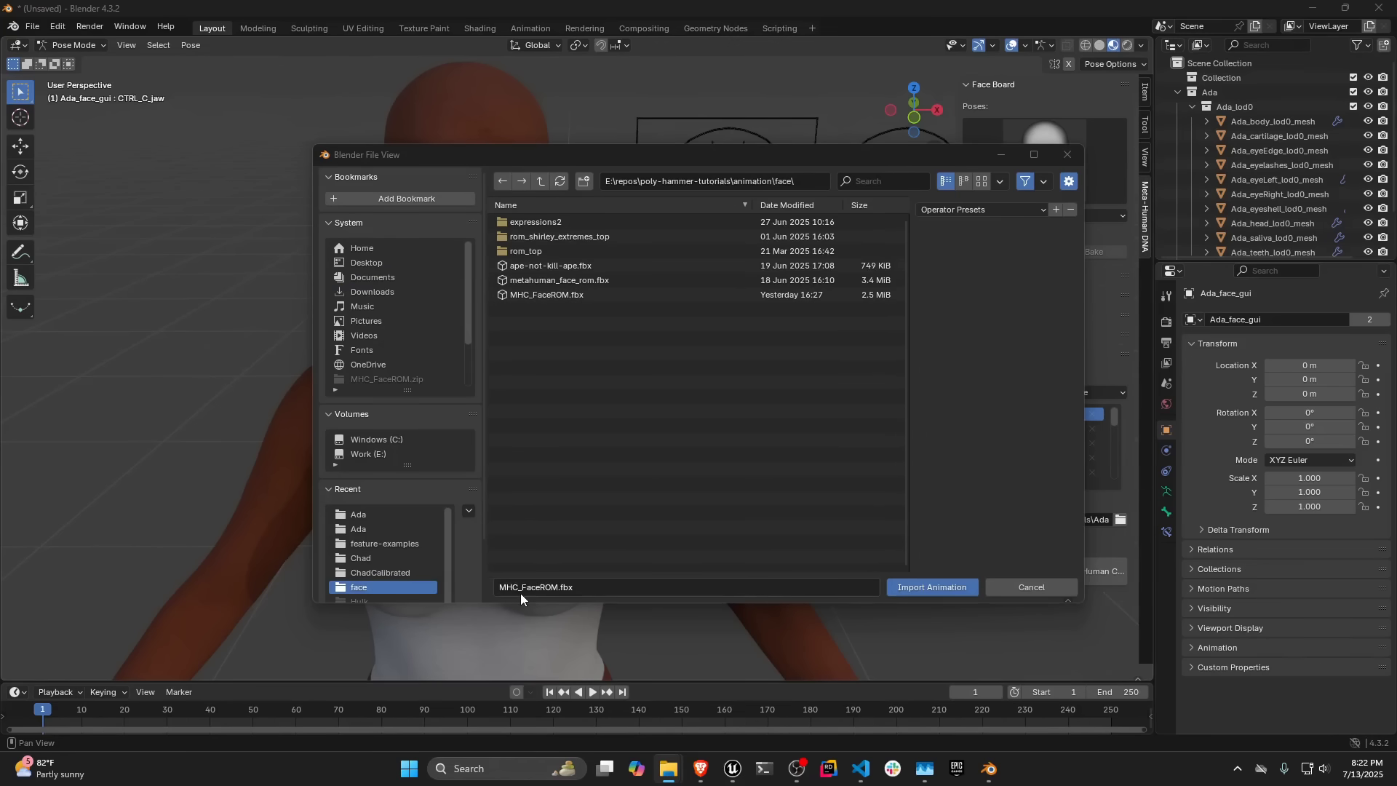
{"action": "left_click", "coordinate": [919, 588]}
Switch to the Animation workspace and show the imported MHC_FaceROM action in the Action Editor.
{"action": "left_click", "coordinate": [538, 31]}
{"action": "scroll", "coordinate": [874, 247], "scroll_direction": "up", "scroll_amount": 8}
{"action": "middle_click_drag", "start_coordinate": [731, 277], "coordinate": [808, 245]}
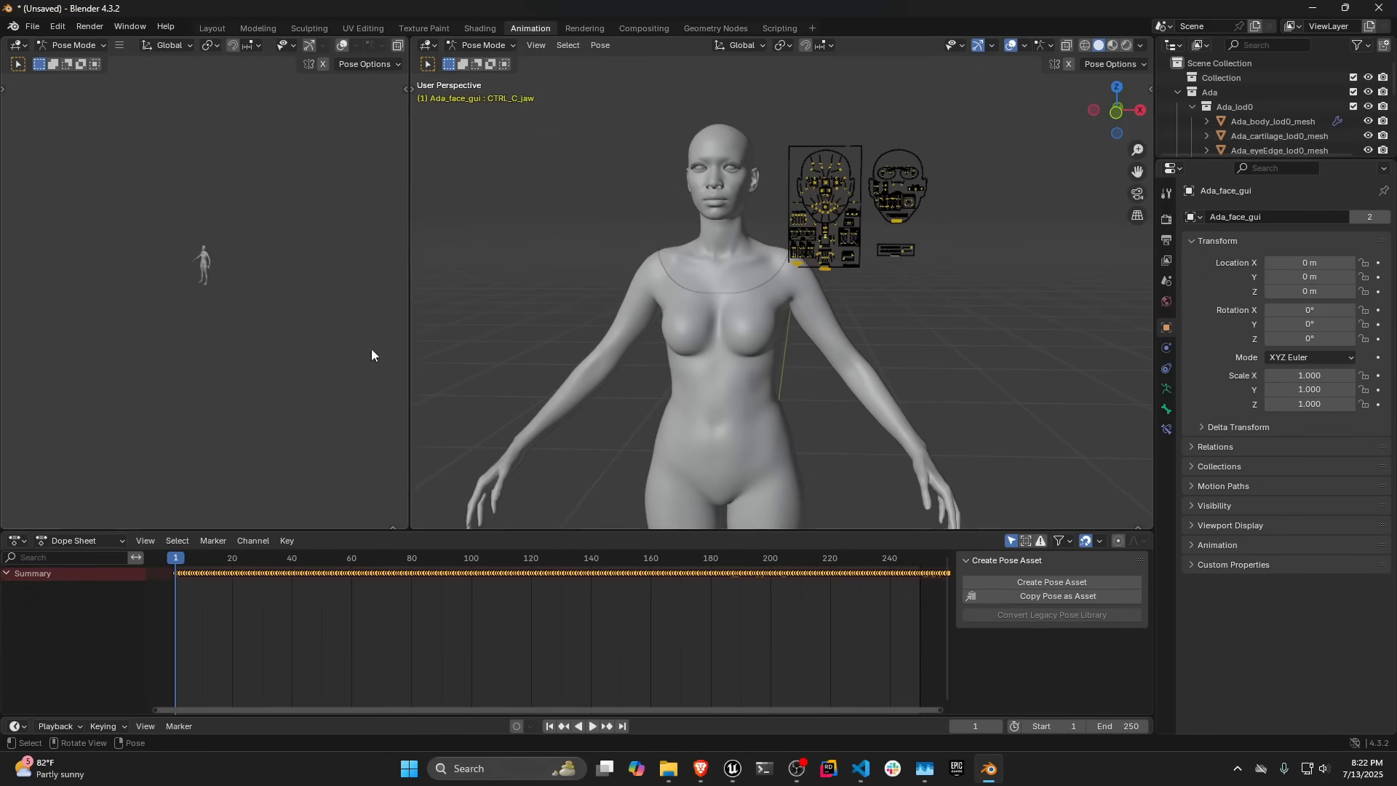
{"action": "left_click", "coordinate": [94, 540]}
{"action": "left_click", "coordinate": [94, 590]}
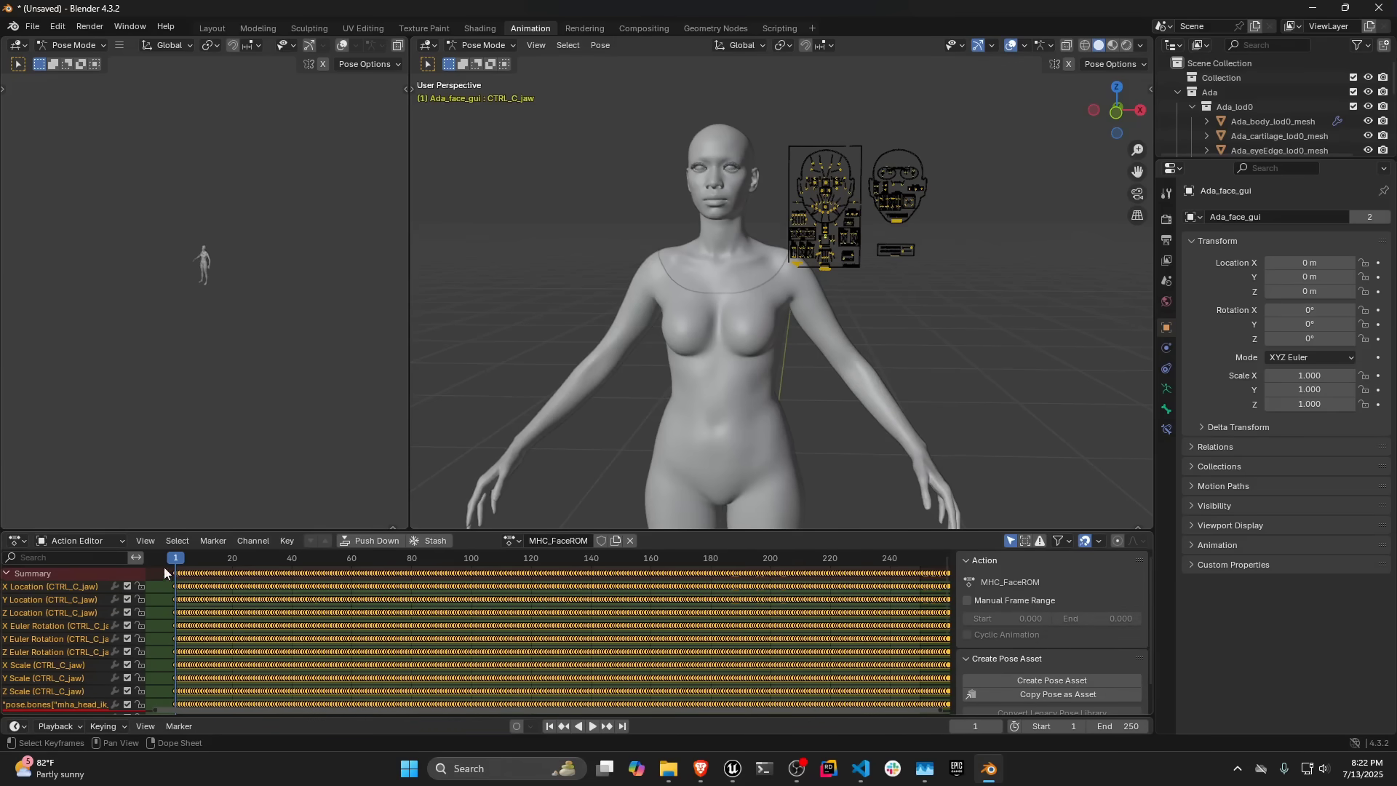
Play and scrub the MHC_FaceROM animation to check the facial movement on the character.
{"action": "middle_click_drag", "start_coordinate": [847, 206], "coordinate": [893, 165]}
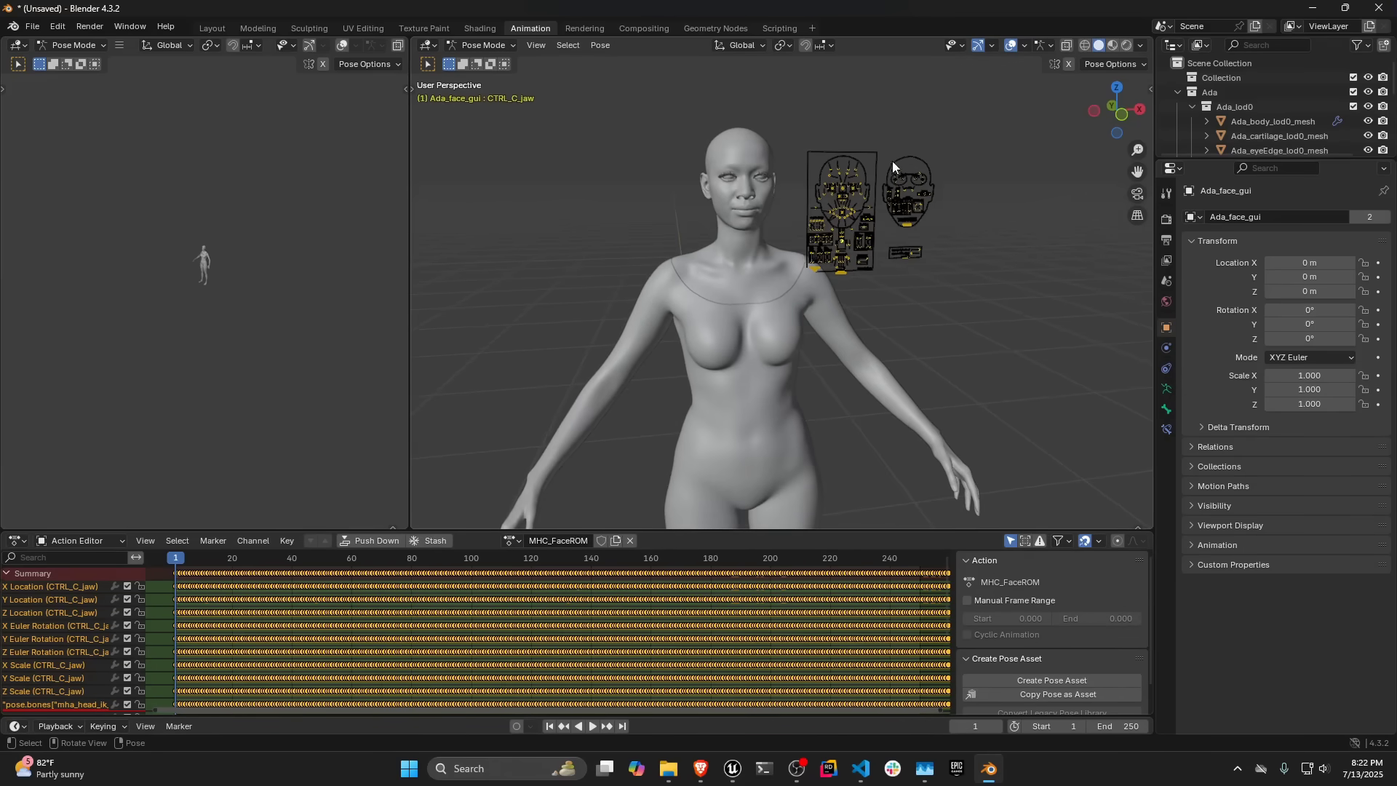
{"action": "key", "text": "space"}
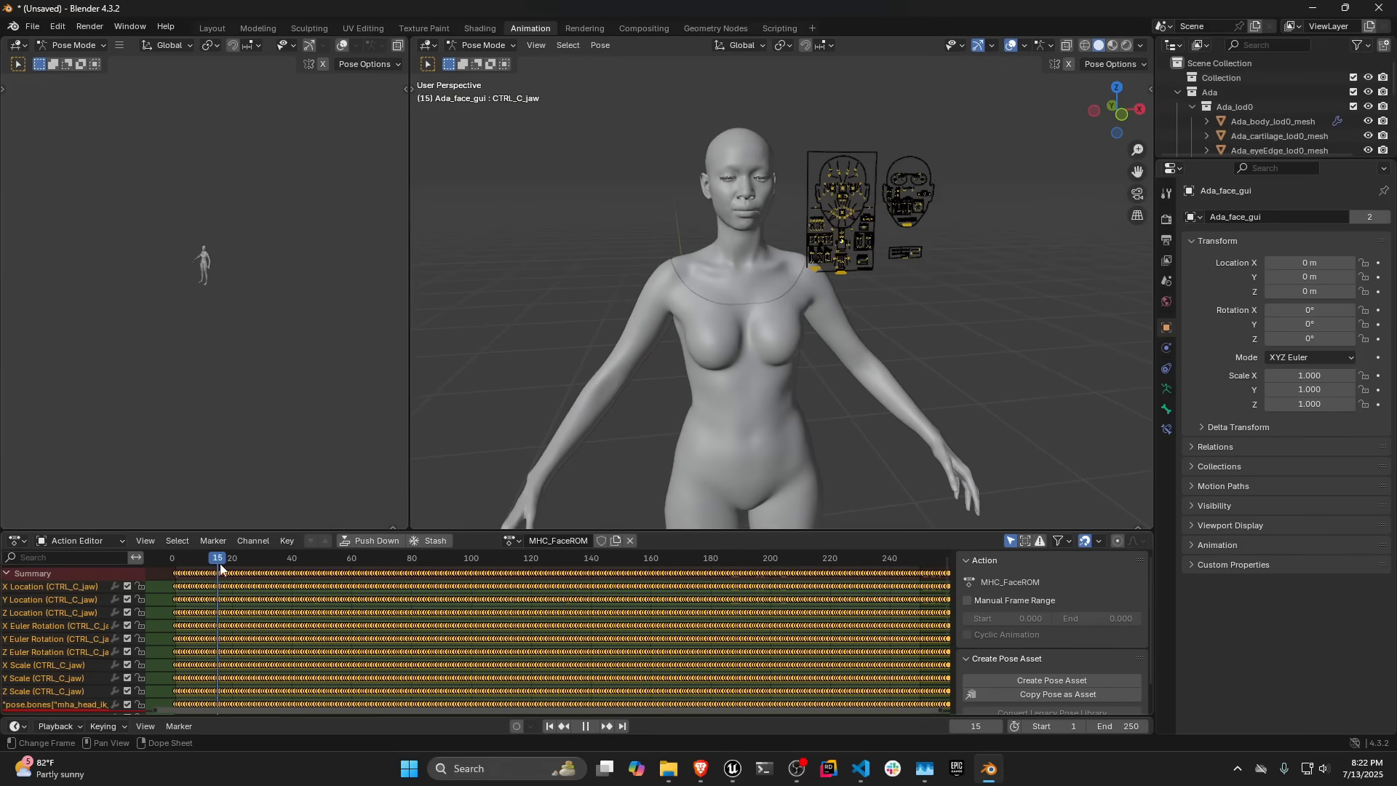
{"action": "mouse_move", "coordinate": [342, 563]}
{"action": "left_mouse_down"}
{"action": "mouse_move", "coordinate": [775, 562]}
{"action": "mouse_move", "coordinate": [354, 563]}
{"action": "left_mouse_up"}
{"action": "key", "text": "space"}
{"action": "middle_click_drag", "start_coordinate": [452, 562], "coordinate": [767, 587], "text": "ctrl"}
{"action": "scroll", "coordinate": [650, 601], "scroll_direction": "down", "scroll_amount": 8}
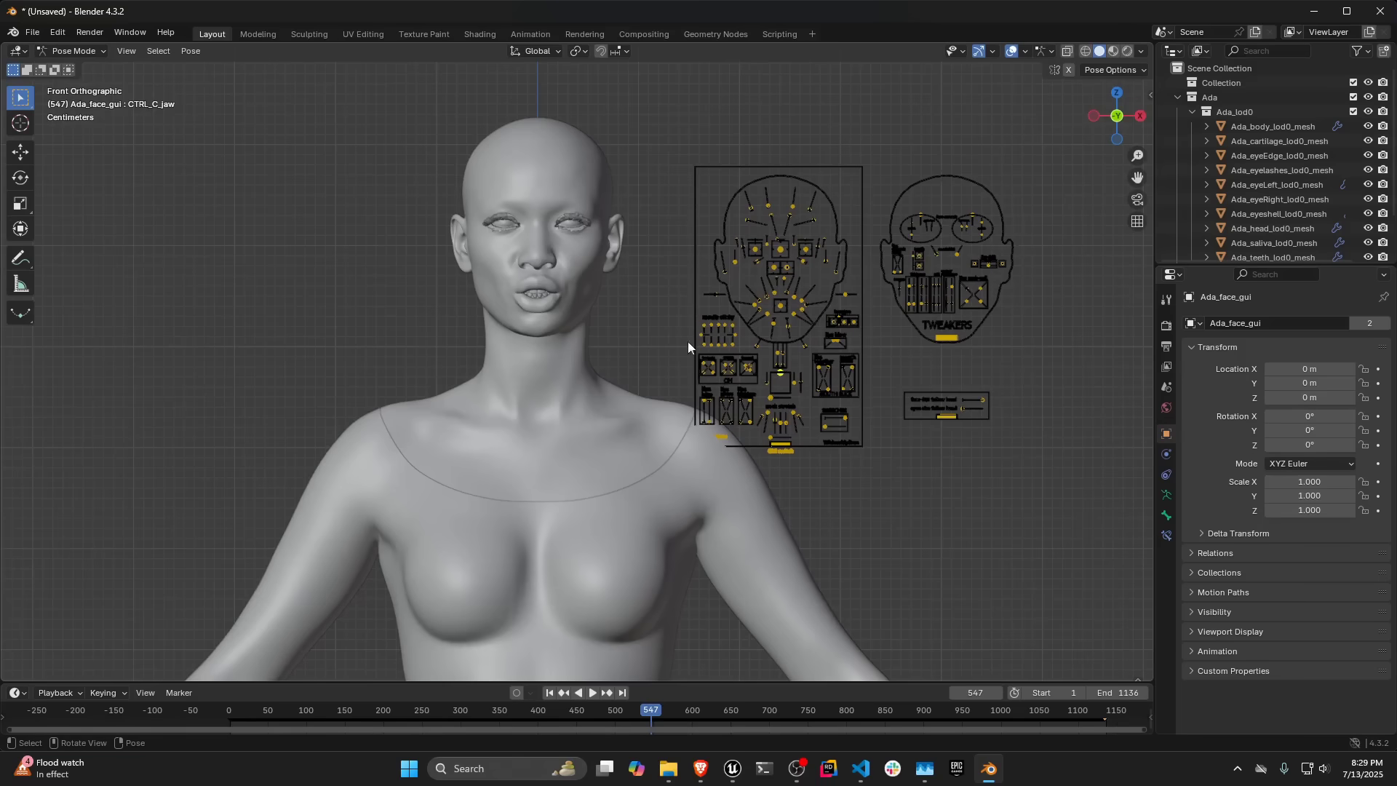
Import the shape keys for Ada with the Meta-Human DNA add-on, leaving neutral shape generation off.
{"action": "key", "text": "n"}
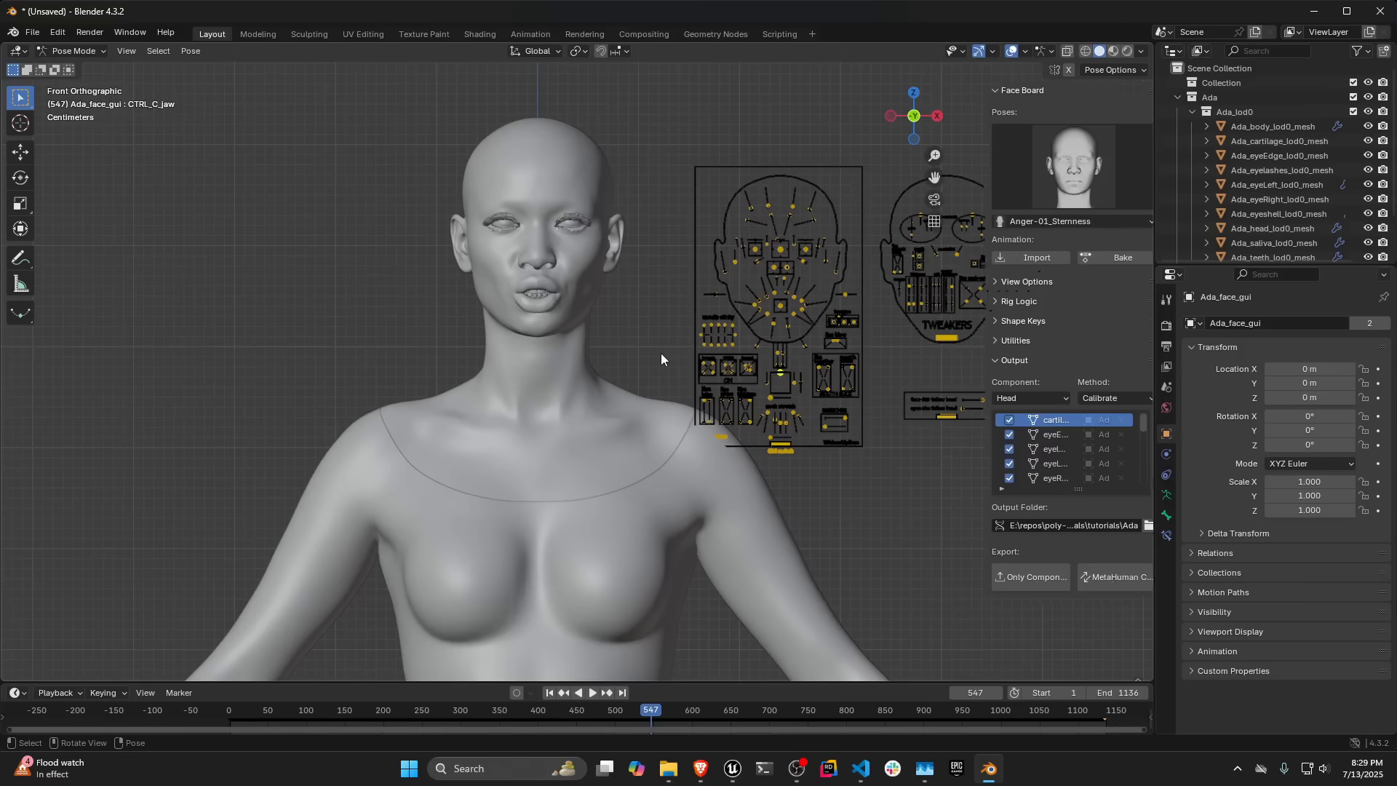
{"action": "middle_click_drag", "start_coordinate": [469, 221], "coordinate": [505, 221], "text": "shift"}
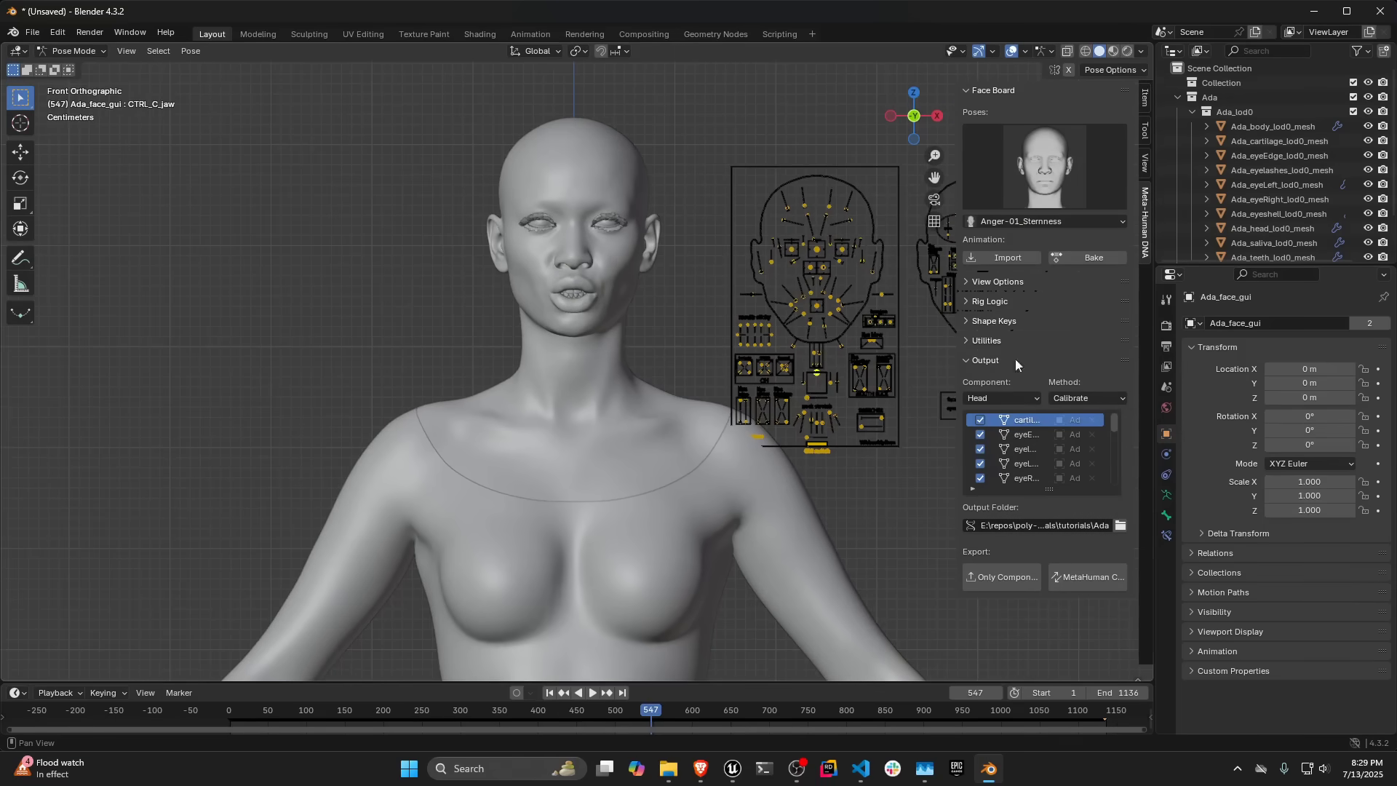
{"action": "left_click", "coordinate": [977, 361]}
{"action": "left_click", "coordinate": [1006, 324]}
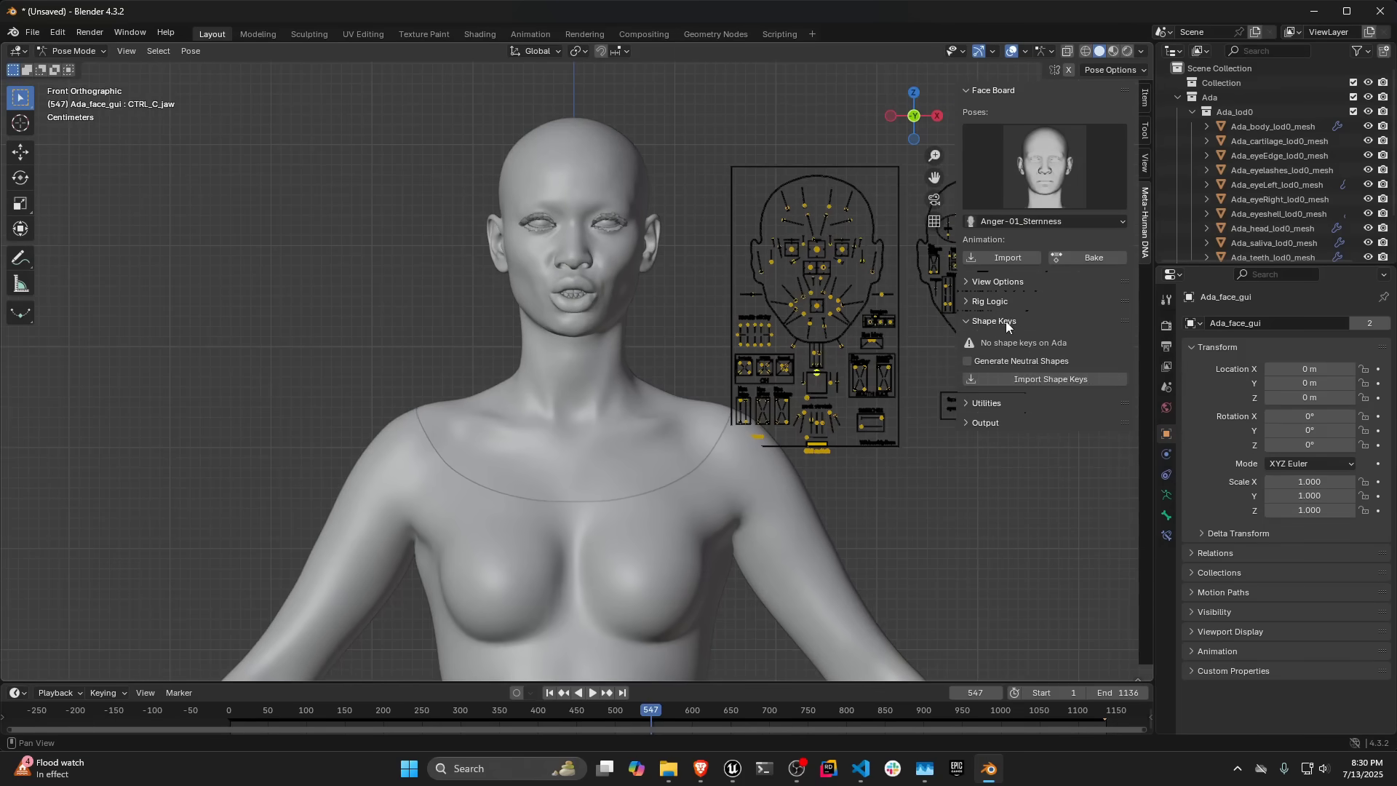
{"action": "left_click", "coordinate": [1003, 382]}
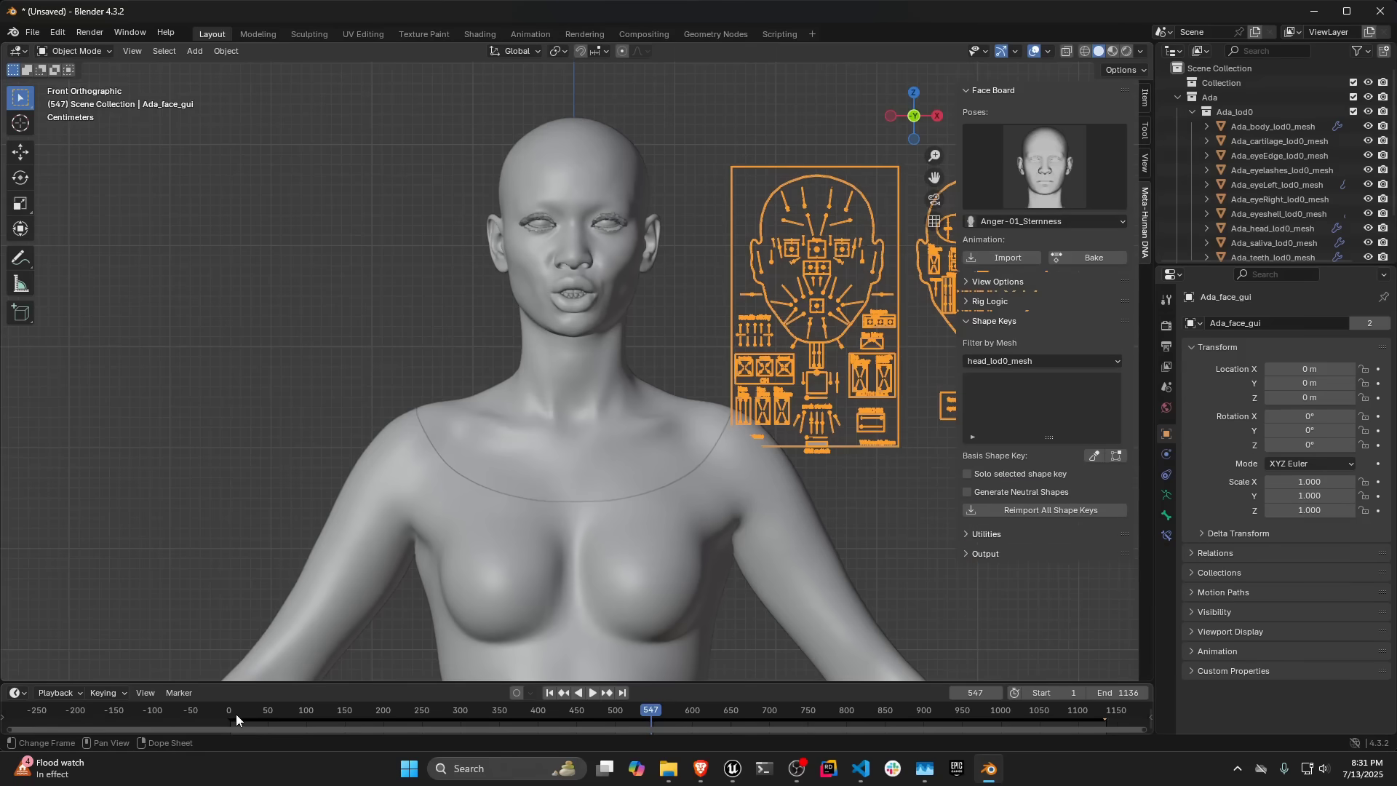
Scrub and play the face animation to examine how the head_lod0_mesh shape key values respond.
{"action": "left_click_drag", "start_coordinate": [236, 714], "coordinate": [262, 712]}
{"action": "left_click_drag", "start_coordinate": [955, 304], "coordinate": [881, 306]}
{"action": "middle_click_drag", "start_coordinate": [796, 327], "coordinate": [682, 313], "text": "shift"}
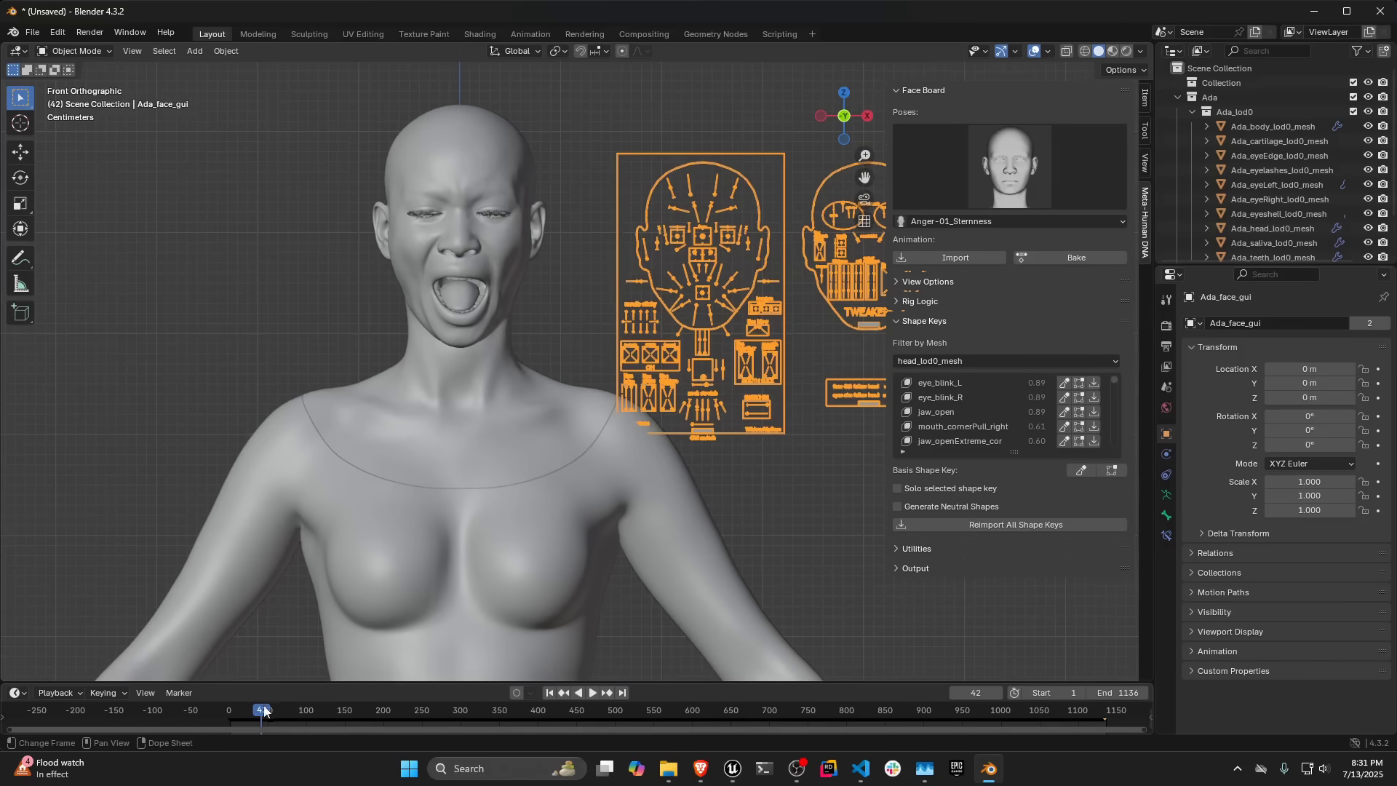
{"action": "key", "text": "space"}
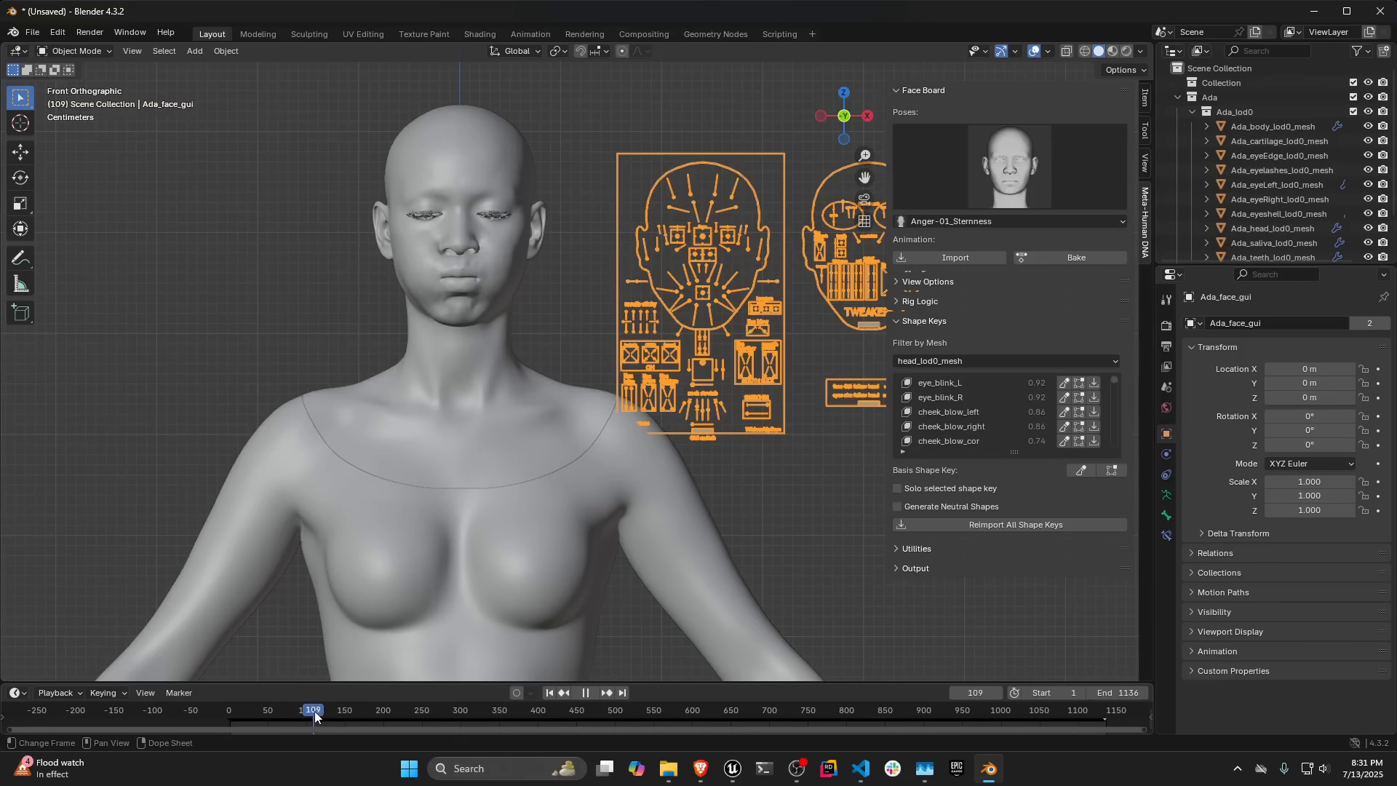
{"action": "key", "text": "space"}
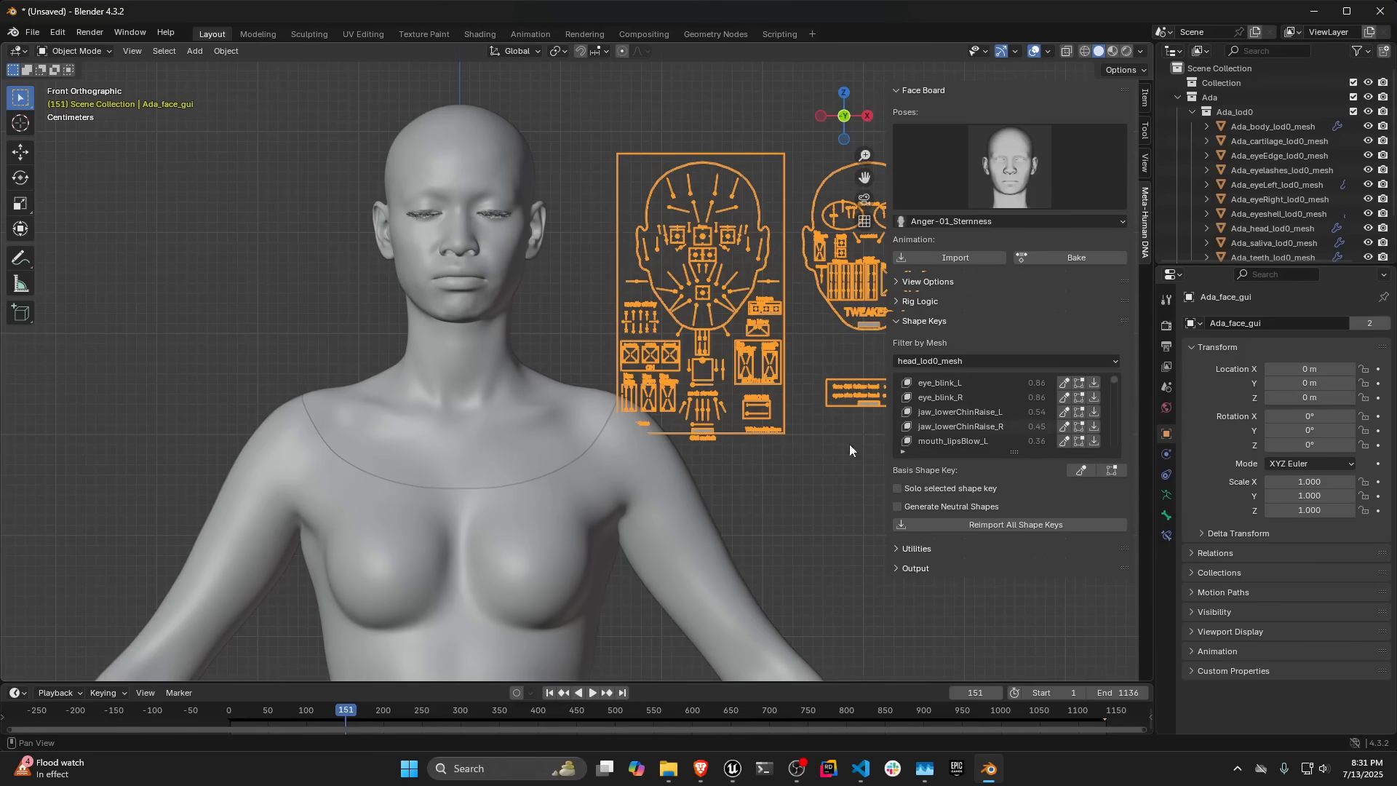
{"action": "key", "text": "space"}
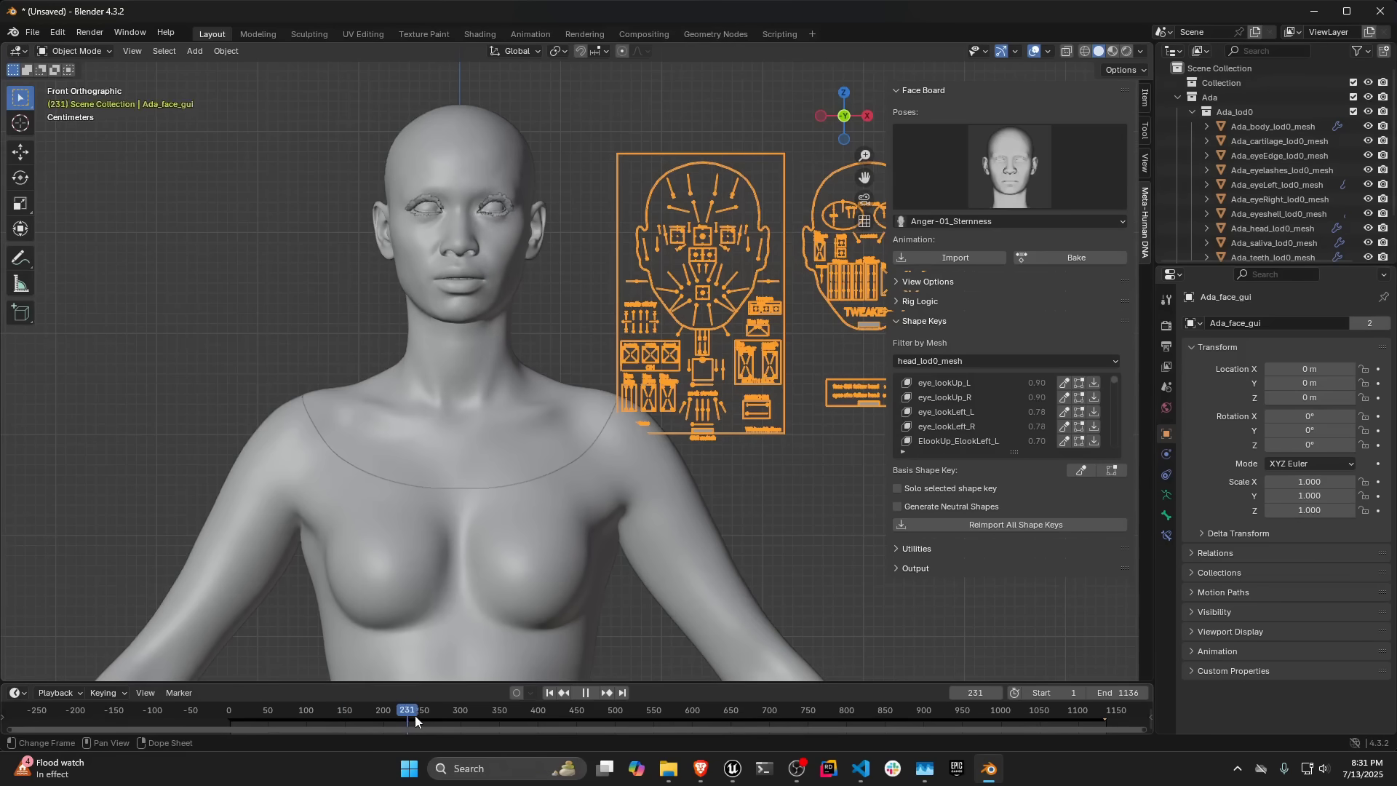
{"action": "key", "text": "space"}
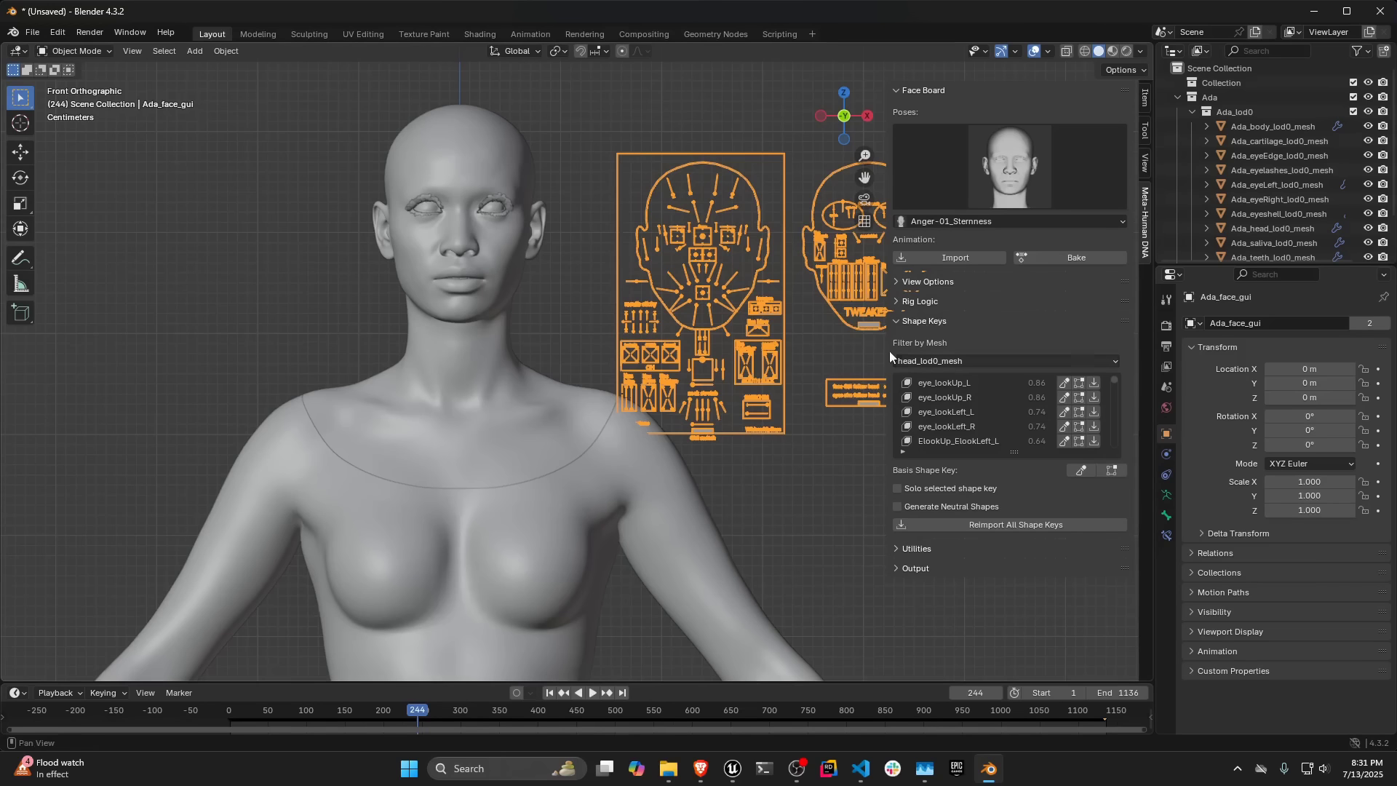
Examine Ada's Rig Logic instance settings and play the animation with the head in close-up.
{"action": "left_click", "coordinate": [919, 301]}
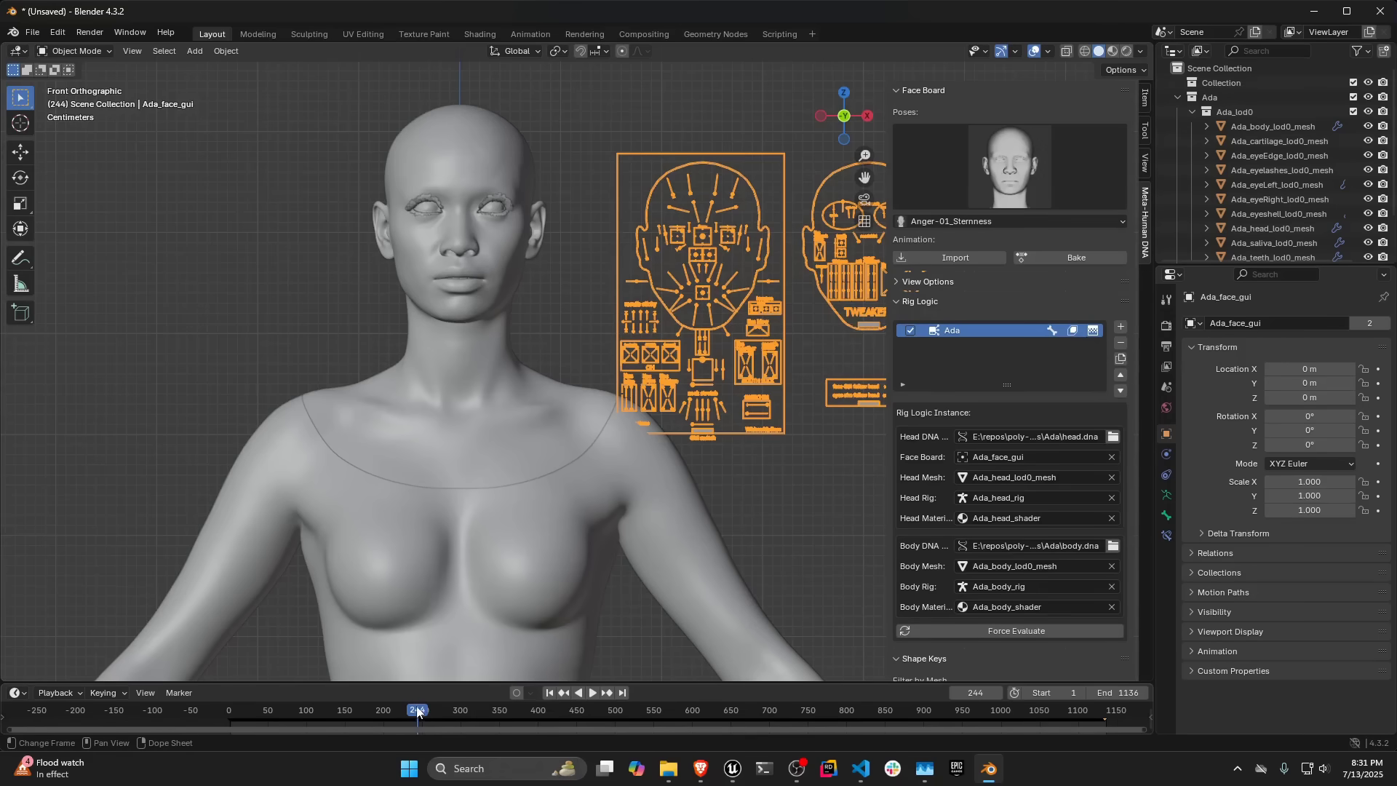
{"action": "left_click_drag", "start_coordinate": [432, 712], "coordinate": [462, 712]}
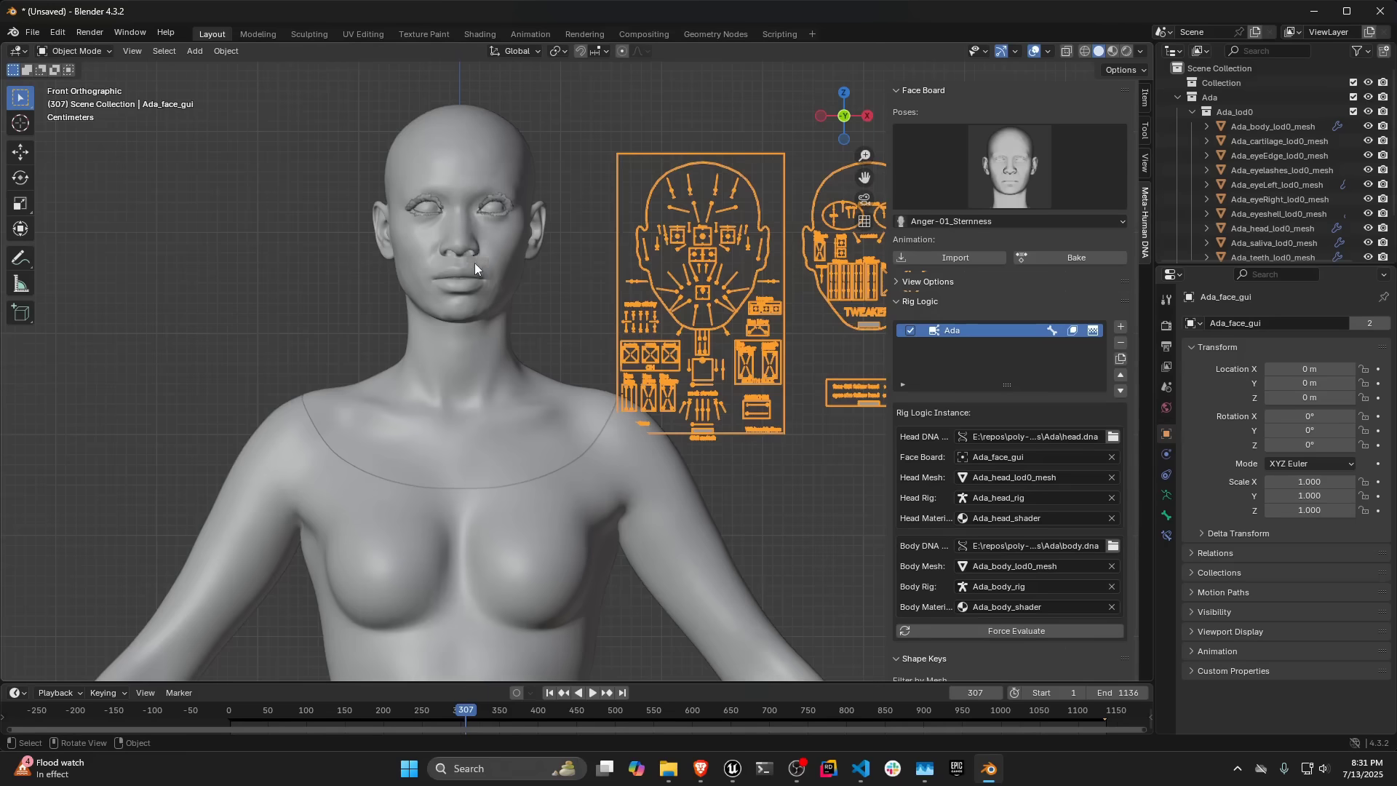
{"action": "scroll", "coordinate": [475, 264], "scroll_direction": "up", "scroll_amount": 2}
{"action": "middle_click_drag", "start_coordinate": [472, 280], "coordinate": [522, 368], "text": "shift"}
{"action": "key", "text": "space"}
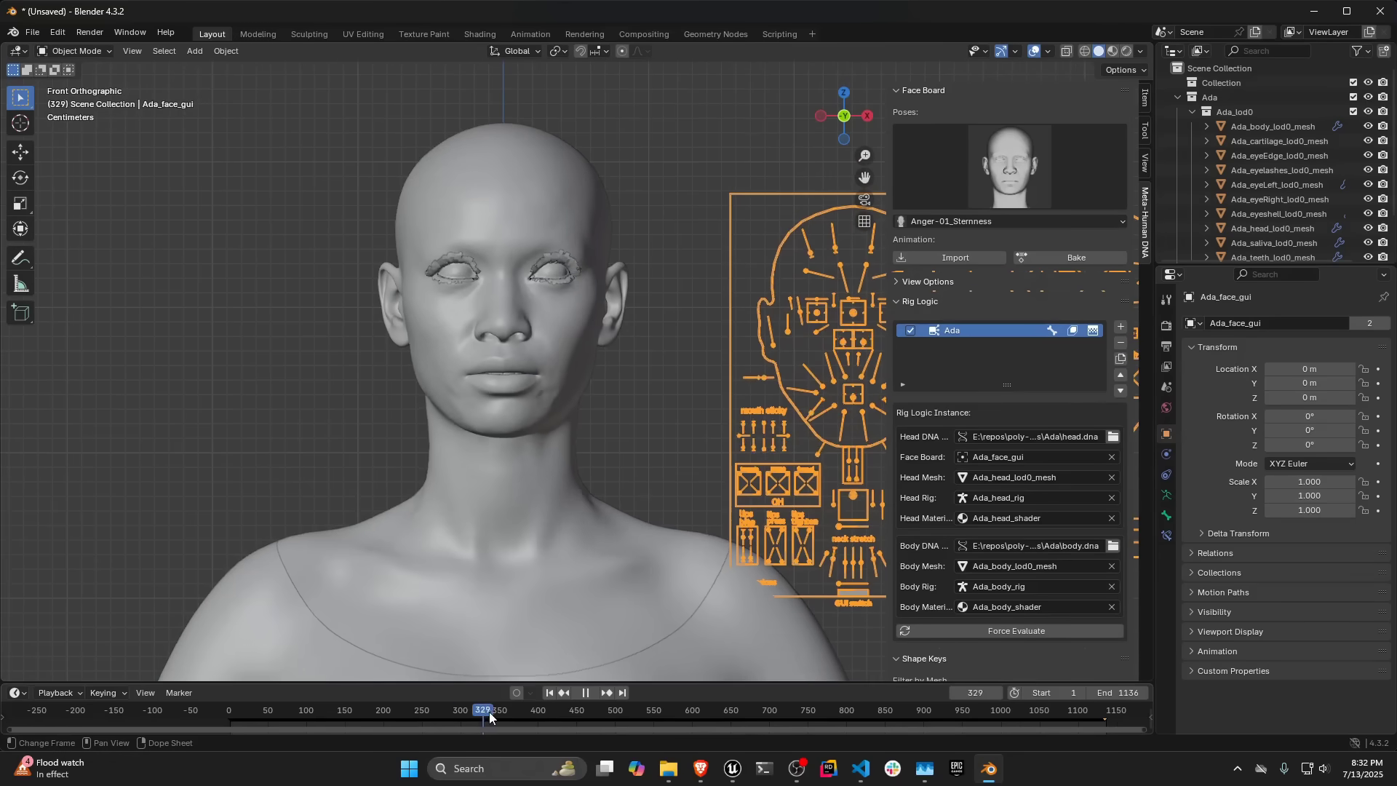
{"action": "left_click_drag", "start_coordinate": [518, 715], "coordinate": [407, 703]}
{"action": "key", "text": "space"}
{"action": "key", "text": "space"}
{"action": "key", "text": "space"}
{"action": "middle_click_drag", "start_coordinate": [640, 524], "coordinate": [693, 378], "text": "shift"}
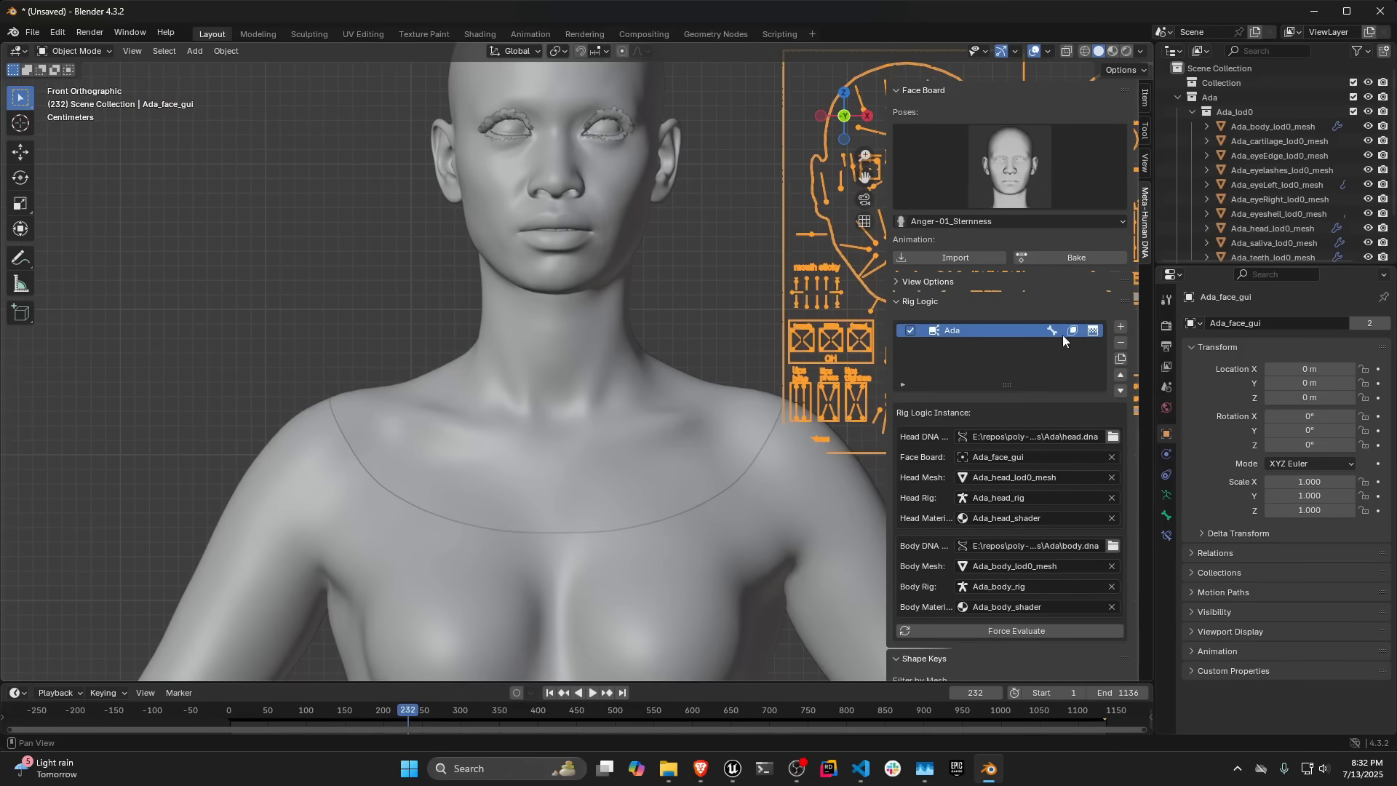
{"action": "middle_click_drag", "start_coordinate": [544, 335], "coordinate": [421, 397], "text": "shift"}
{"action": "left_click", "coordinate": [478, 710]}
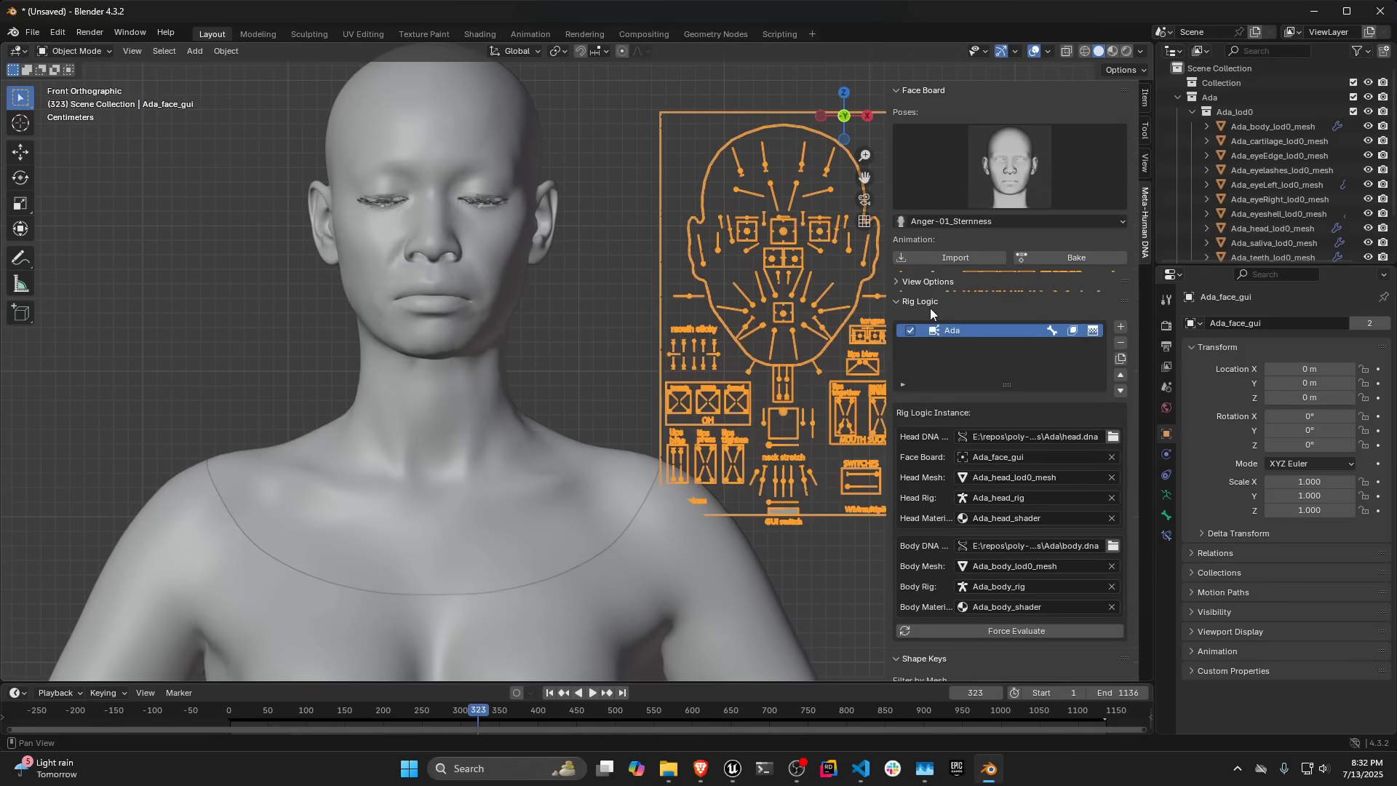
Replay the opening frames of the animation to examine which head_lod0_mesh shape keys drive the open mouth.
{"action": "left_click", "coordinate": [925, 302]}
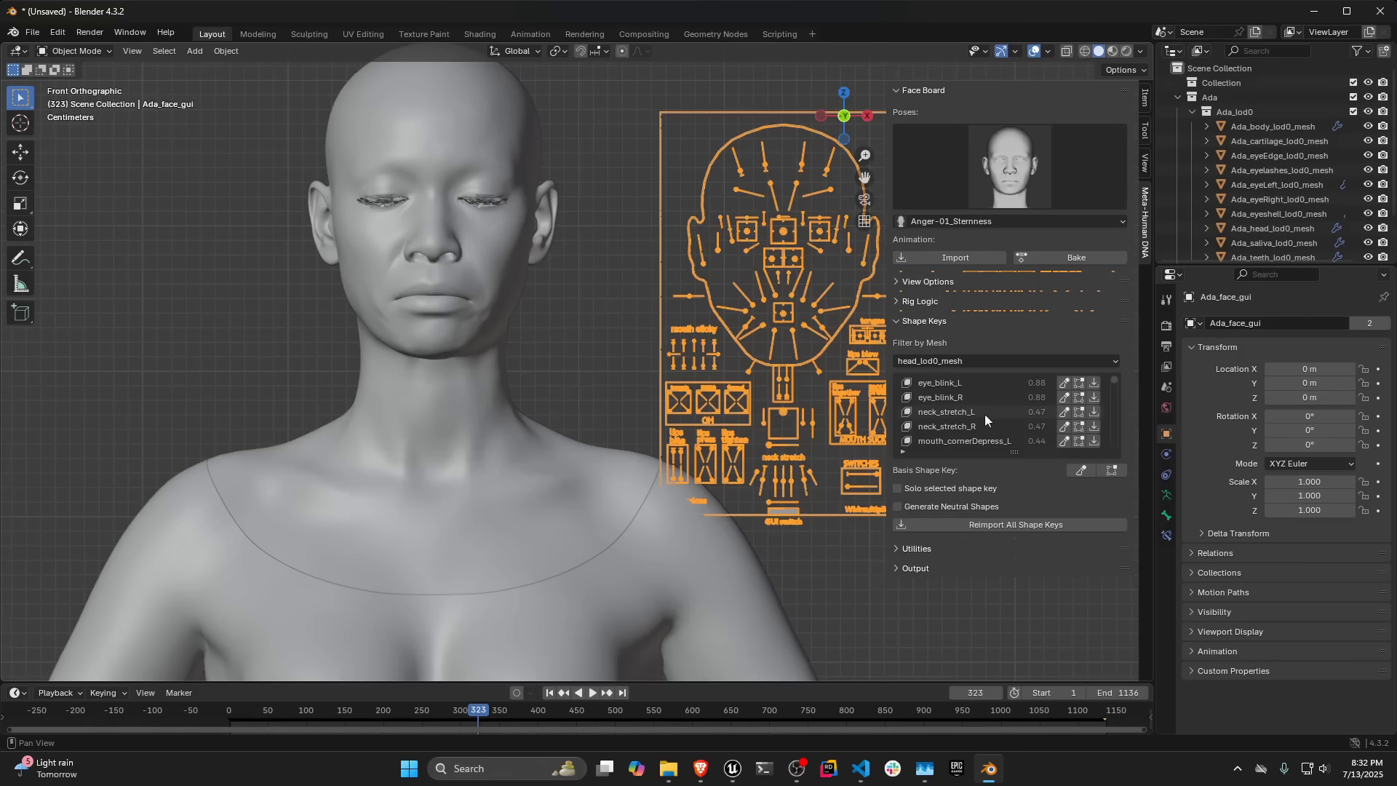
{"action": "left_click", "coordinate": [236, 714]}
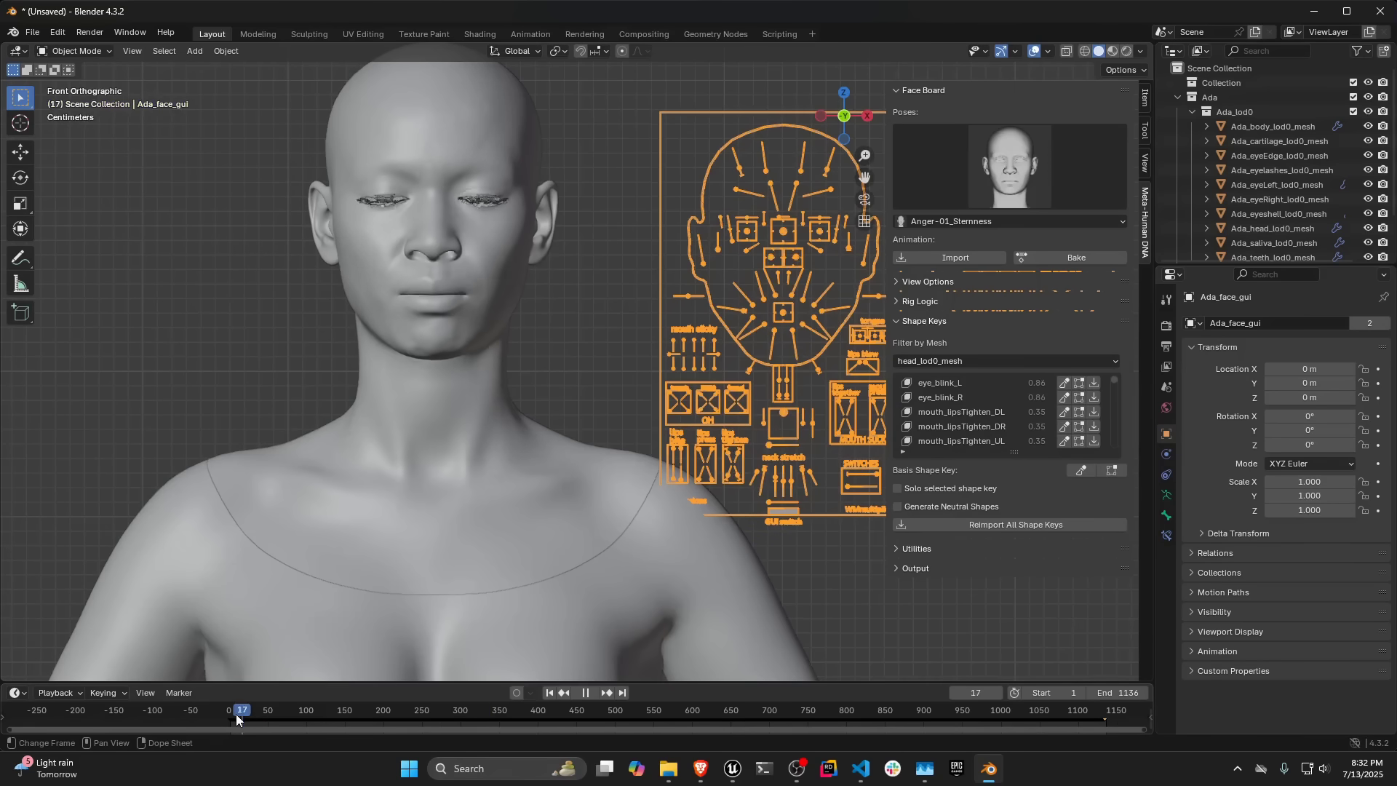
{"action": "key", "text": "space"}
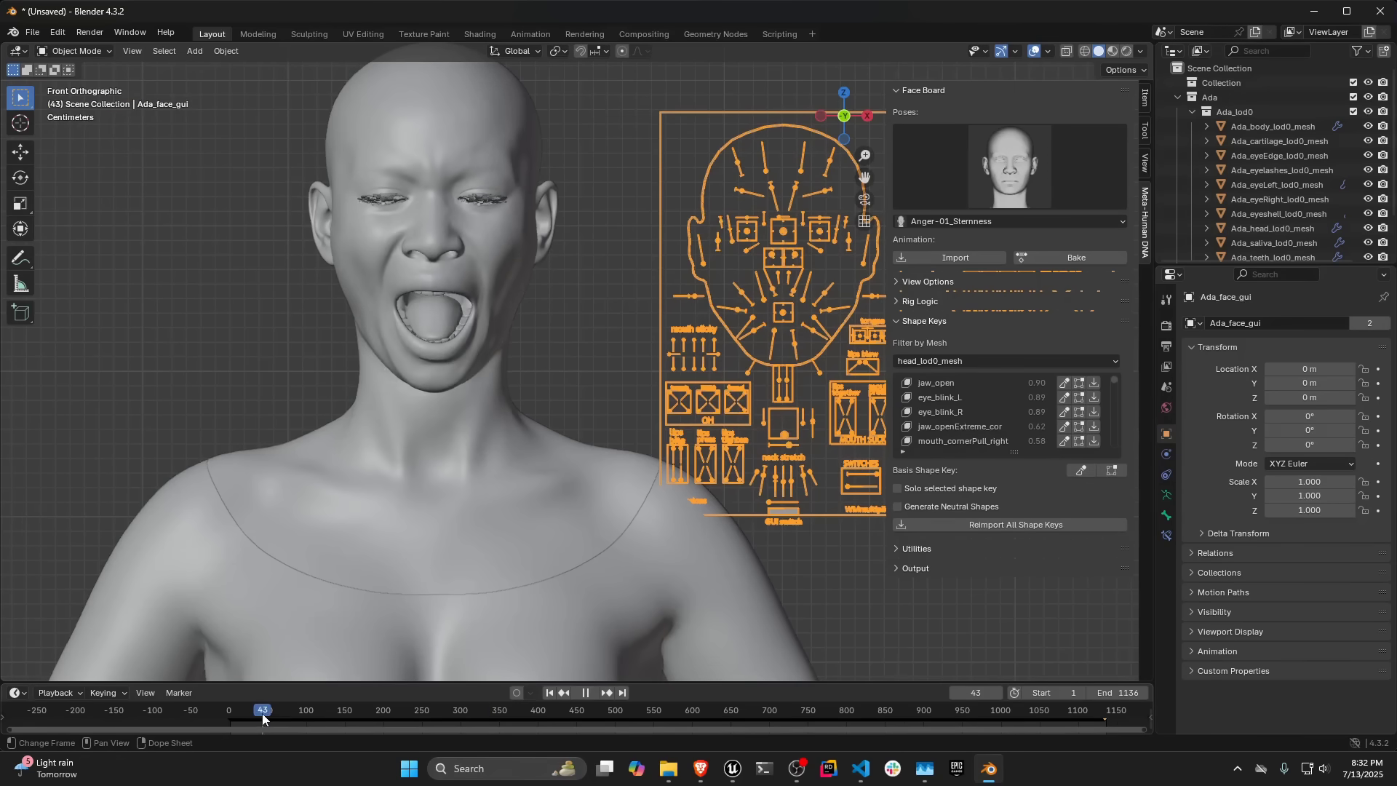
{"action": "key", "text": "space"}
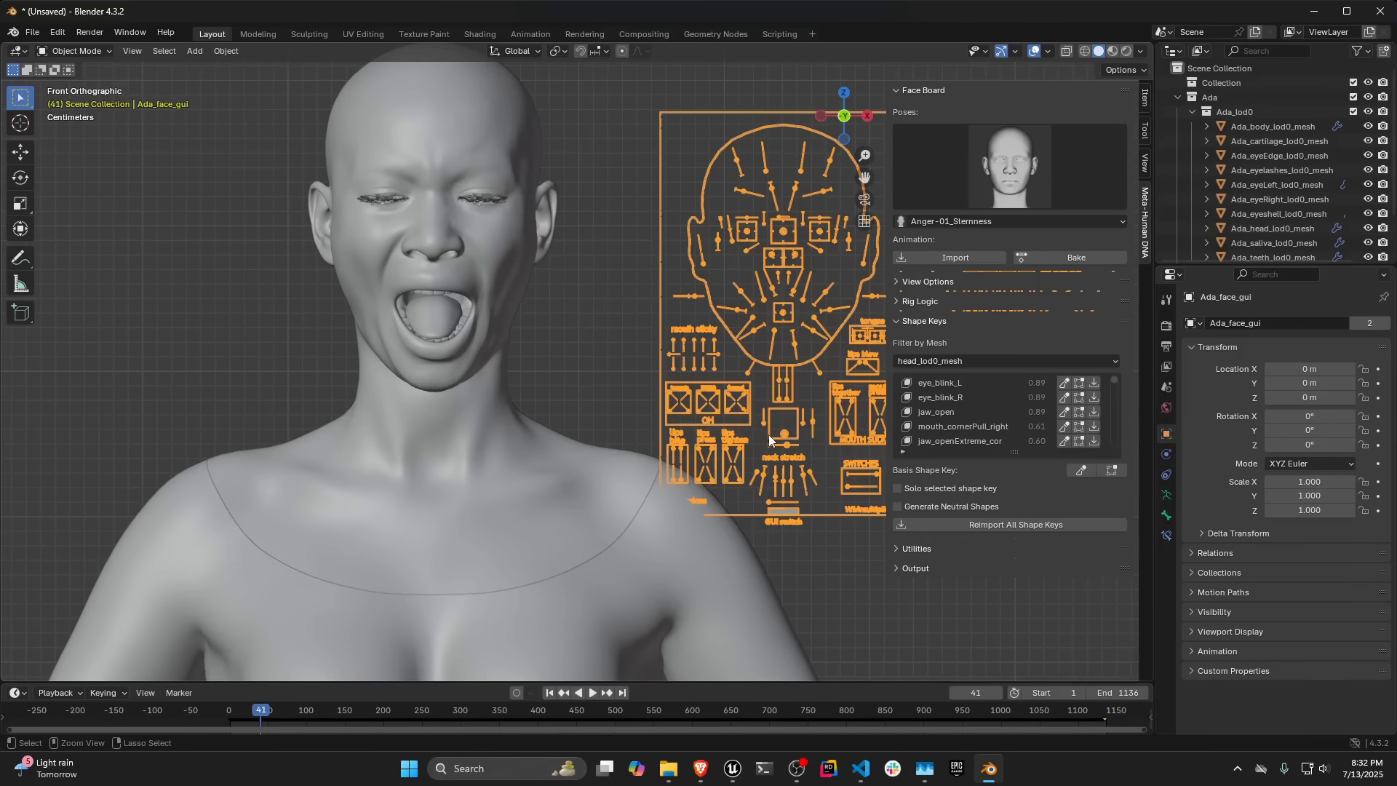
Enter Pose Mode on the face board and clear the location of its controls to return the face to neutral.
{"action": "key", "text": "ctrl+Tab"}
{"action": "left_click_drag", "start_coordinate": [793, 439], "coordinate": [782, 424]}
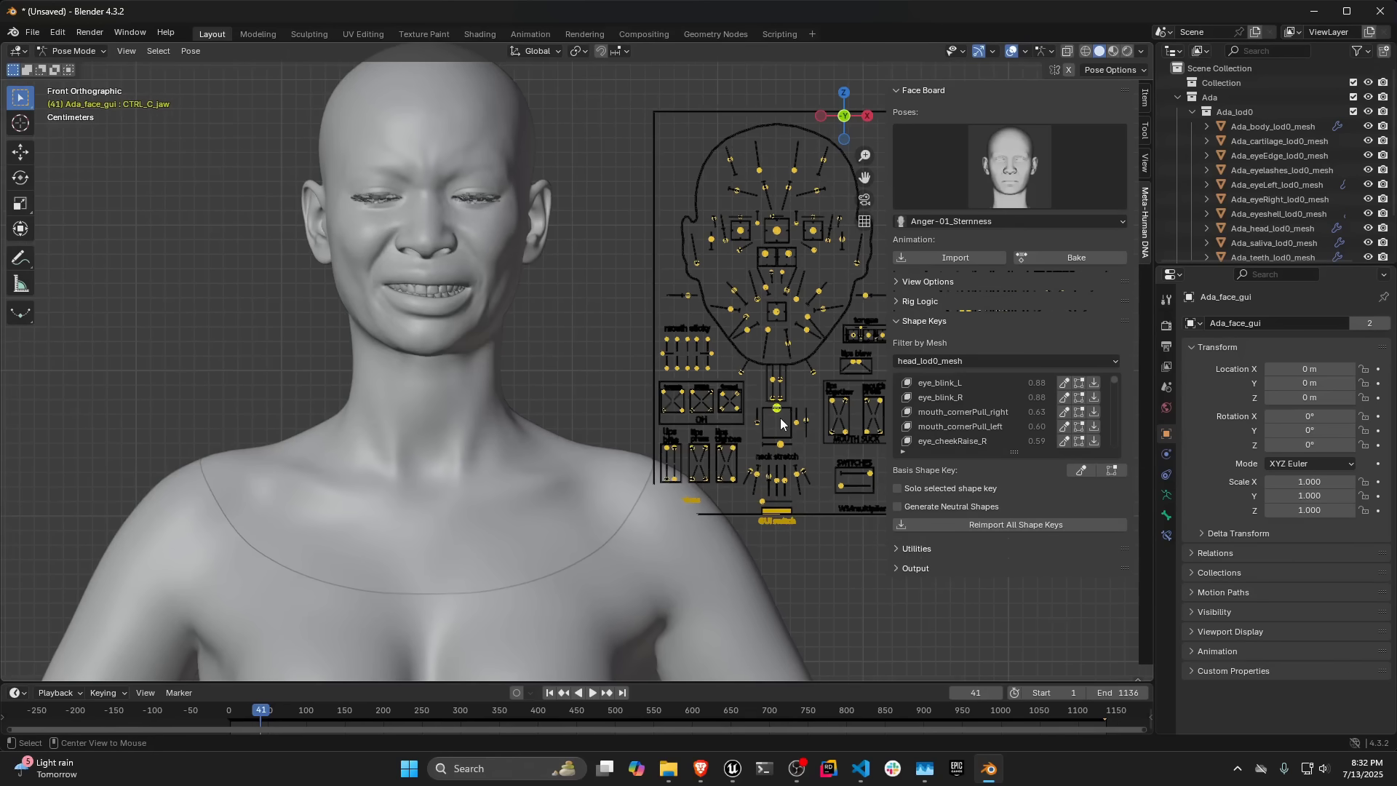
{"action": "key", "text": "alt+g"}
{"action": "middle_click_drag", "start_coordinate": [781, 420], "coordinate": [748, 427], "text": "shift"}
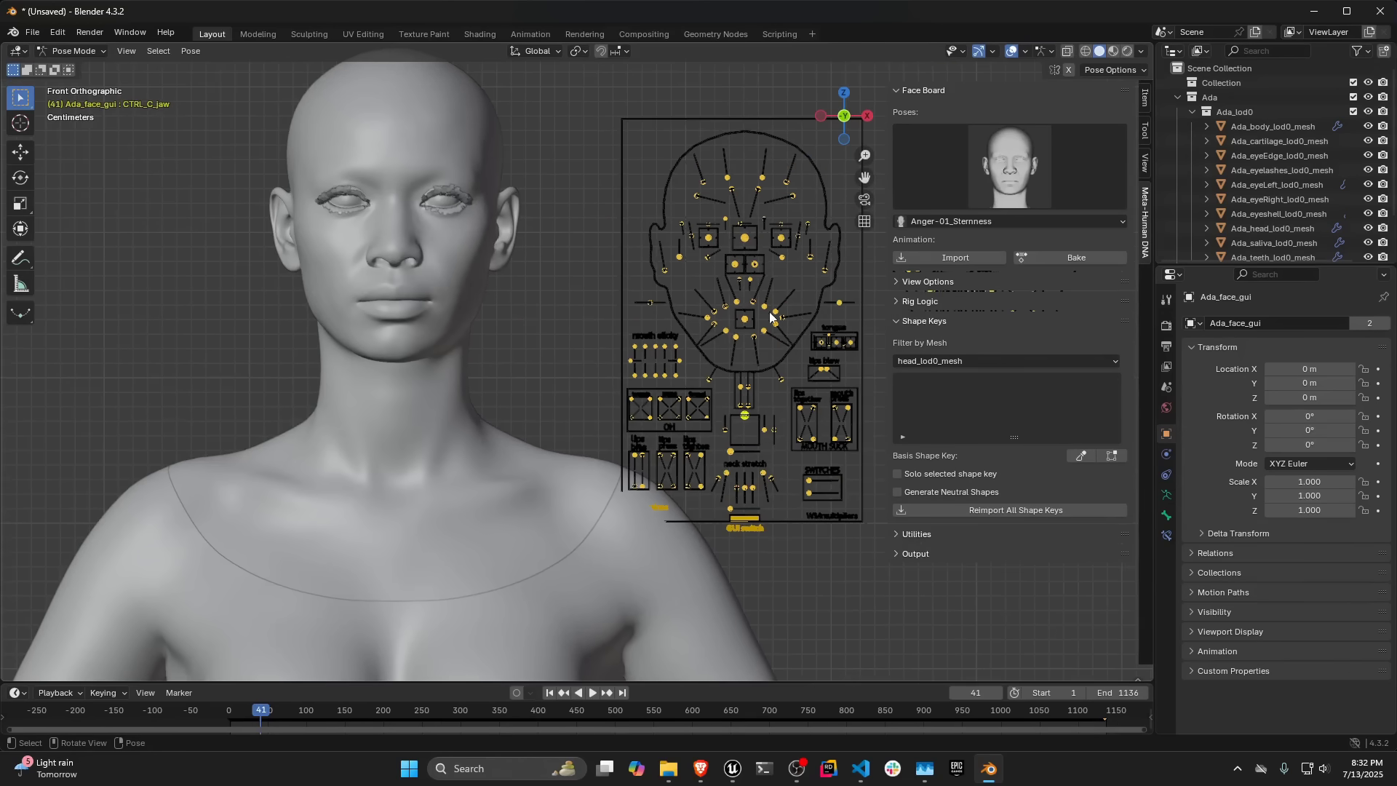
{"action": "middle_click_drag", "start_coordinate": [692, 270], "coordinate": [704, 262], "text": "shift"}
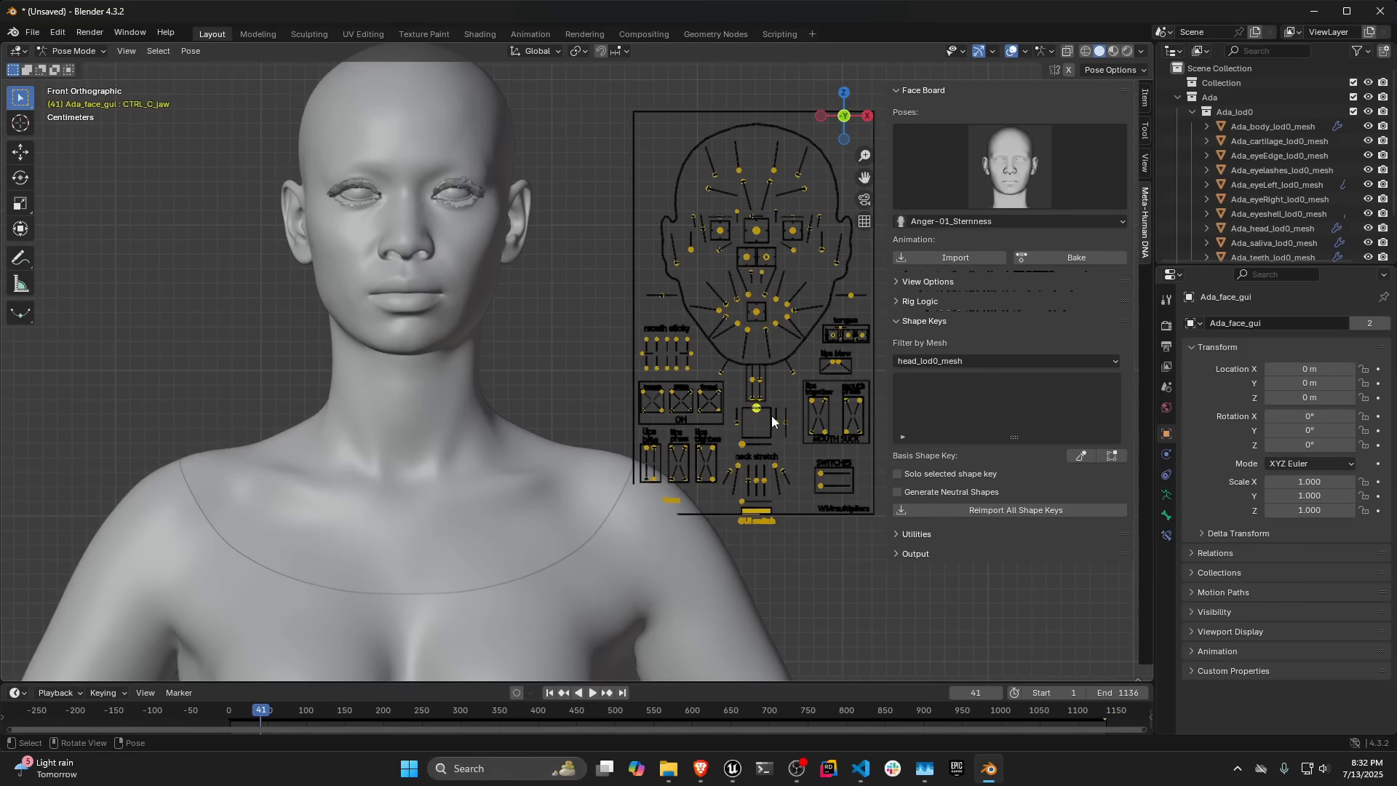
Move the CTRL_C_jaw control down along the Z axis until jaw_open reaches 1.00.
{"action": "left_click_drag", "start_coordinate": [771, 421], "coordinate": [770, 413]}
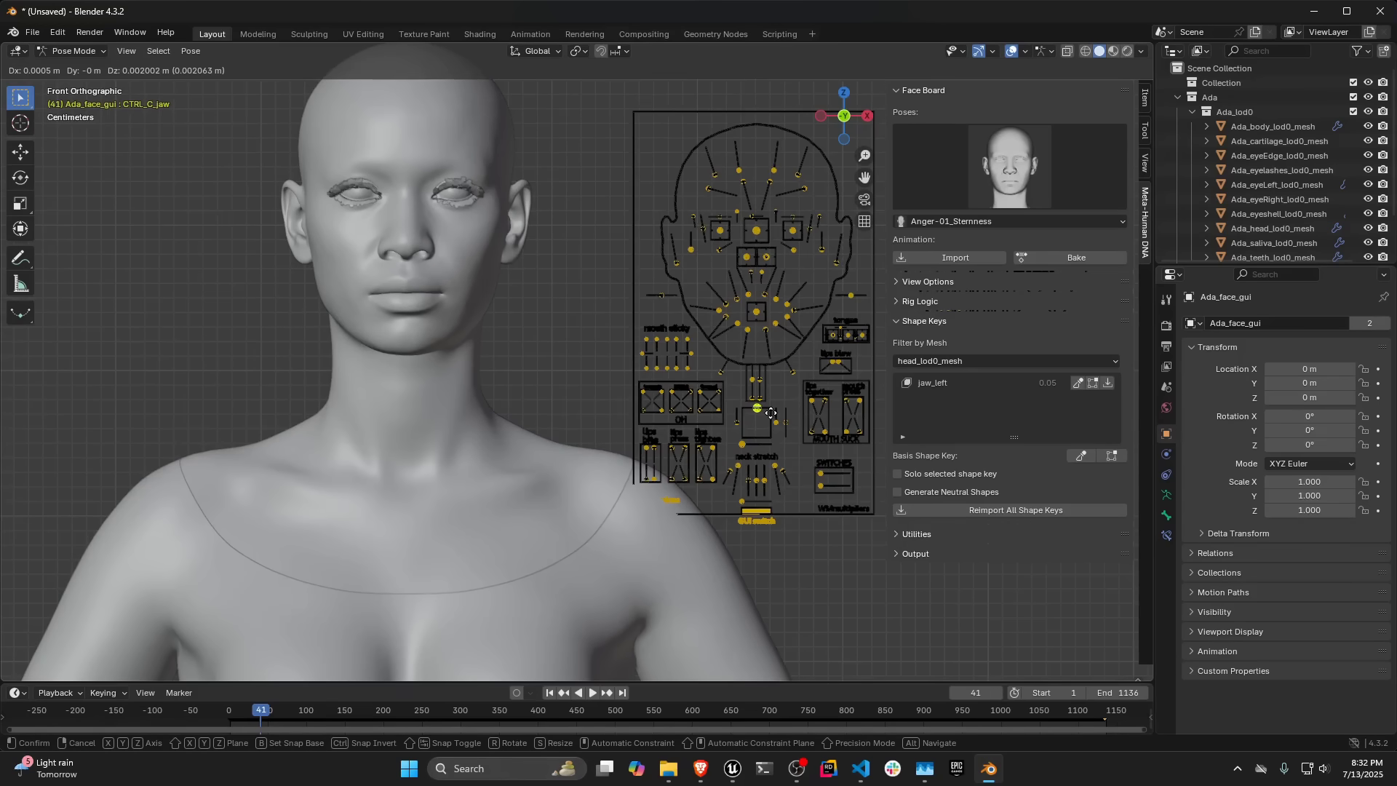
{"action": "key", "text": "z"}
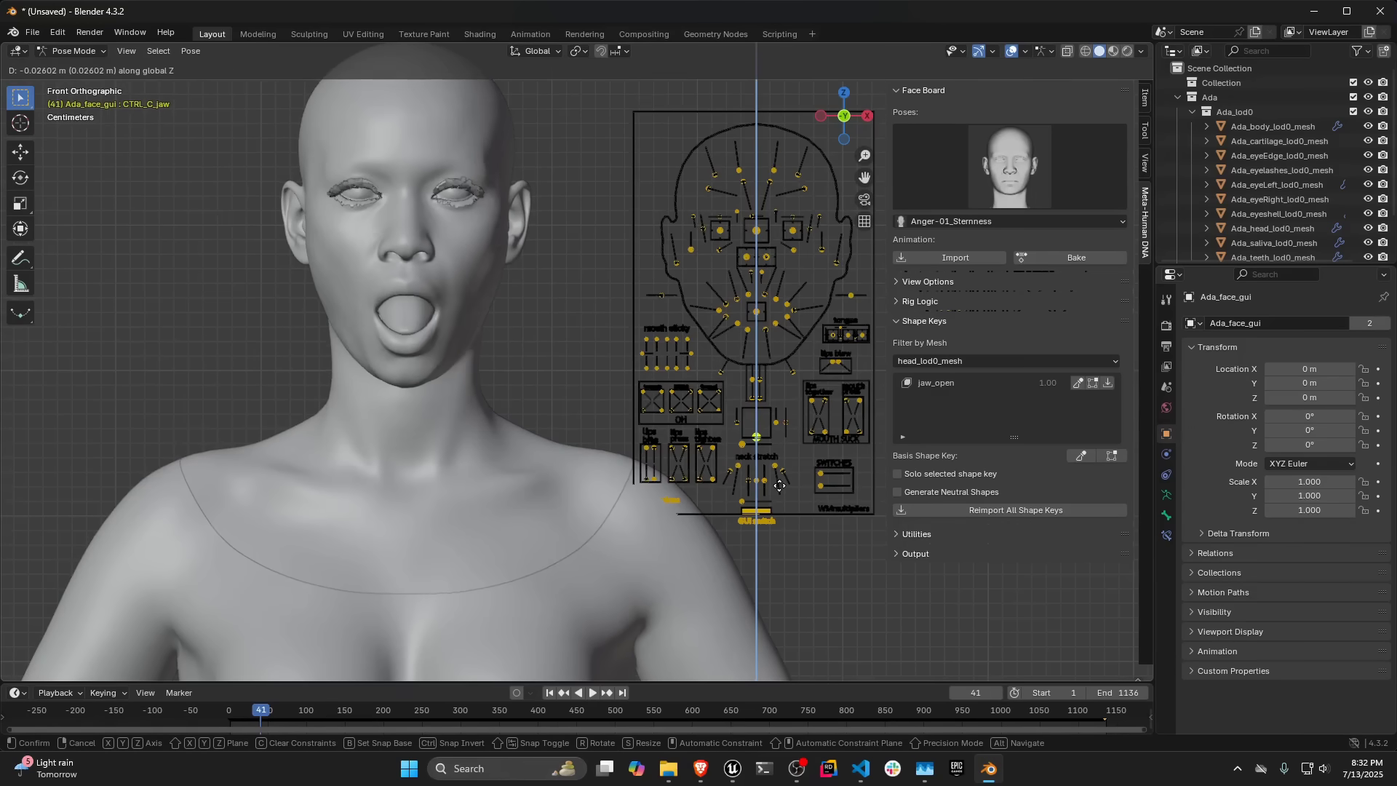
{"action": "left_click", "coordinate": [772, 453]}
{"action": "middle_click_drag", "start_coordinate": [808, 423], "coordinate": [811, 422], "text": "shift"}
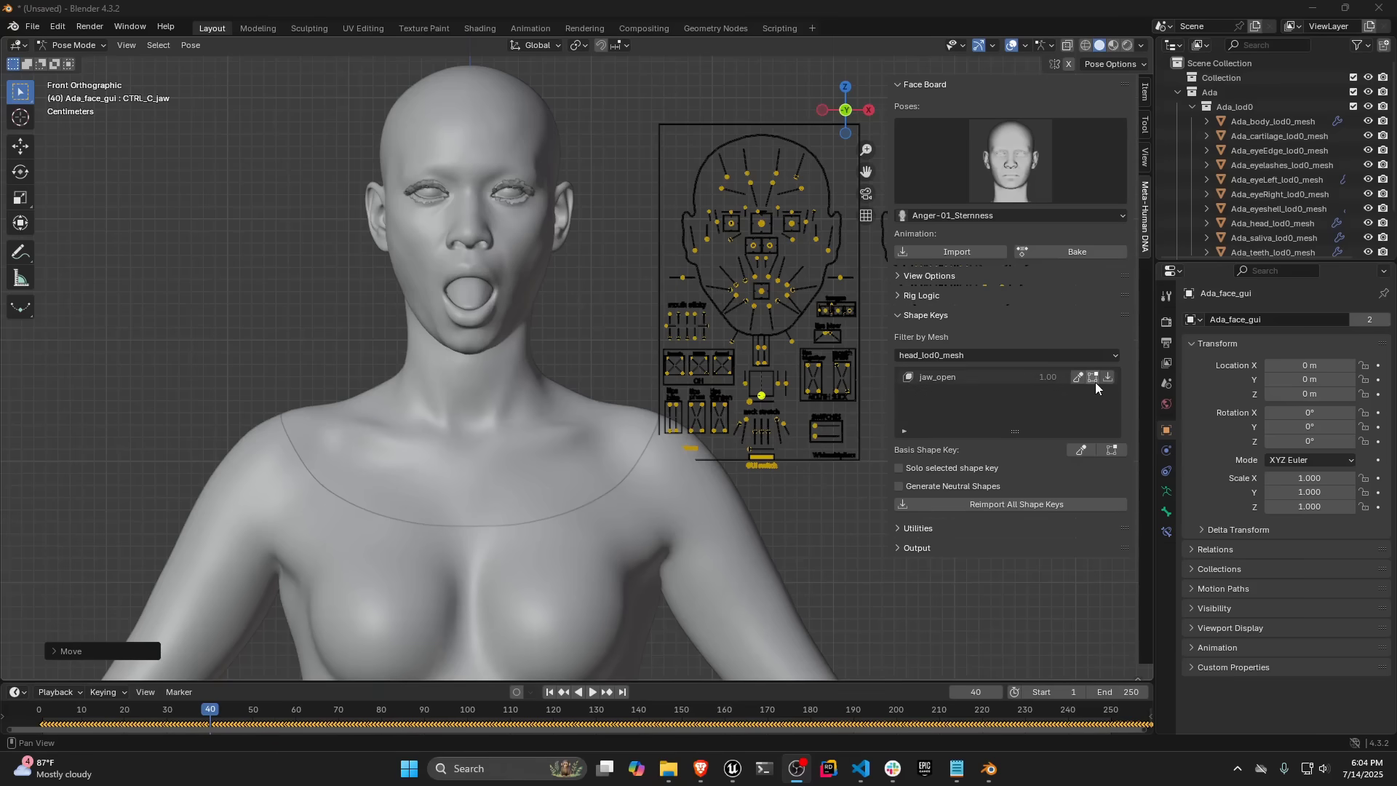
Sculpt the jaw_open shape key, bulging the chin with the Inflate/Deflate brush at a 96 px radius and 0.500 strength.
{"action": "left_click", "coordinate": [1078, 377]}
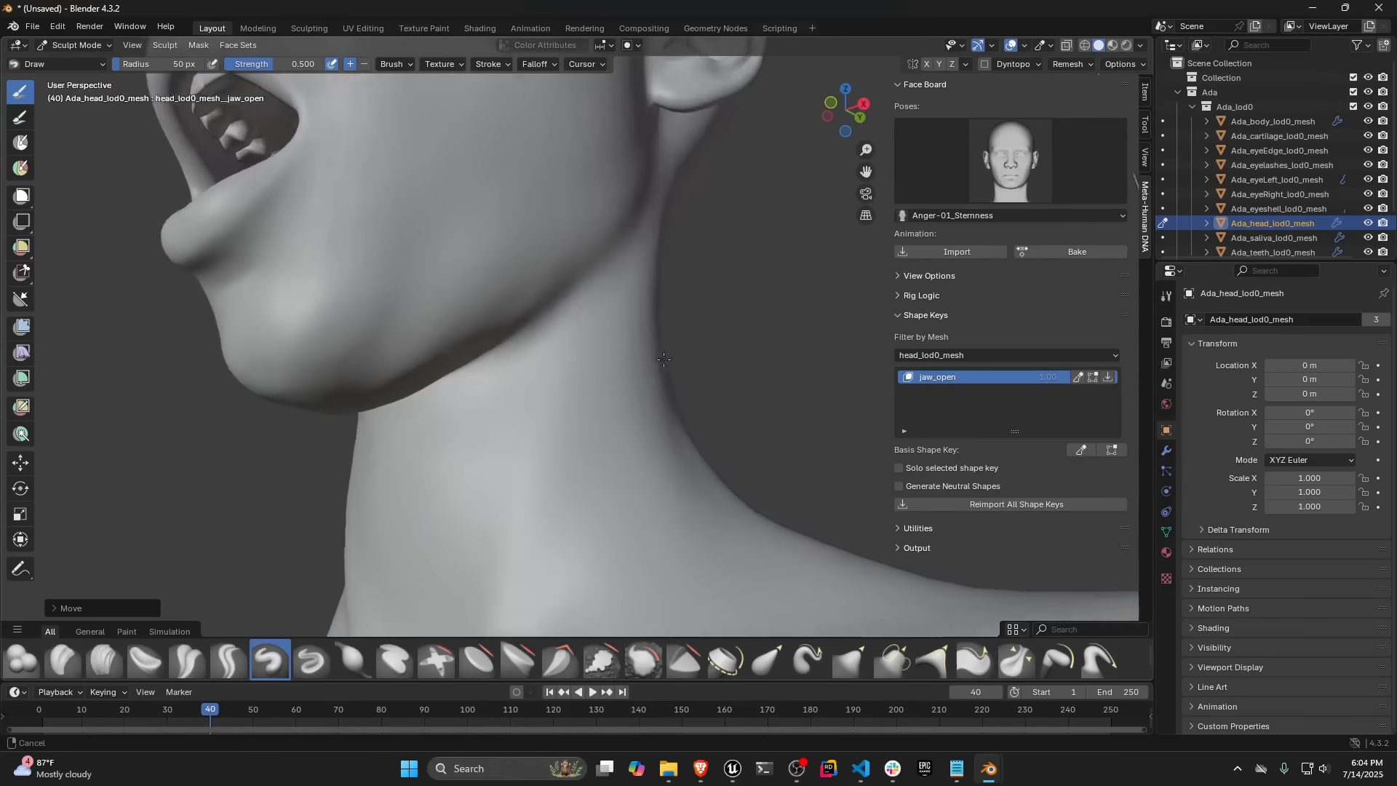
{"action": "scroll", "coordinate": [664, 359], "scroll_direction": "down", "scroll_amount": 3}
{"action": "mouse_move", "coordinate": [583, 363]}
{"action": "middle_mouse_down", "text": "shift"}
{"action": "mouse_move", "coordinate": [686, 366]}
{"action": "mouse_move", "coordinate": [608, 344]}
{"action": "mouse_move", "coordinate": [644, 312]}
{"action": "mouse_move", "coordinate": [668, 339]}
{"action": "mouse_move", "coordinate": [645, 384]}
{"action": "mouse_move", "coordinate": [623, 350]}
{"action": "mouse_move", "coordinate": [610, 372]}
{"action": "middle_mouse_up", "text": "shift"}
{"action": "key", "text": "i"}
{"action": "key", "text": "f"}
{"action": "left_click", "coordinate": [606, 353]}
{"action": "left_click_drag", "start_coordinate": [610, 375], "coordinate": [592, 393]}
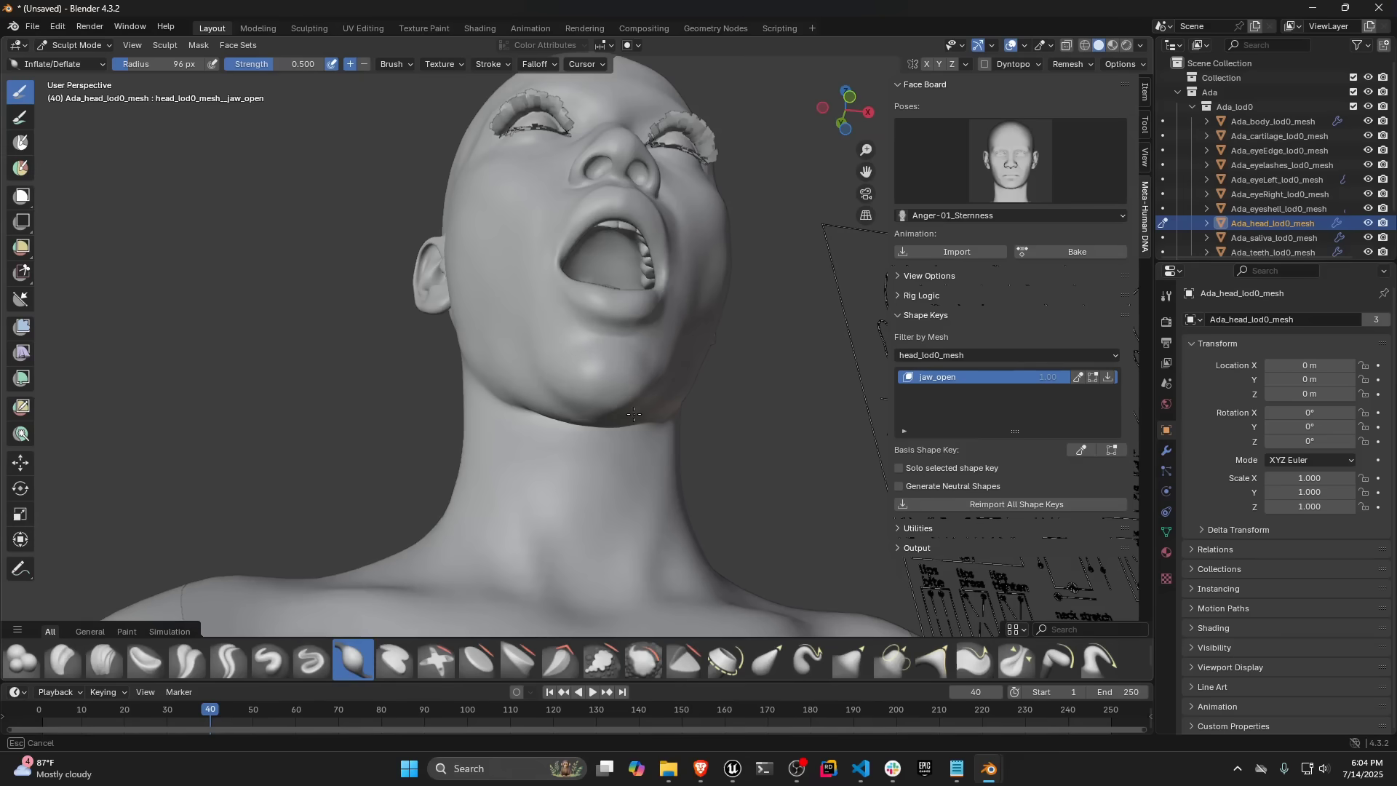
{"action": "middle_click_drag", "start_coordinate": [571, 373], "coordinate": [594, 375]}
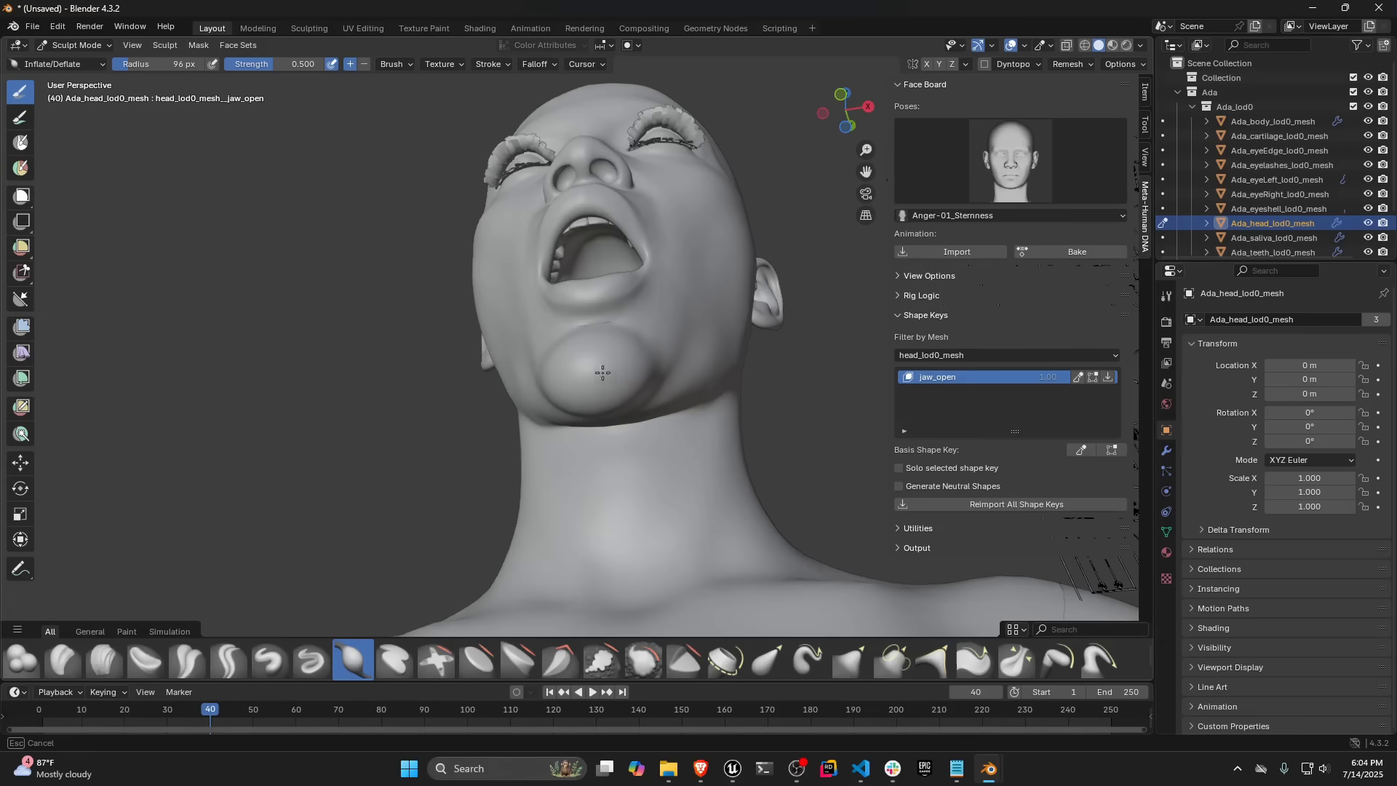
{"action": "mouse_move", "coordinate": [627, 383]}
{"action": "middle_mouse_down"}
{"action": "mouse_move", "coordinate": [605, 395]}
{"action": "mouse_move", "coordinate": [632, 388]}
{"action": "mouse_move", "coordinate": [621, 374]}
{"action": "middle_mouse_up"}
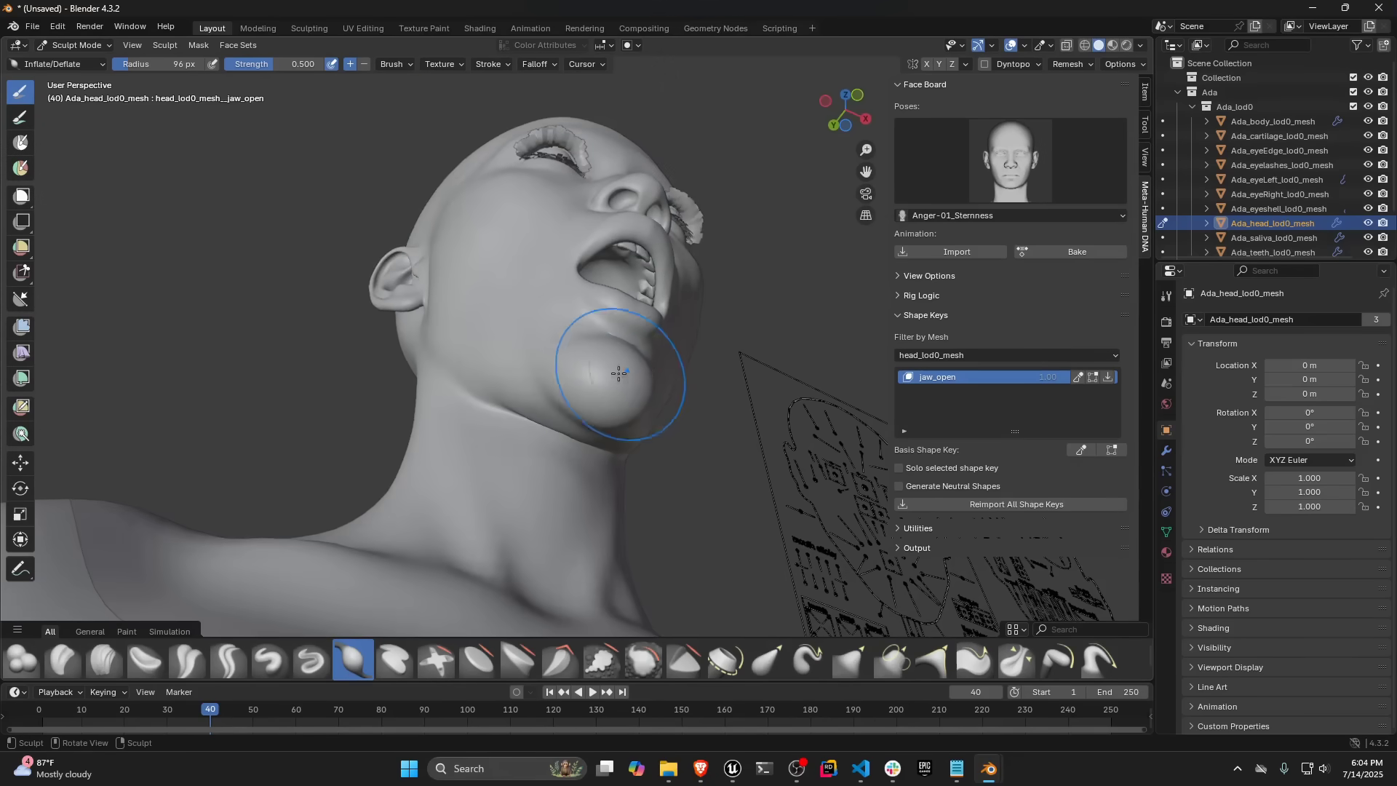
Smooth the crease between the lower lip and the inflated chin with the Smooth brush at 0.700 strength.
{"action": "scroll", "coordinate": [620, 374], "scroll_direction": "up", "scroll_amount": 5}
{"action": "middle_click_drag", "start_coordinate": [539, 437], "coordinate": [611, 408]}
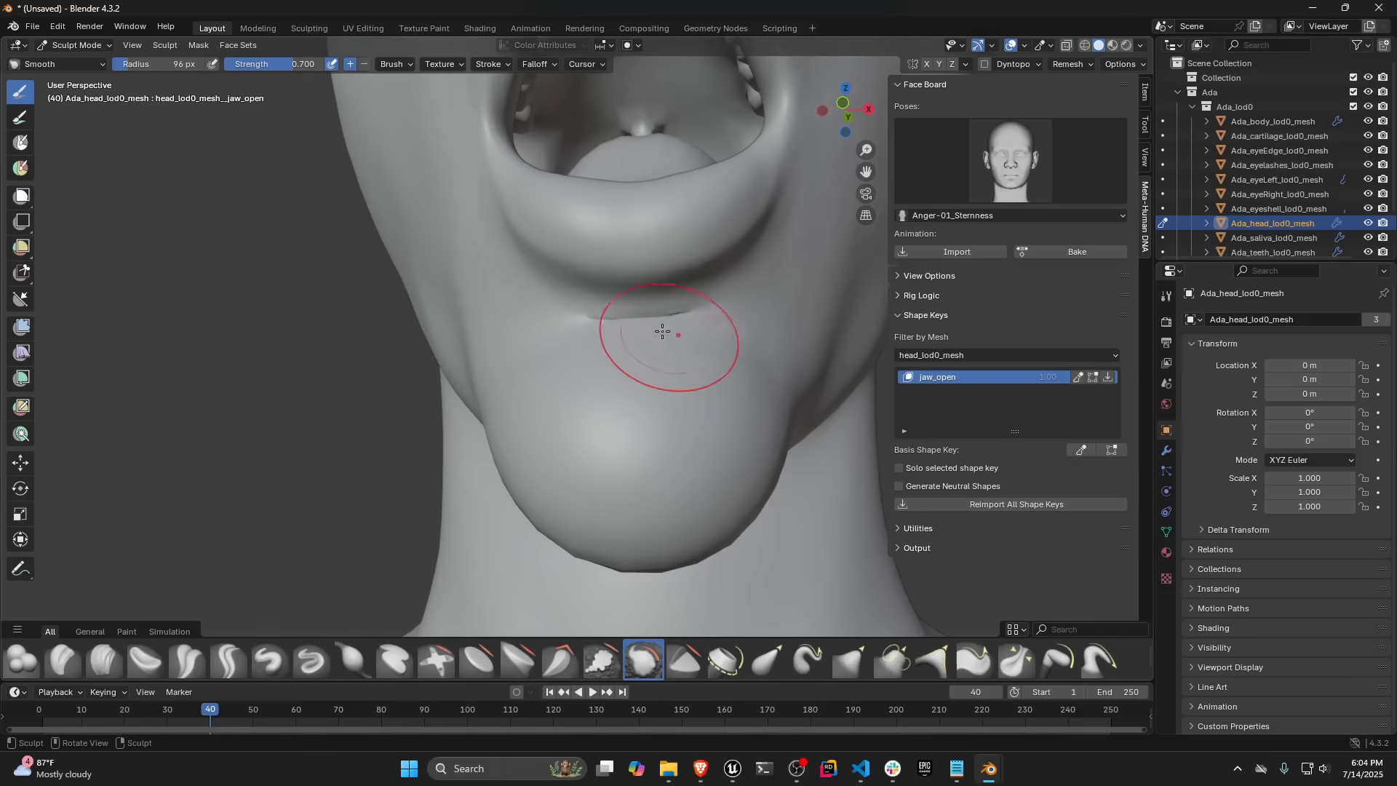
{"action": "key", "text": "shift+s"}
{"action": "left_click_drag", "start_coordinate": [689, 315], "coordinate": [658, 315]}
{"action": "scroll", "coordinate": [587, 318], "scroll_direction": "down", "scroll_amount": 5}
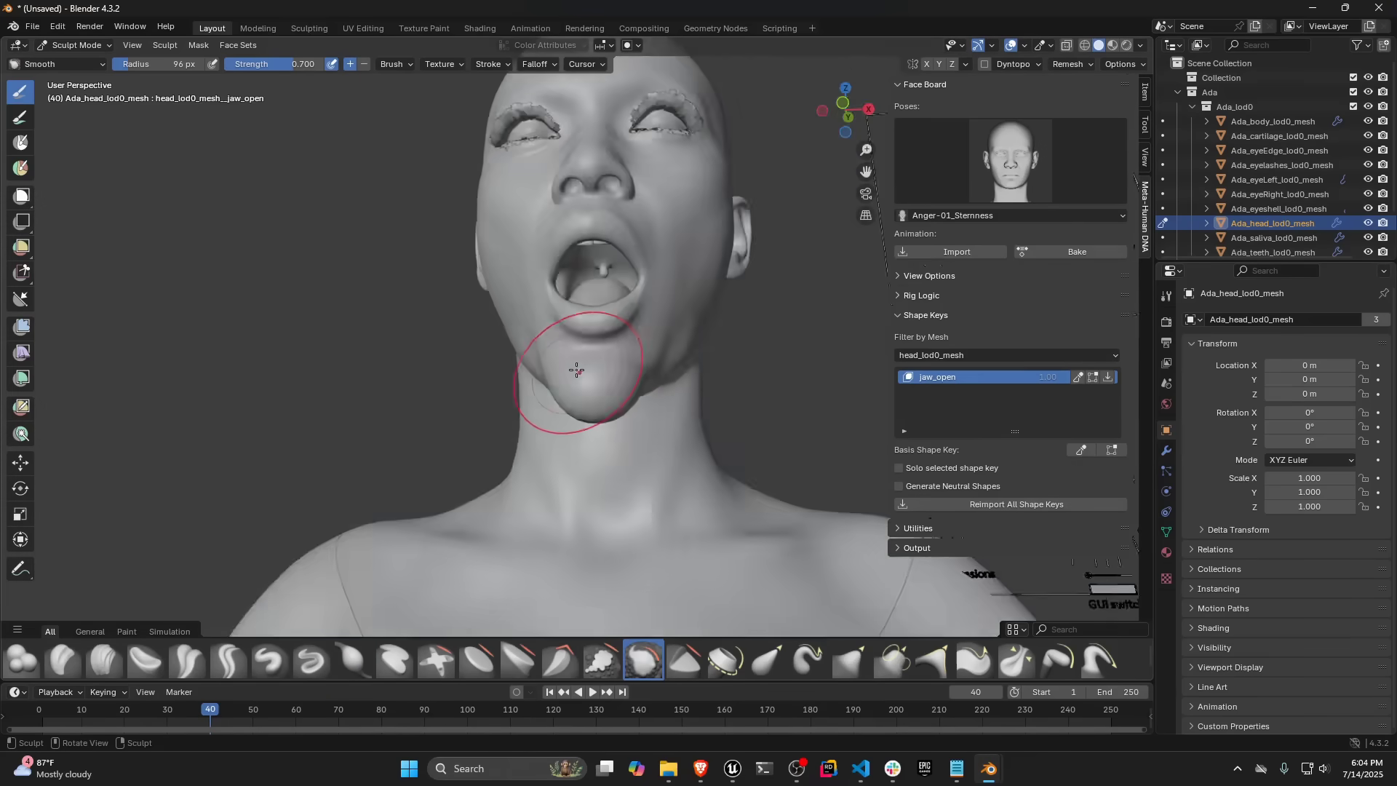
Scrub the animation to frame 114 to check how the sculpted chin deforms.
{"action": "mouse_move", "coordinate": [577, 391]}
{"action": "middle_mouse_down"}
{"action": "mouse_move", "coordinate": [545, 393]}
{"action": "mouse_move", "coordinate": [531, 421]}
{"action": "mouse_move", "coordinate": [489, 386]}
{"action": "mouse_move", "coordinate": [593, 380]}
{"action": "middle_mouse_up"}
{"action": "scroll", "coordinate": [561, 396], "scroll_direction": "down", "scroll_amount": 4}
{"action": "scroll", "coordinate": [647, 351], "scroll_direction": "down", "scroll_amount": 3}
{"action": "left_click_drag", "start_coordinate": [210, 711], "coordinate": [527, 694]}
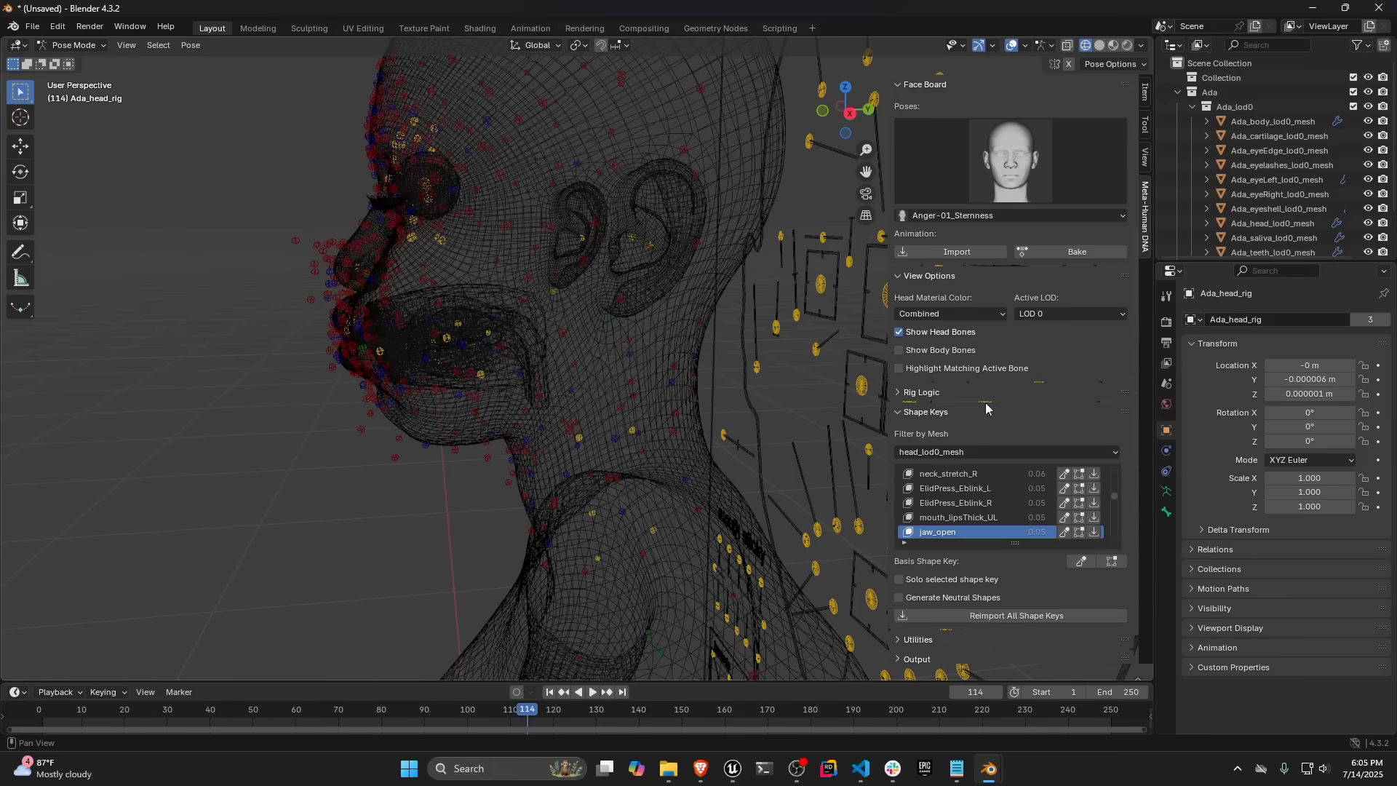
Isolate the Nose bone selection group of the head rig and try moving the selected bones.
{"action": "left_click", "coordinate": [956, 414]}
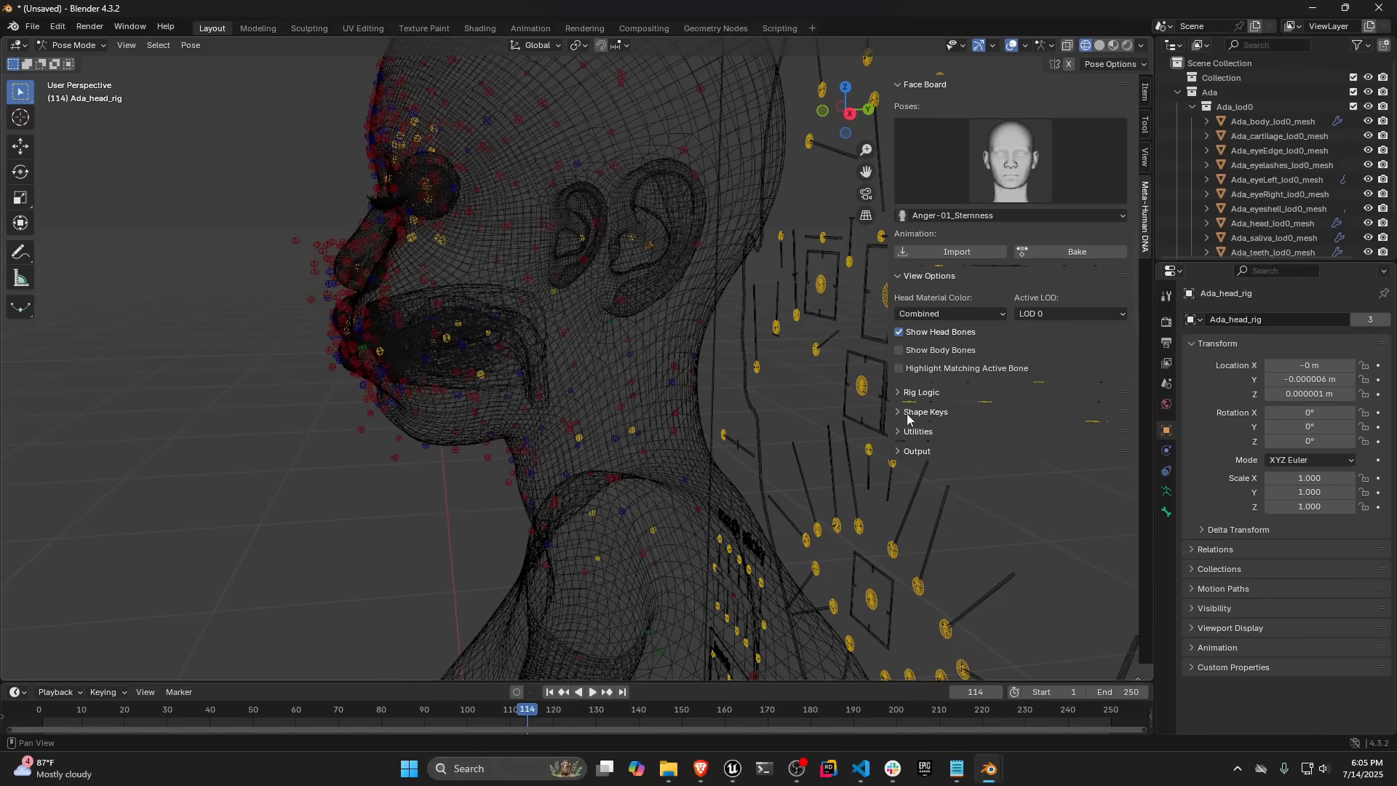
{"action": "middle_click_drag", "start_coordinate": [562, 373], "coordinate": [621, 358]}
{"action": "left_click", "coordinate": [924, 432]}
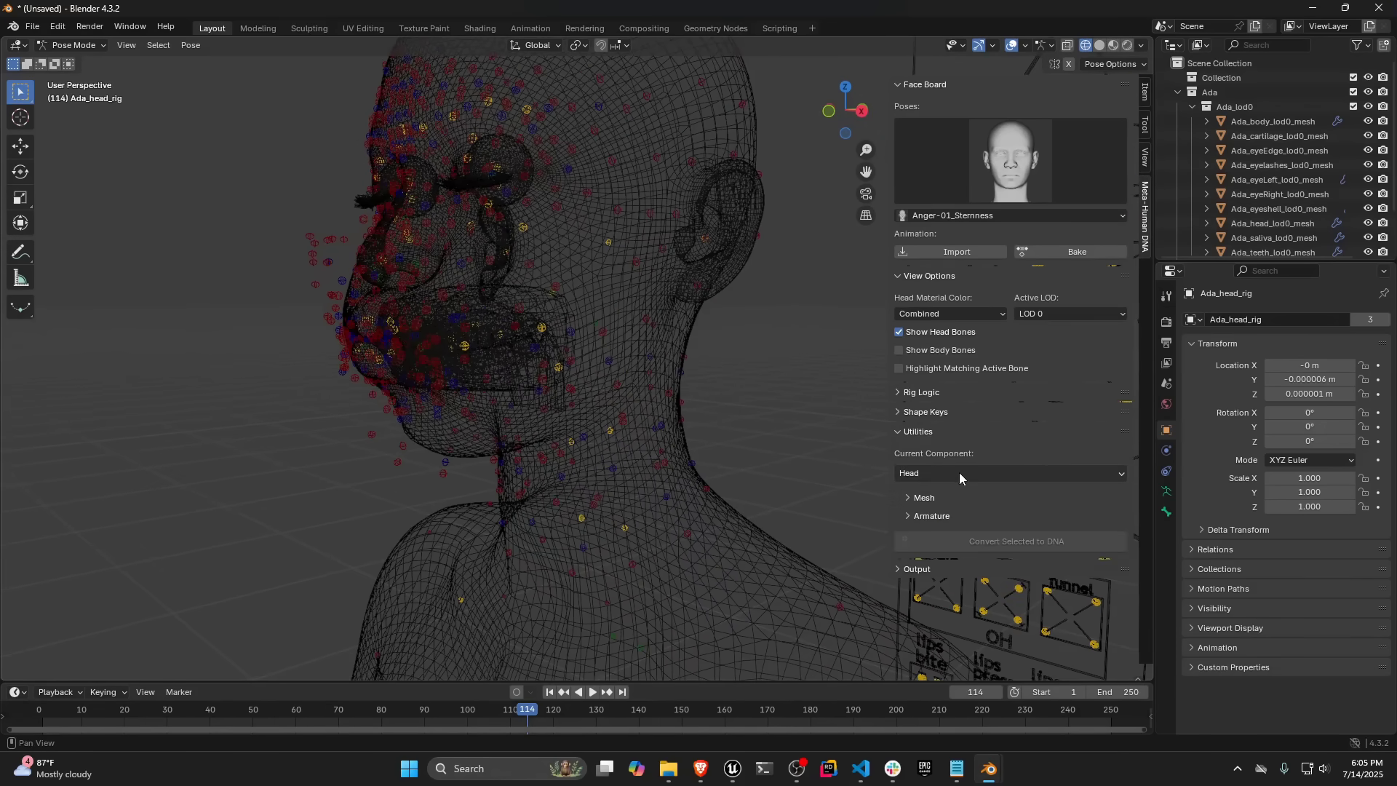
{"action": "left_click", "coordinate": [935, 515]}
{"action": "left_click", "coordinate": [1056, 599]}
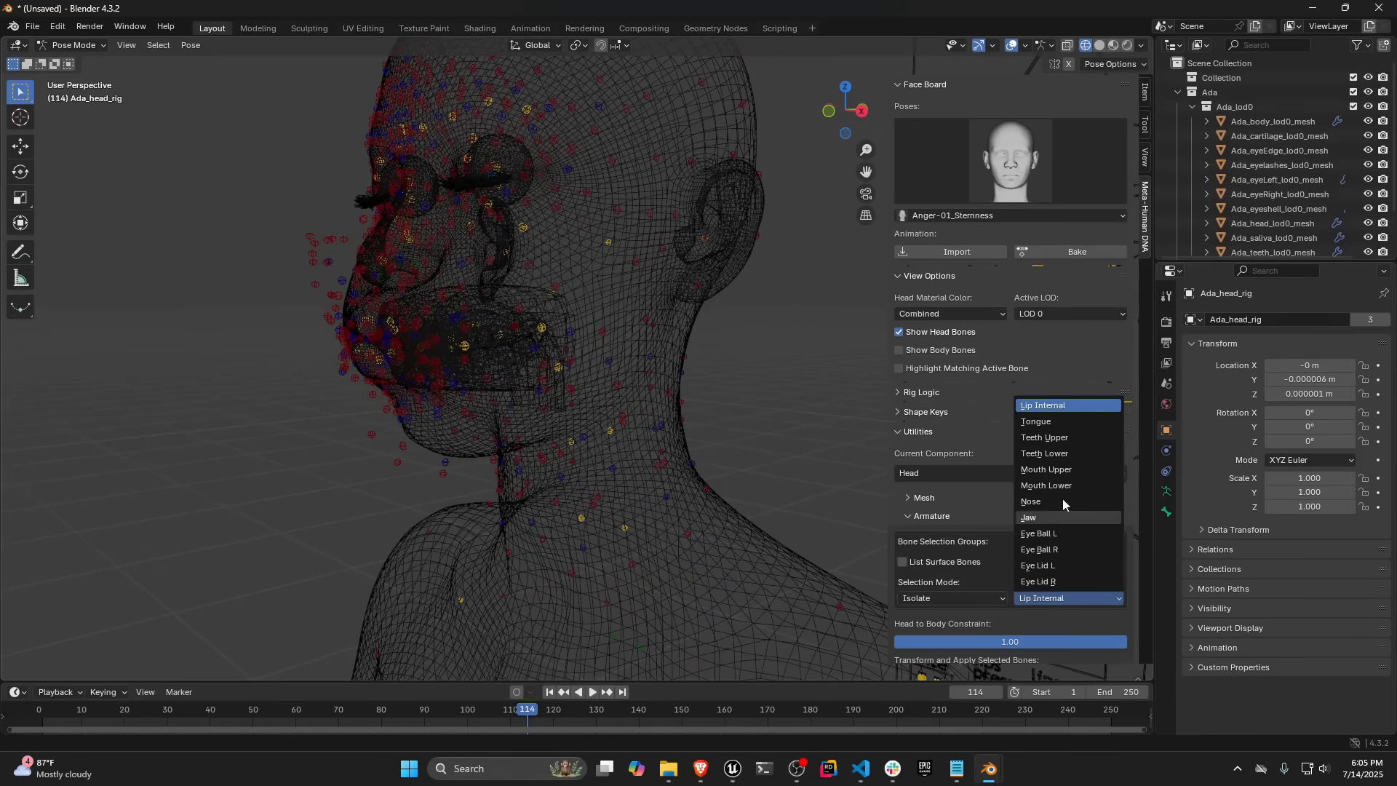
{"action": "left_click", "coordinate": [1064, 498]}
{"action": "middle_click_drag", "start_coordinate": [604, 420], "coordinate": [696, 449]}
{"action": "key", "text": "g"}
{"action": "right_click", "coordinate": [674, 413]}
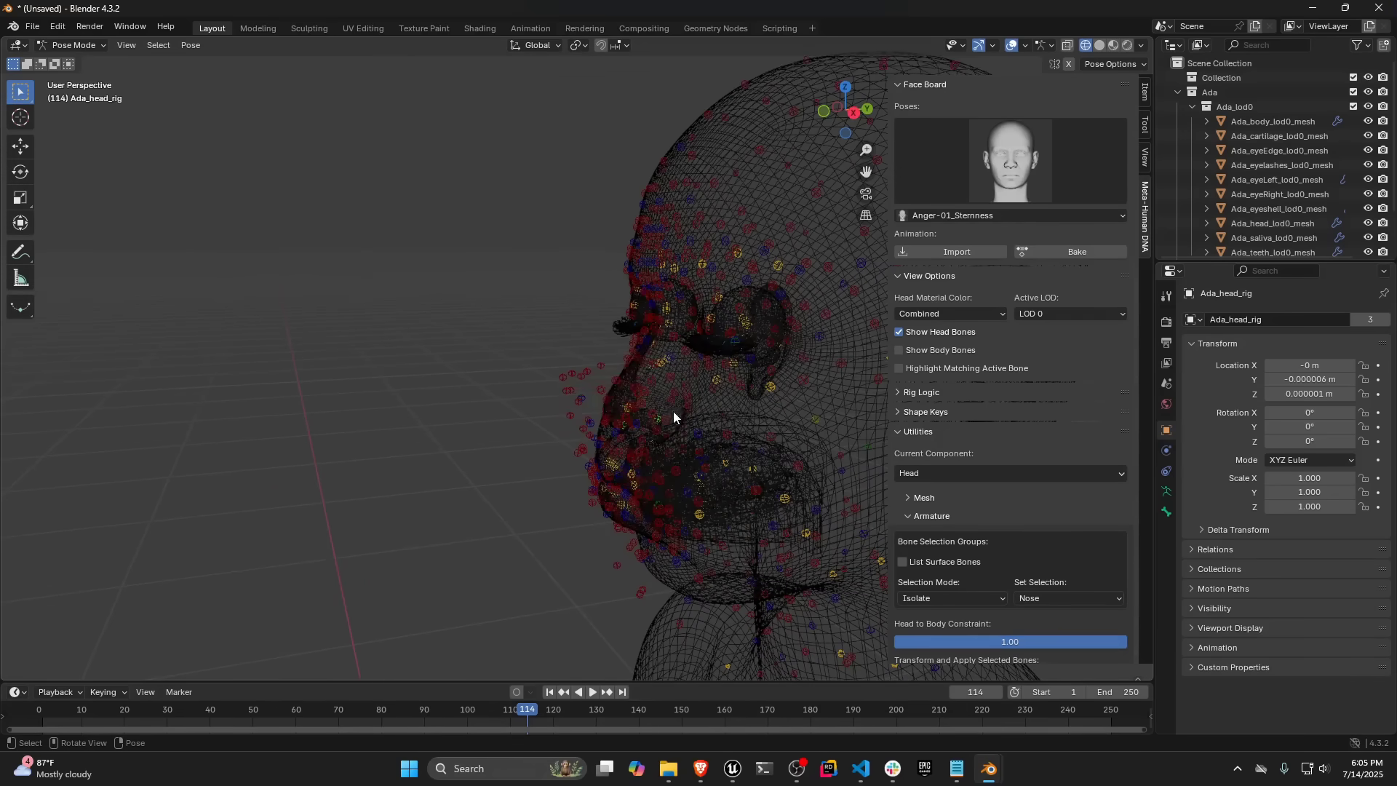
Scrub the animation through frames 807 and 881 to examine how the bones and mesh around the nose deform.
{"action": "scroll", "coordinate": [730, 434], "scroll_direction": "down", "scroll_amount": 2}
{"action": "scroll", "coordinate": [731, 434], "scroll_direction": "up", "scroll_amount": 6}
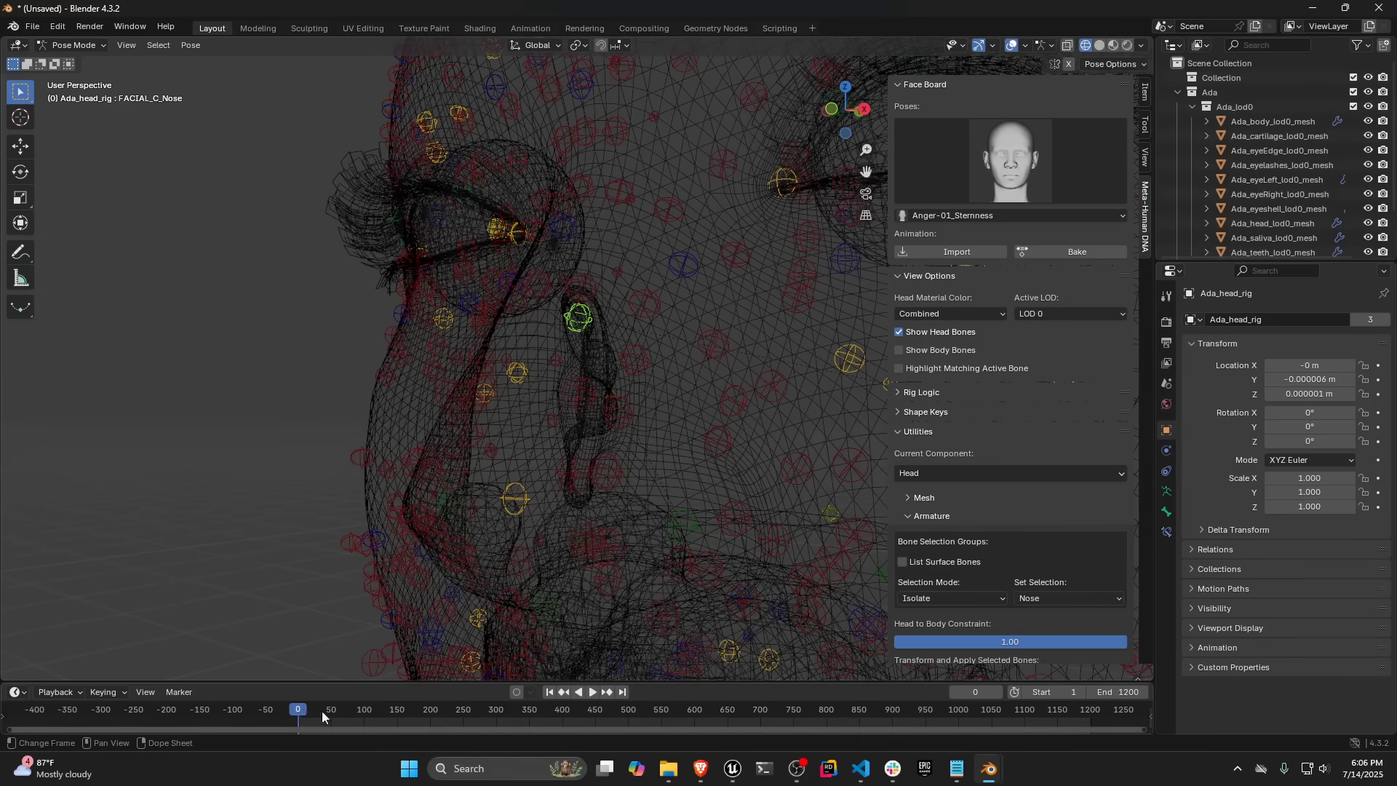
{"action": "left_click_drag", "start_coordinate": [322, 712], "coordinate": [830, 709]}
{"action": "middle_click_drag", "start_coordinate": [554, 439], "coordinate": [605, 421]}
{"action": "key", "text": "z"}
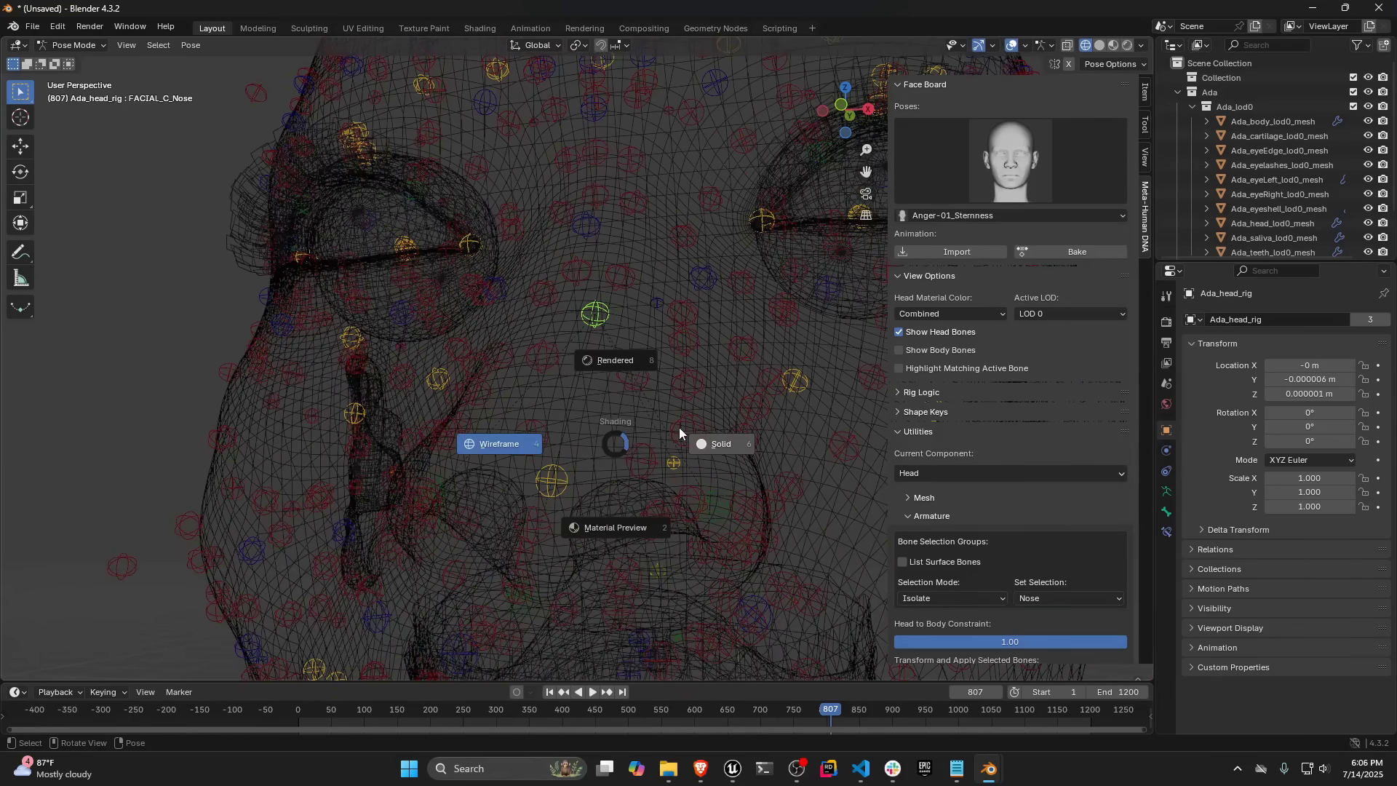
{"action": "left_click", "coordinate": [679, 427]}
{"action": "left_click", "coordinate": [784, 710]}
{"action": "key", "text": "space"}
{"action": "left_click_drag", "start_coordinate": [782, 705], "coordinate": [819, 692]}
{"action": "middle_click_drag", "start_coordinate": [650, 513], "coordinate": [610, 518]}
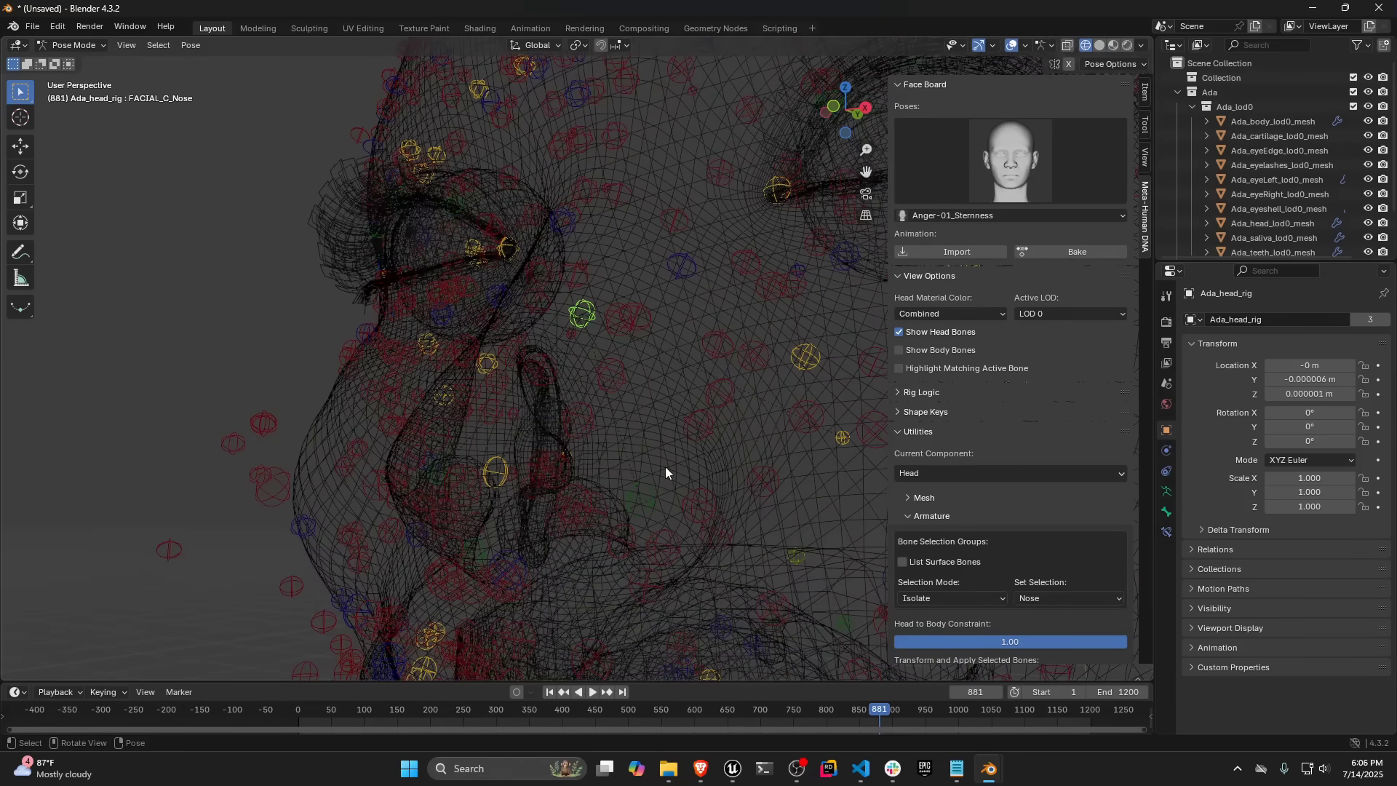
{"action": "middle_click_drag", "start_coordinate": [666, 468], "coordinate": [542, 458], "text": "alt"}
Move the FACIAL_C_Nose bone of the head rig in Edit Mode, far back and up from the nose bridge toward the temple.
{"action": "left_click", "coordinate": [49, 46]}
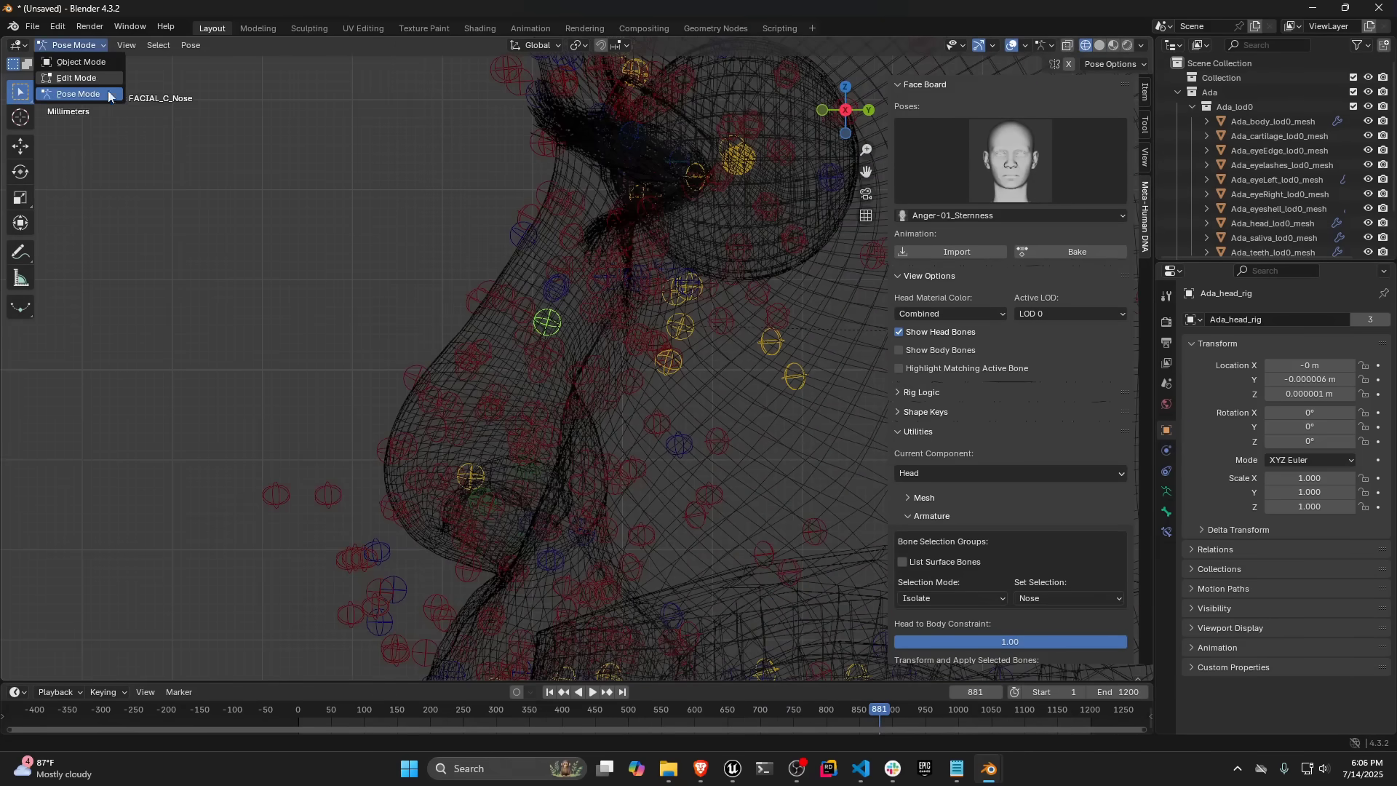
{"action": "left_click", "coordinate": [99, 79]}
{"action": "middle_click_drag", "start_coordinate": [664, 291], "coordinate": [514, 352], "text": "shift"}
{"action": "scroll", "coordinate": [528, 351], "scroll_direction": "down", "scroll_amount": 2}
{"action": "middle_click_drag", "start_coordinate": [663, 281], "coordinate": [393, 356], "text": "shift"}
{"action": "scroll", "coordinate": [520, 318], "scroll_direction": "down", "scroll_amount": 3}
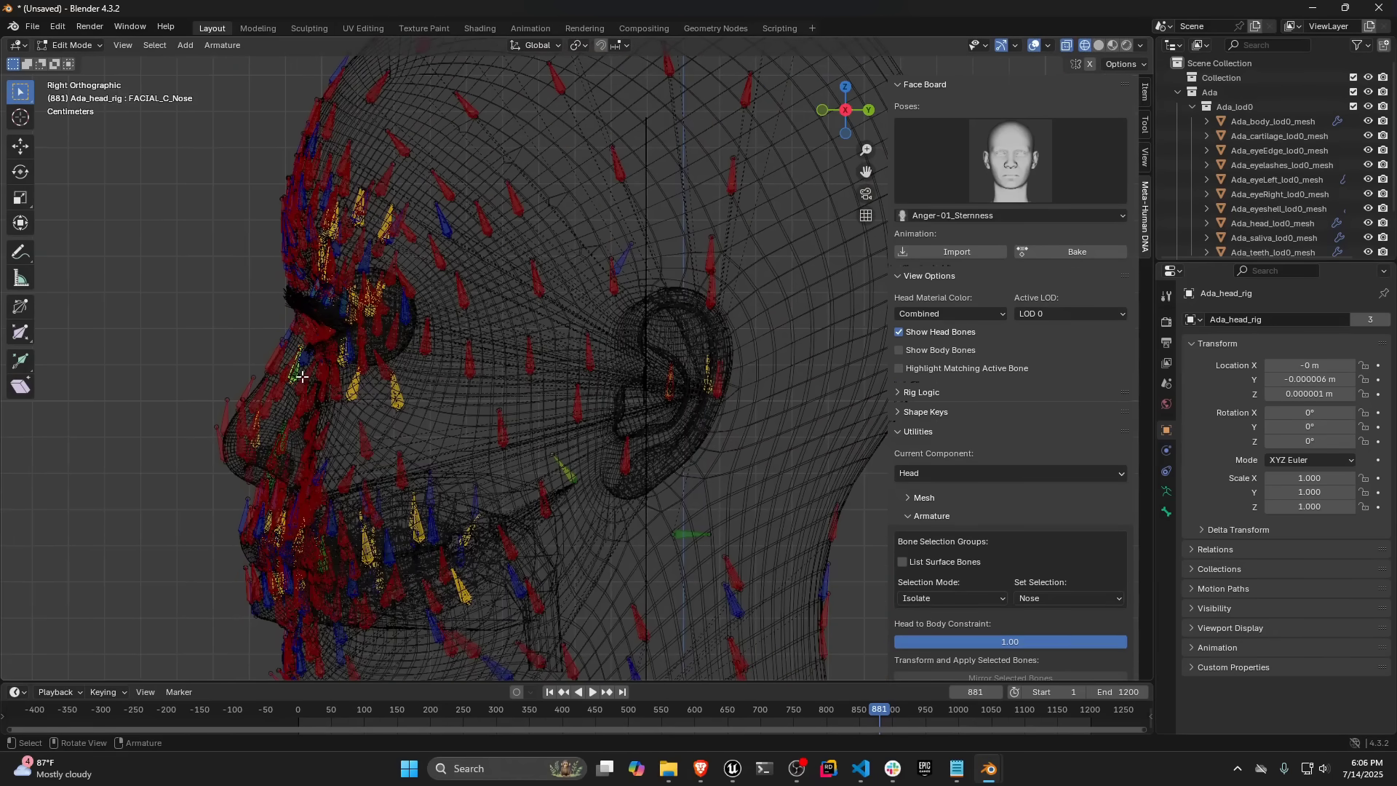
{"action": "key", "text": "g"}
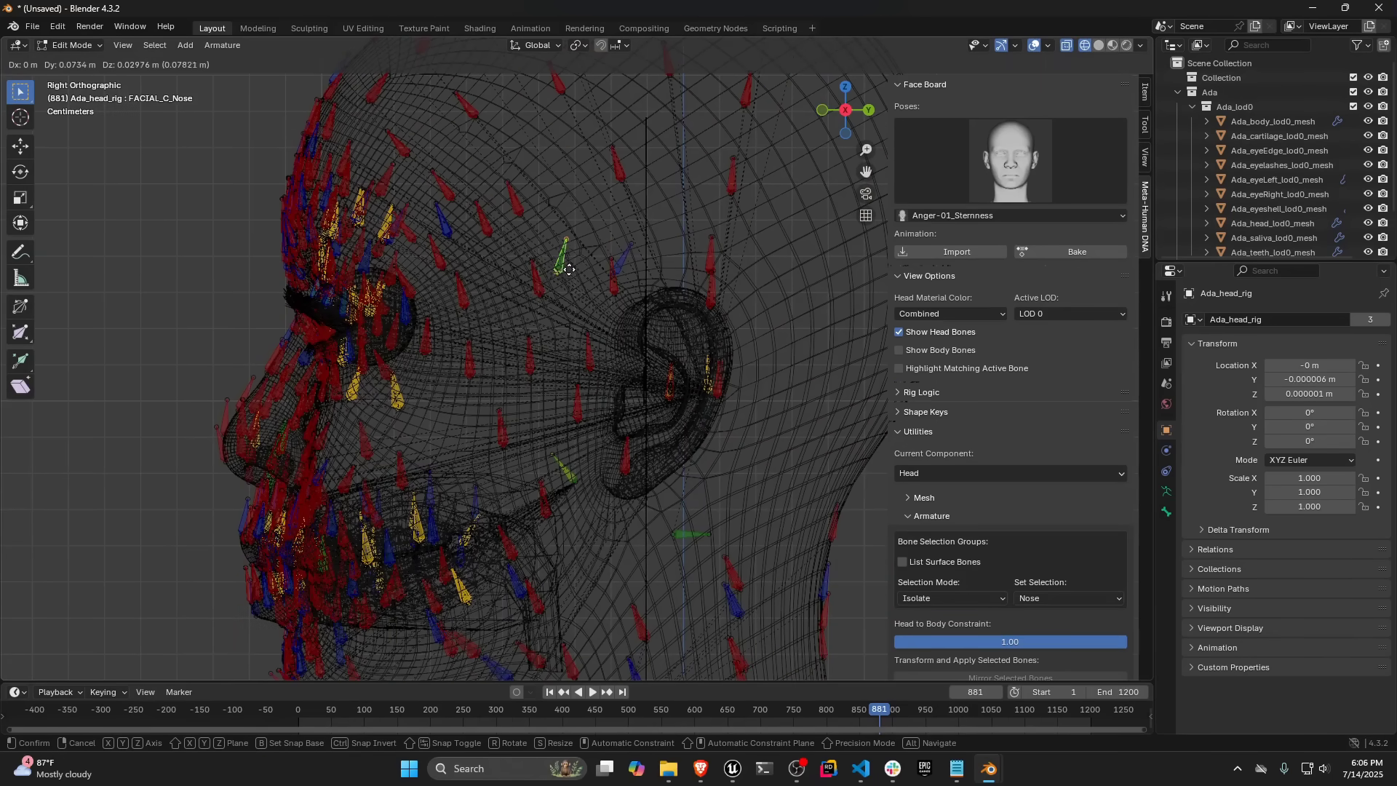
{"action": "left_click", "coordinate": [574, 251]}
{"action": "middle_click_drag", "start_coordinate": [419, 362], "coordinate": [525, 356]}
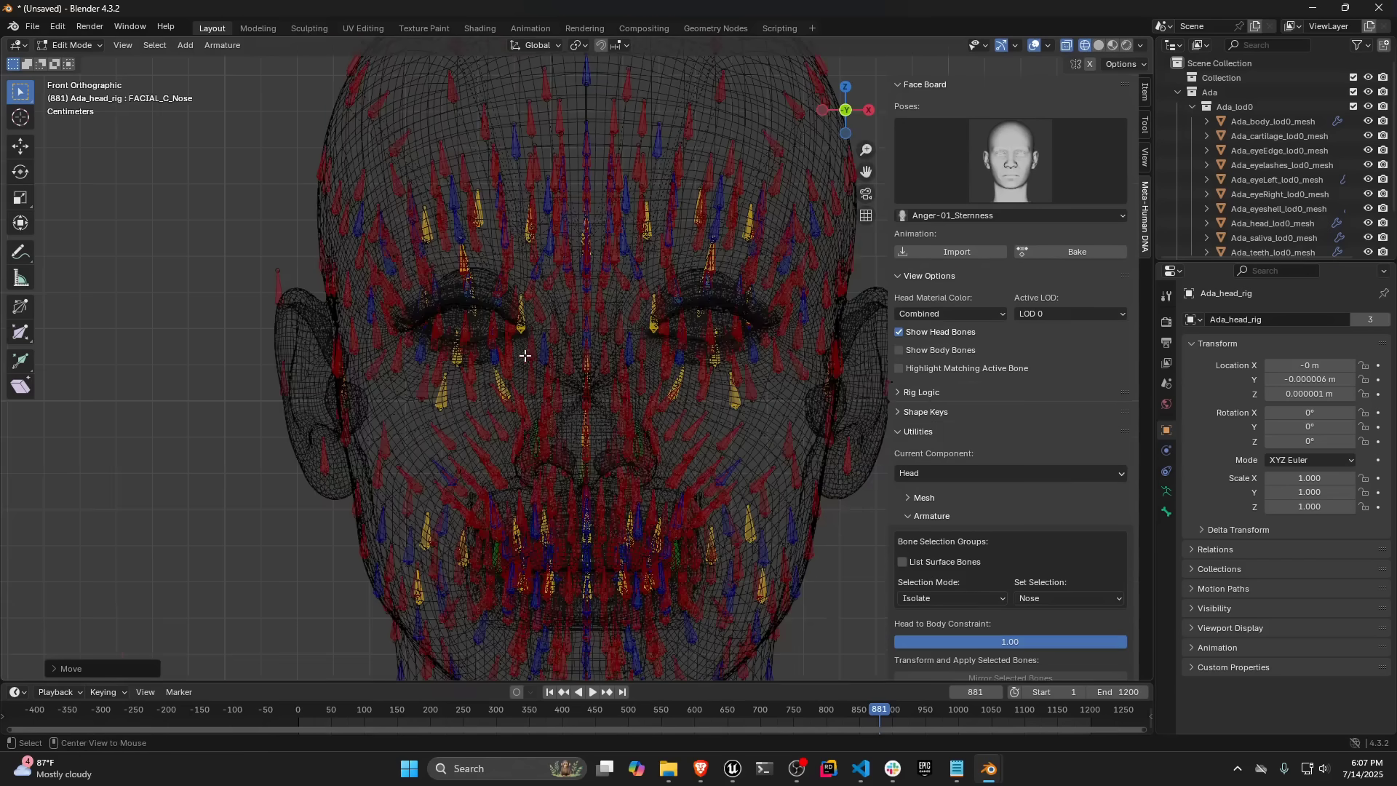
Return the head rig to Pose Mode and scrub the animation to check the effect of the moved nose bone.
{"action": "left_click", "coordinate": [81, 48]}
{"action": "left_click", "coordinate": [83, 98]}
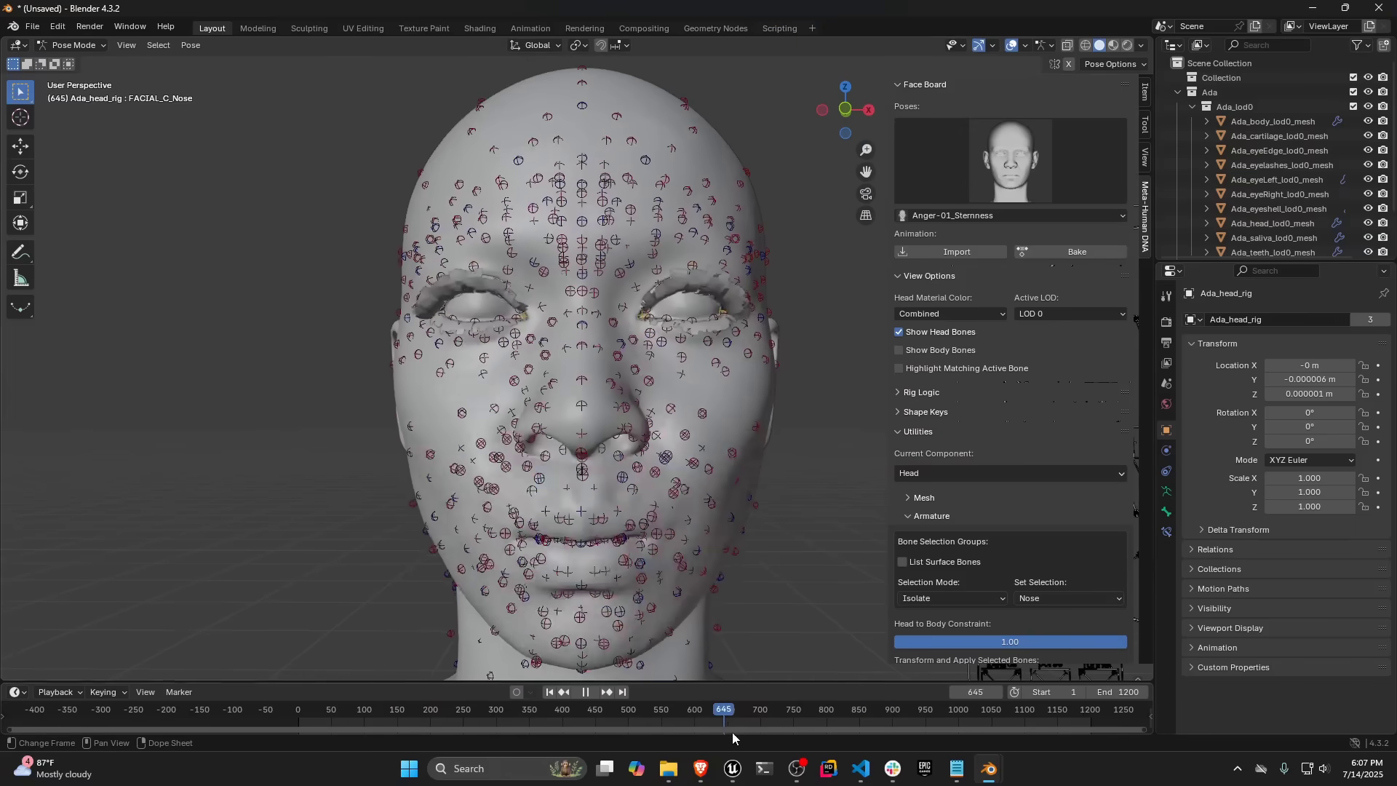
{"action": "left_click_drag", "start_coordinate": [733, 733], "coordinate": [959, 723]}
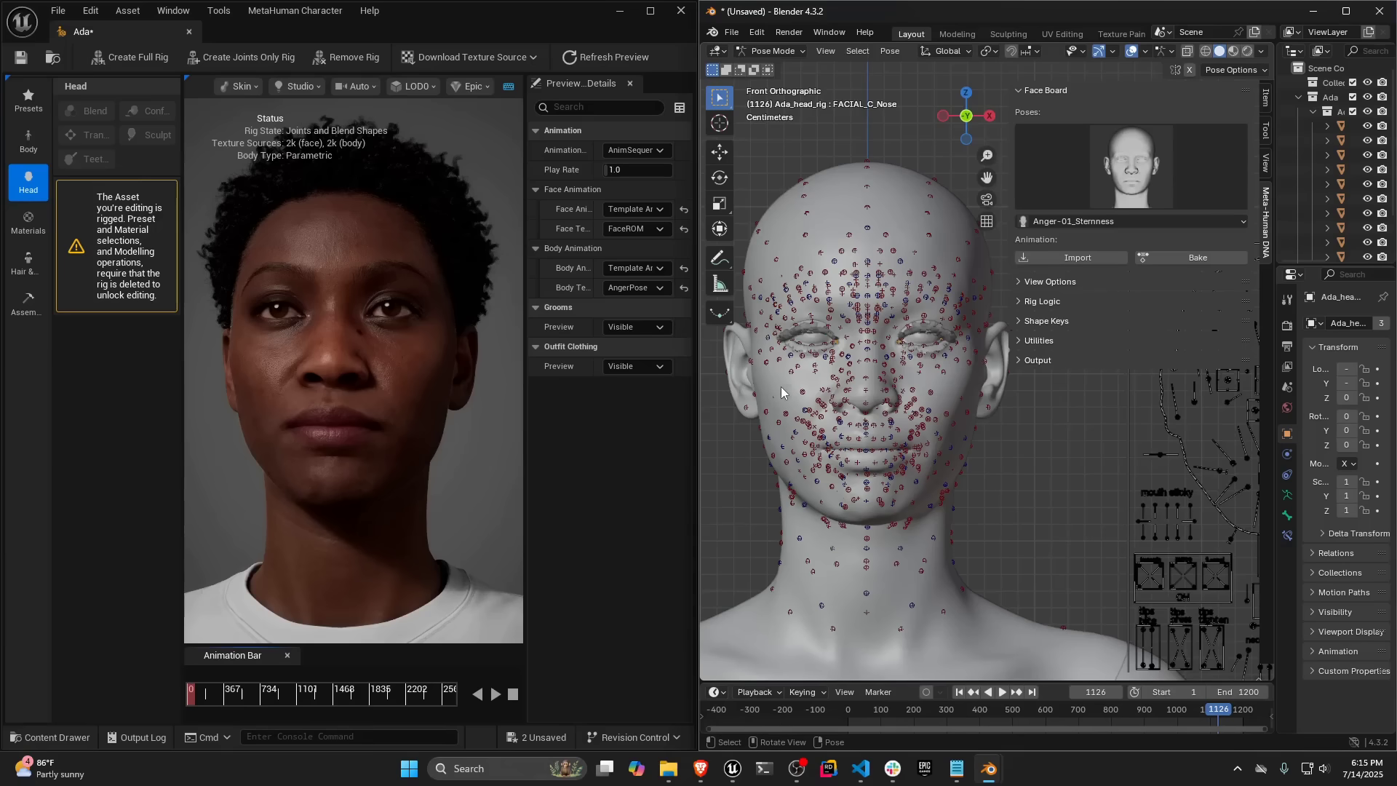
Export only the Head component with the Calibrate output method.
{"action": "left_click", "coordinate": [1057, 359]}
{"action": "left_click", "coordinate": [1080, 400]}
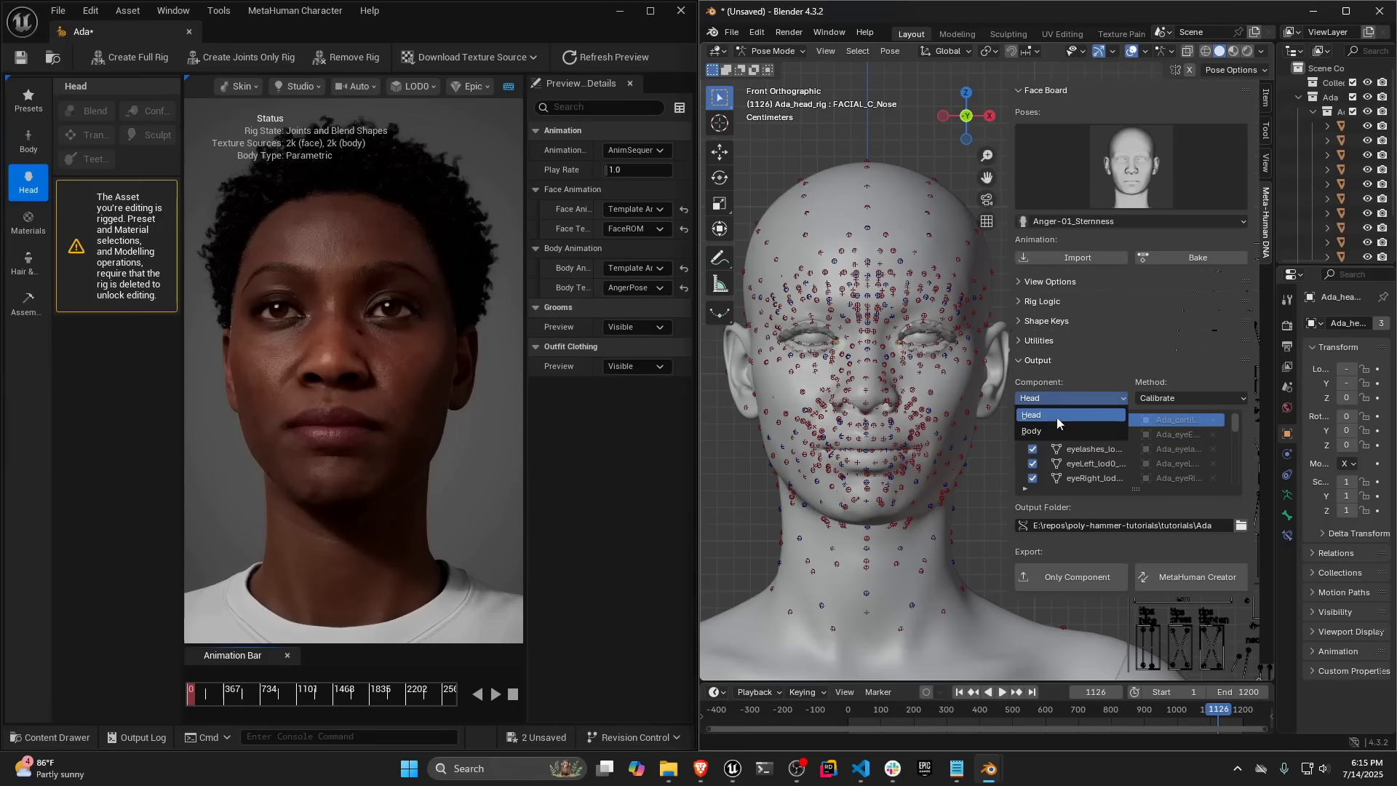
{"action": "left_click", "coordinate": [1030, 414]}
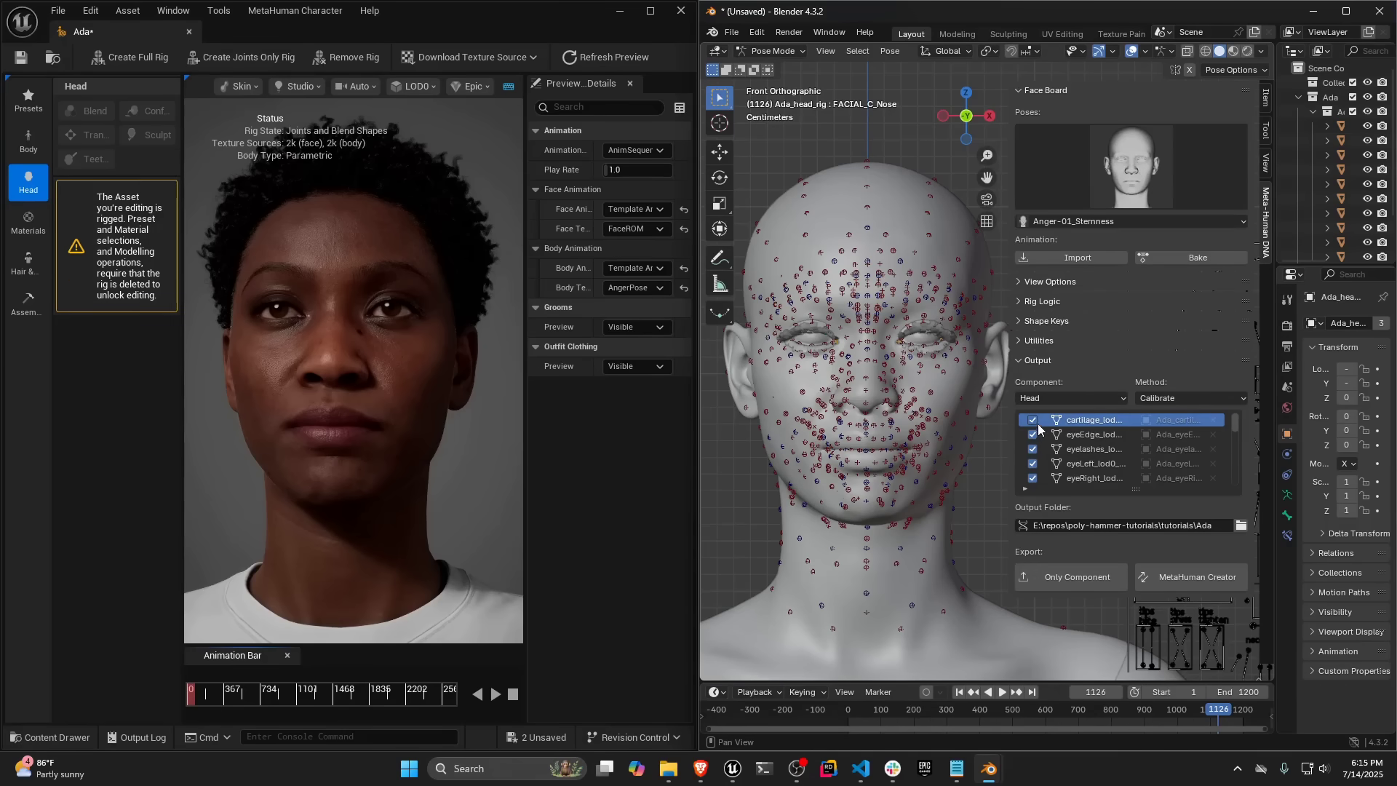
{"action": "left_click", "coordinate": [1059, 579]}
In Unreal's MetaHuman Creator, remove Ada's rig and conform the head by importing head.dna with Import Whole Rig enabled.
{"action": "left_click_drag", "start_coordinate": [194, 694], "coordinate": [378, 696]}
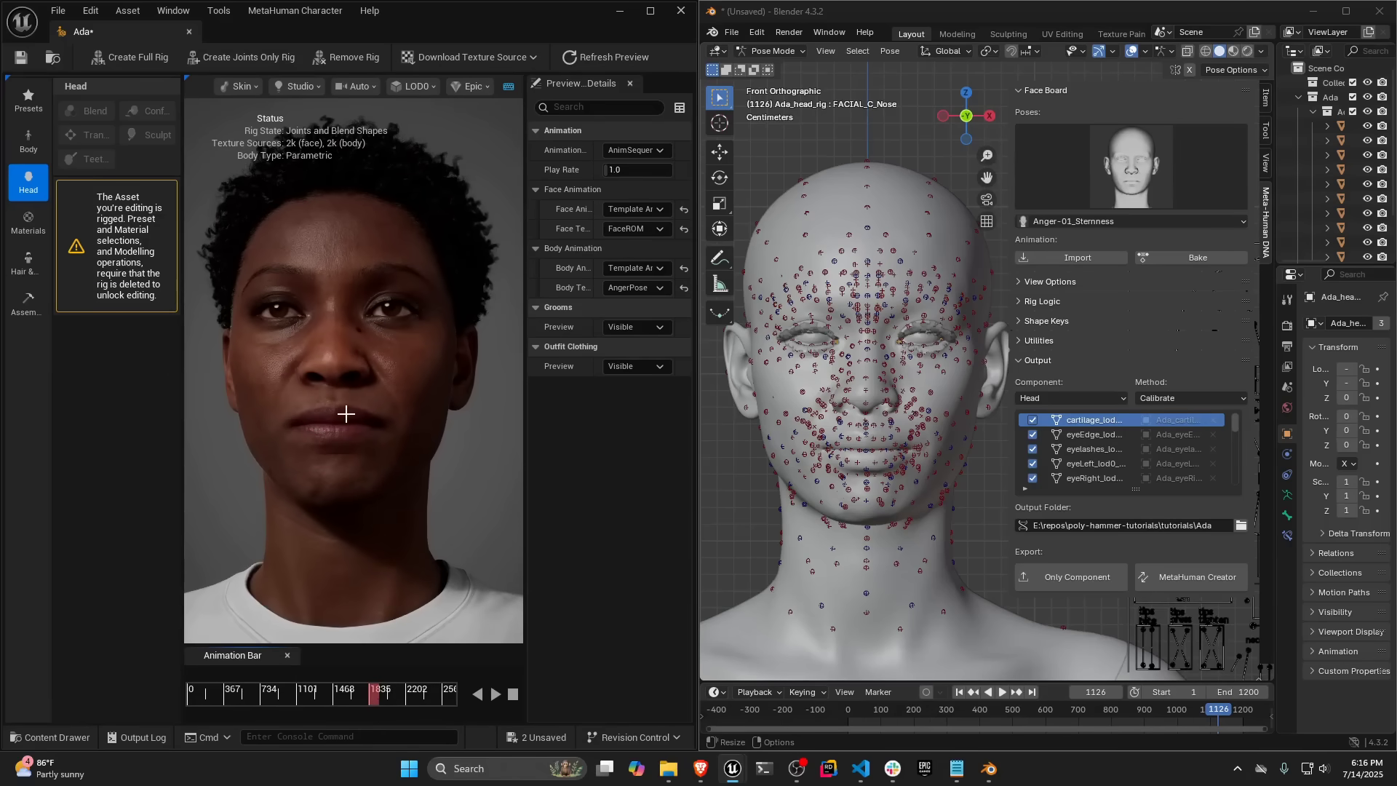
{"action": "left_click", "coordinate": [344, 57]}
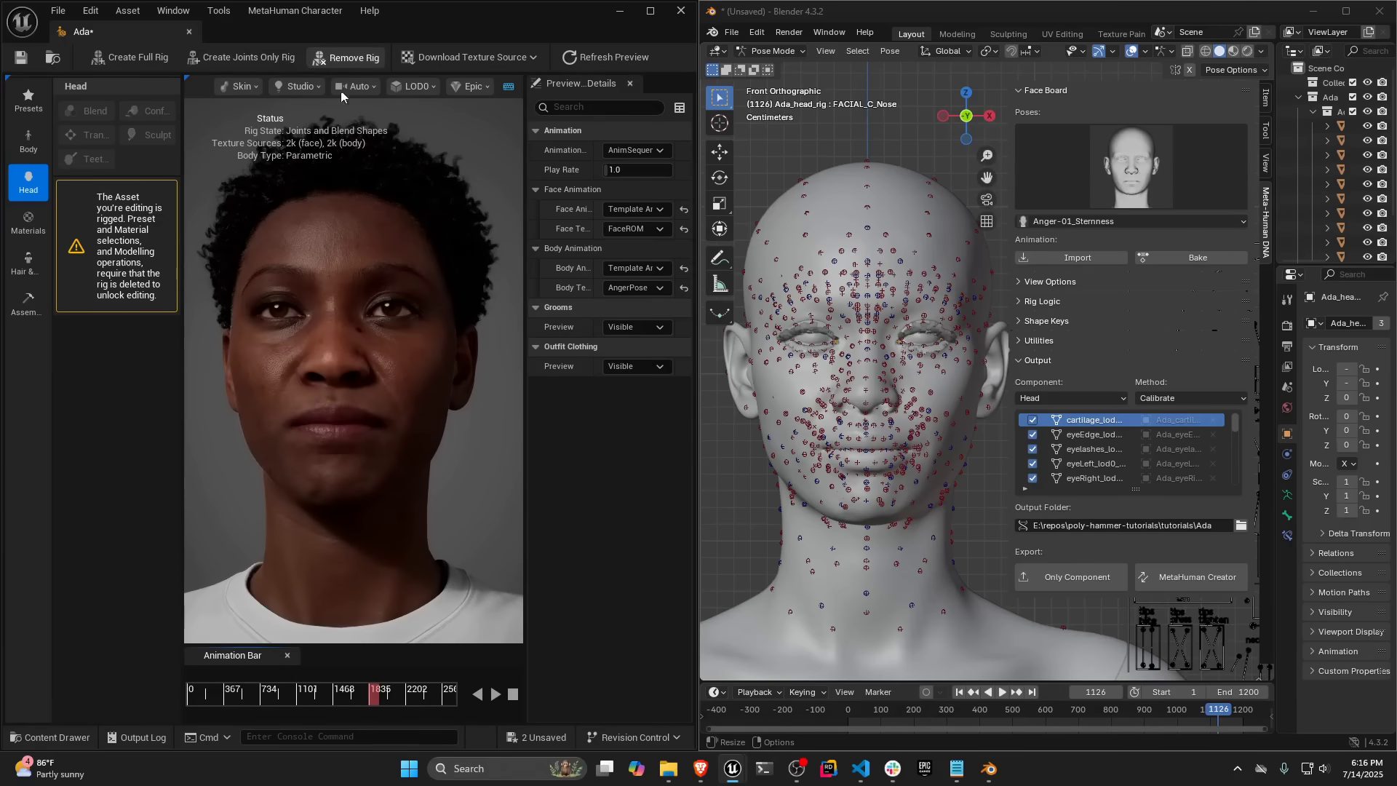
{"action": "left_click_drag", "start_coordinate": [182, 218], "coordinate": [357, 187]}
{"action": "left_click", "coordinate": [286, 118]}
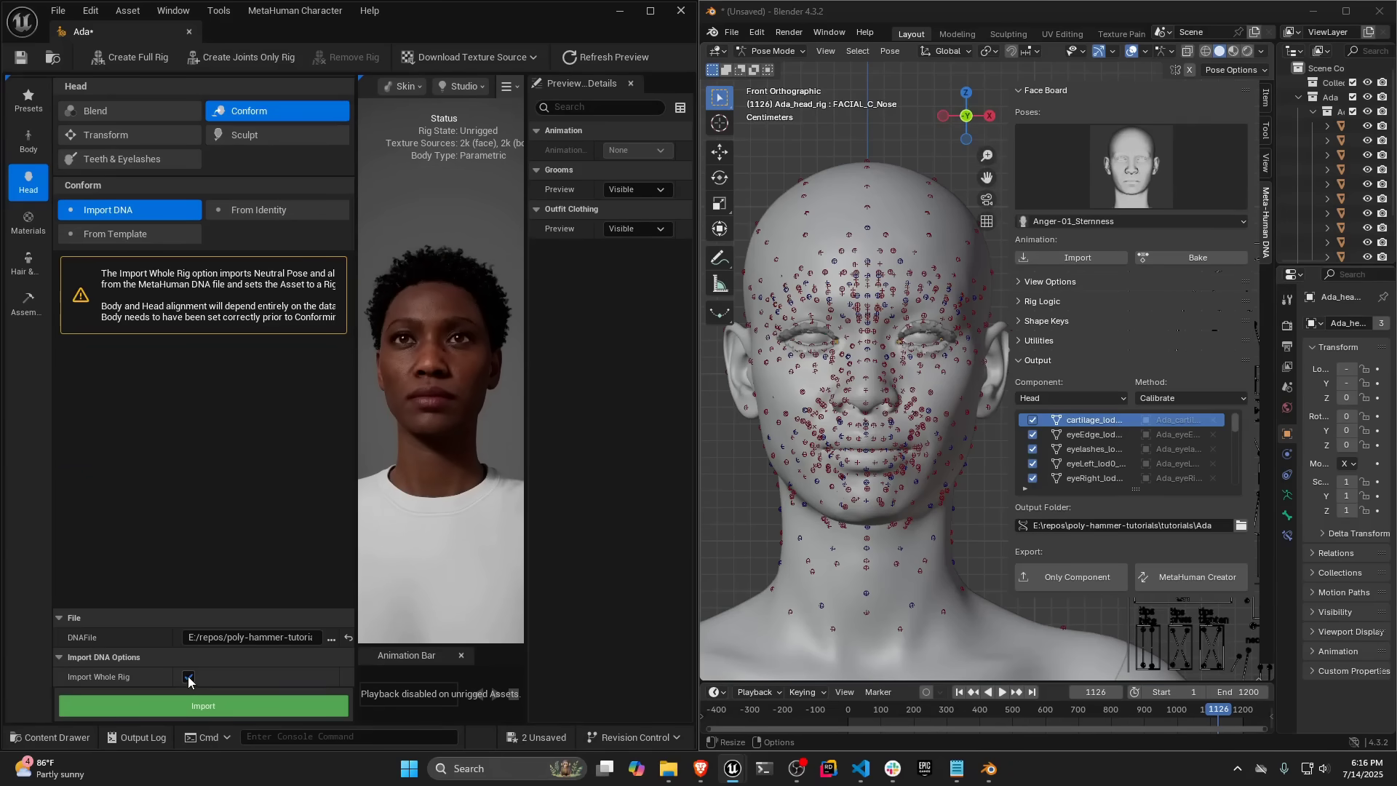
{"action": "left_click", "coordinate": [252, 638]}
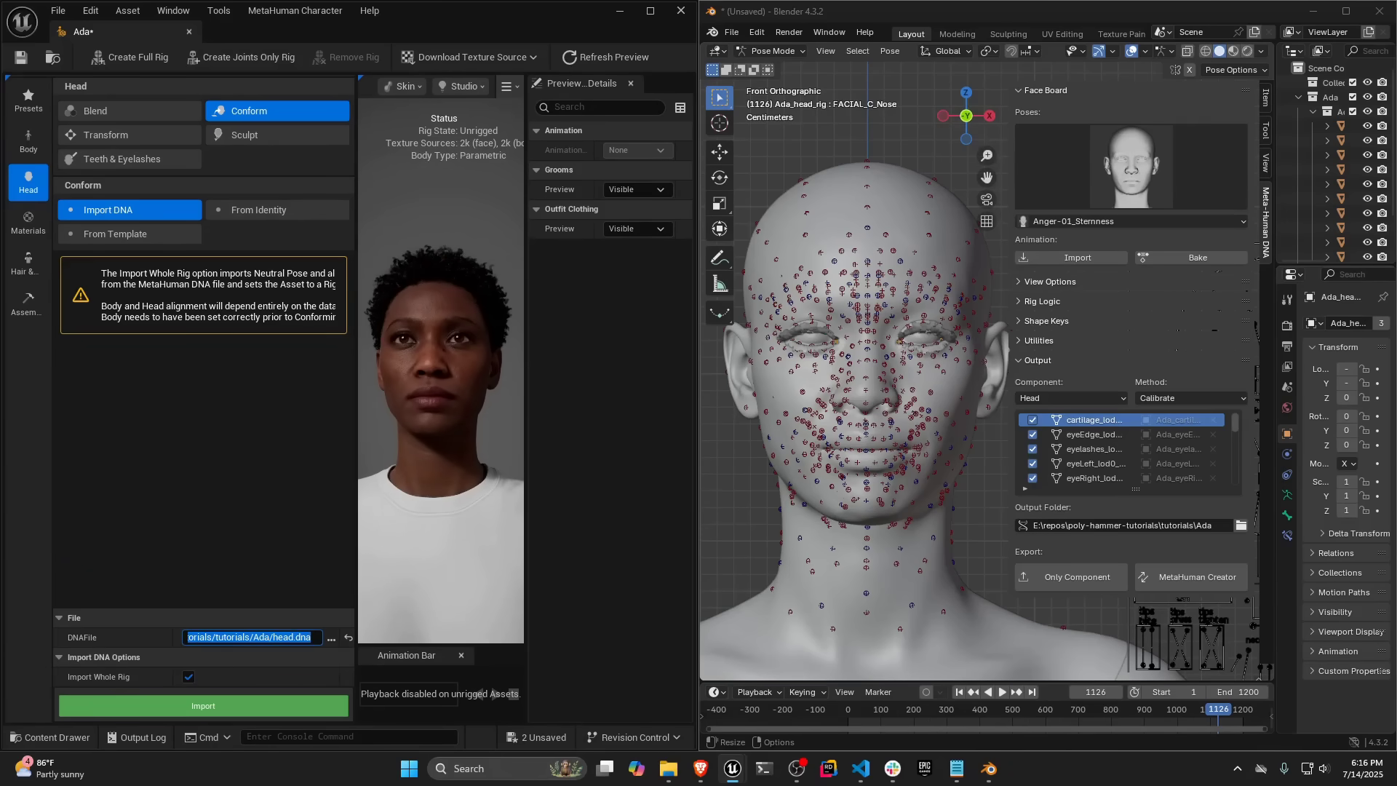
{"action": "left_click", "coordinate": [269, 509]}
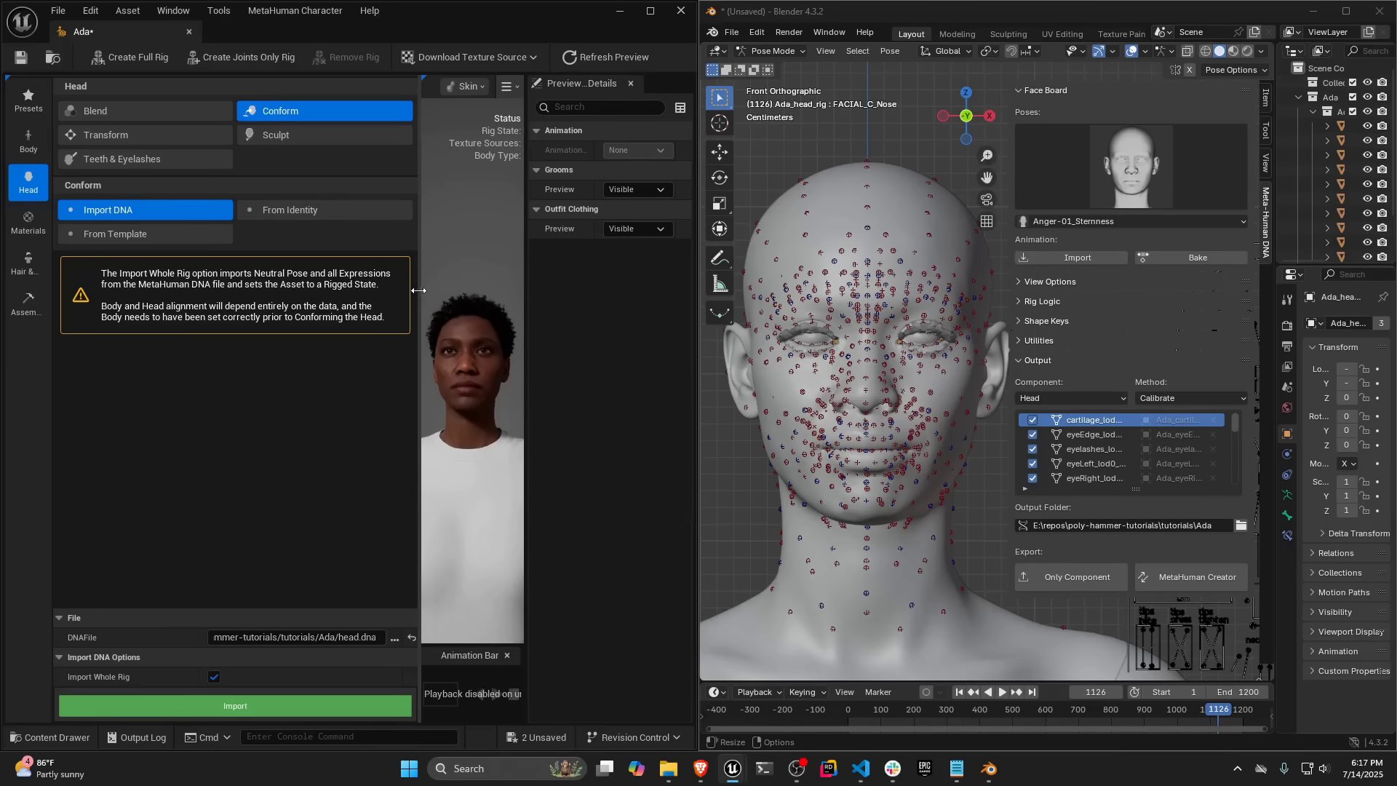
{"action": "left_click_drag", "start_coordinate": [418, 312], "coordinate": [241, 312]}
{"action": "left_click", "coordinate": [181, 707]}
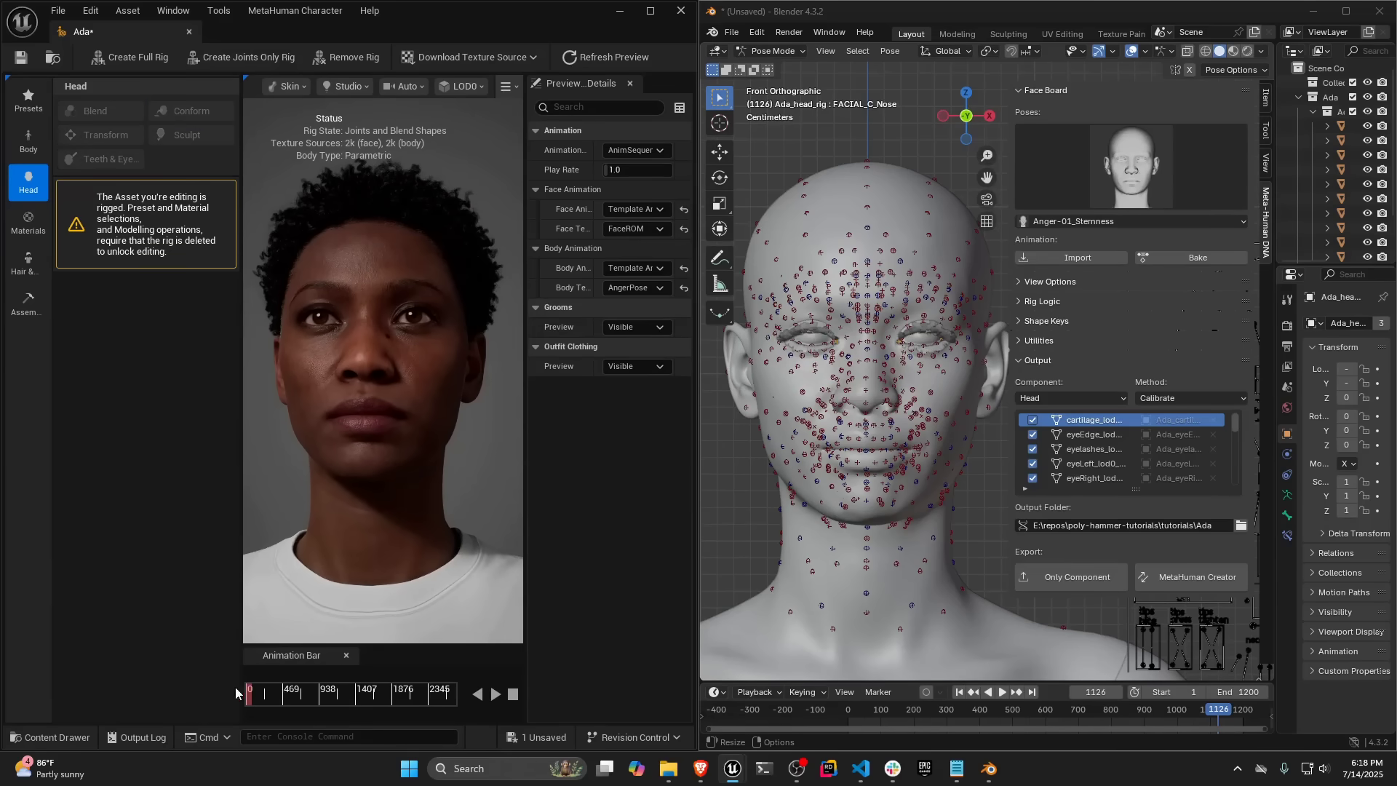
Scrub the FaceROM preview to the open-mouth pose and examine the imported chin from the front and side.
{"action": "left_click_drag", "start_coordinate": [248, 695], "coordinate": [259, 696]}
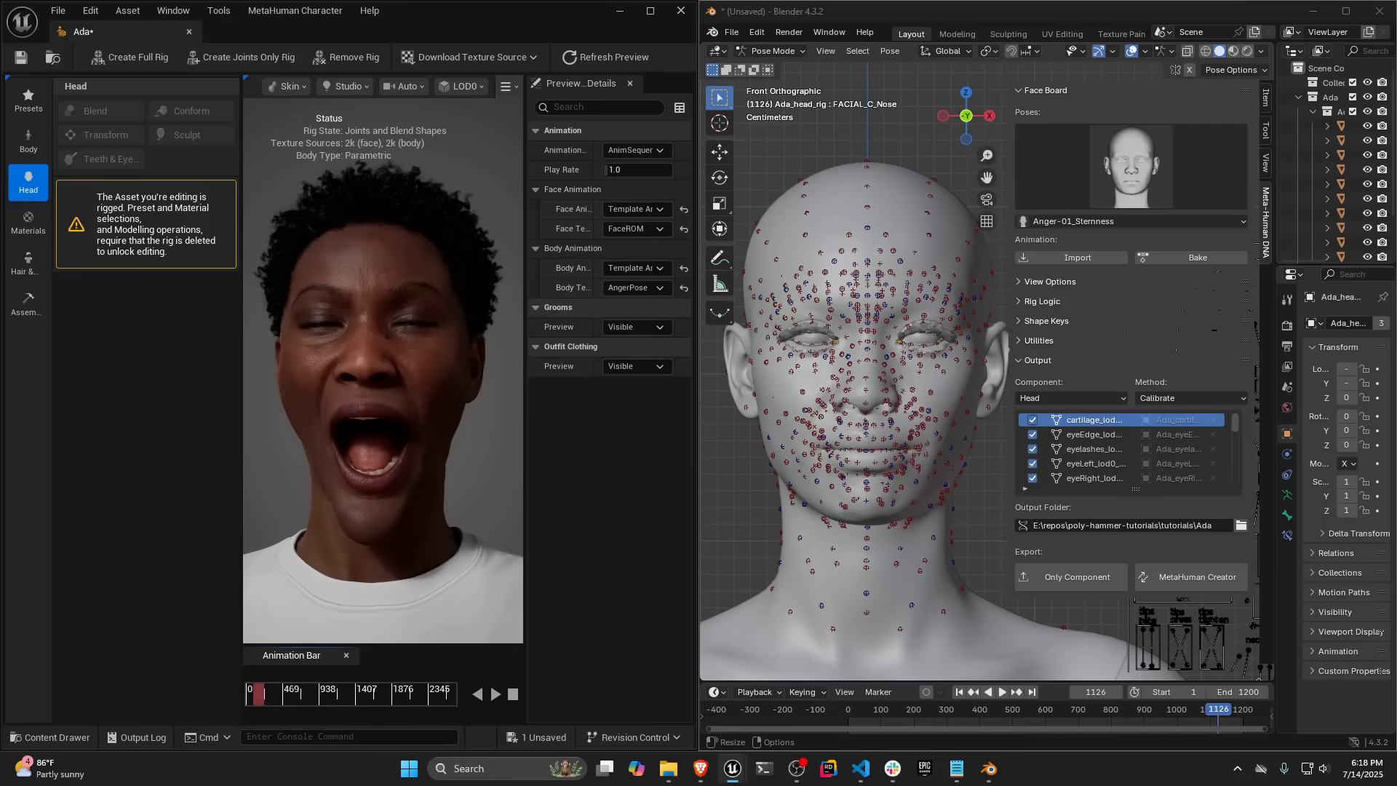
{"action": "left_click_drag", "start_coordinate": [325, 507], "coordinate": [251, 630]}
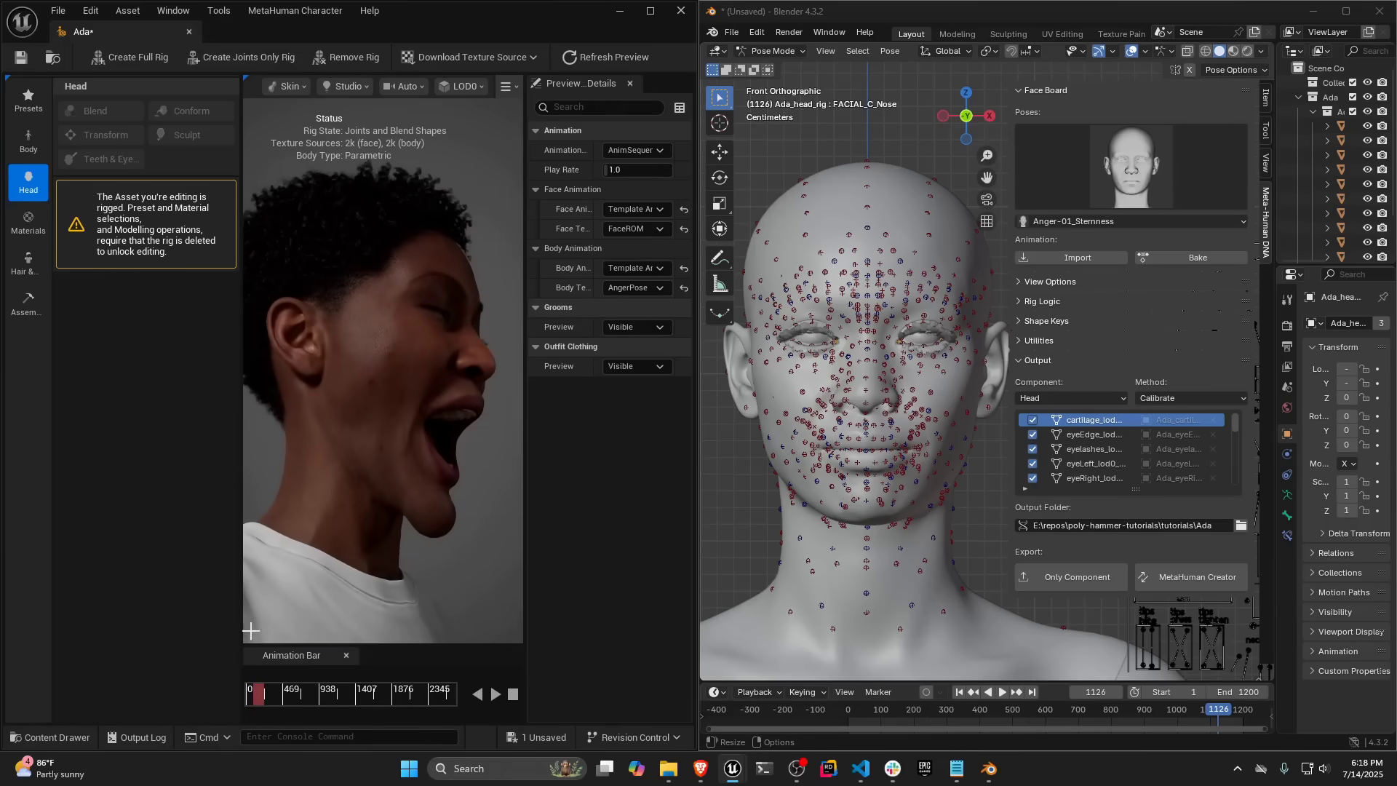
{"action": "mouse_move", "coordinate": [259, 694]}
{"action": "left_mouse_down"}
{"action": "mouse_move", "coordinate": [271, 694]}
{"action": "mouse_move", "coordinate": [259, 687]}
{"action": "left_mouse_up"}
{"action": "left_click_drag", "start_coordinate": [367, 561], "coordinate": [445, 559]}
Set the Blender animation to the jaw-open pose around frame 57 and compare its chin shape with the Unreal preview from the side.
{"action": "middle_click_drag", "start_coordinate": [867, 546], "coordinate": [875, 514]}
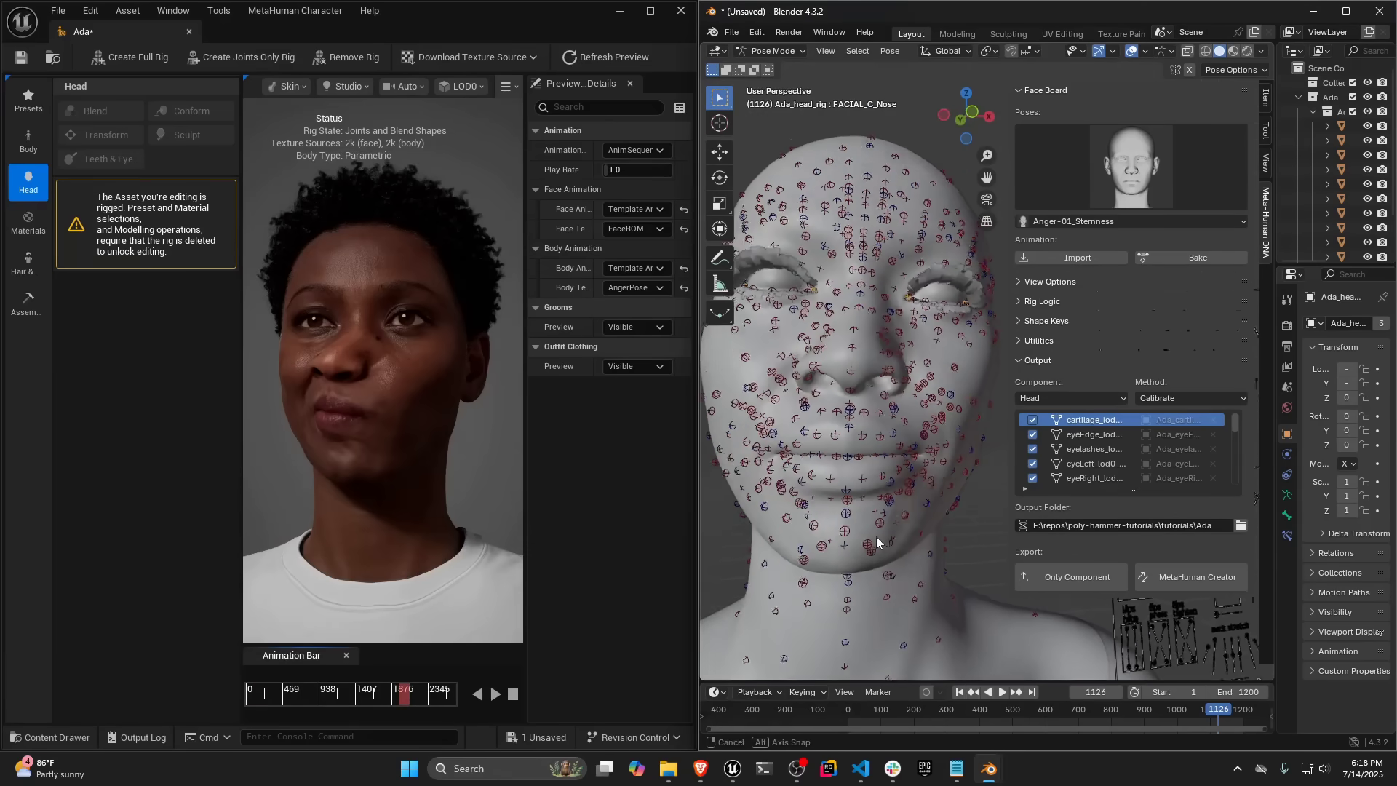
{"action": "left_click", "coordinate": [867, 710]}
{"action": "left_click_drag", "start_coordinate": [270, 703], "coordinate": [255, 691]}
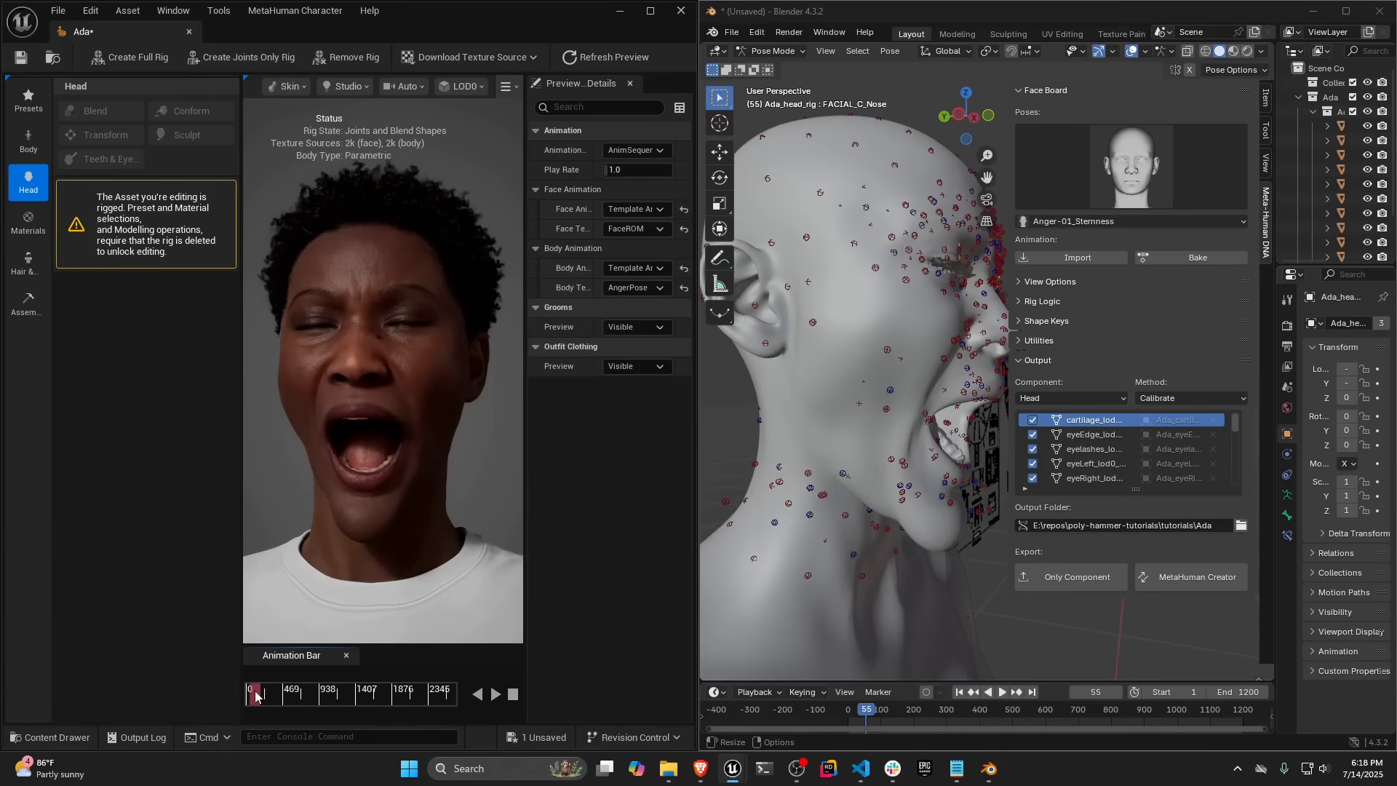
{"action": "left_click_drag", "start_coordinate": [346, 430], "coordinate": [431, 435]}
{"action": "left_click_drag", "start_coordinate": [280, 460], "coordinate": [286, 460]}
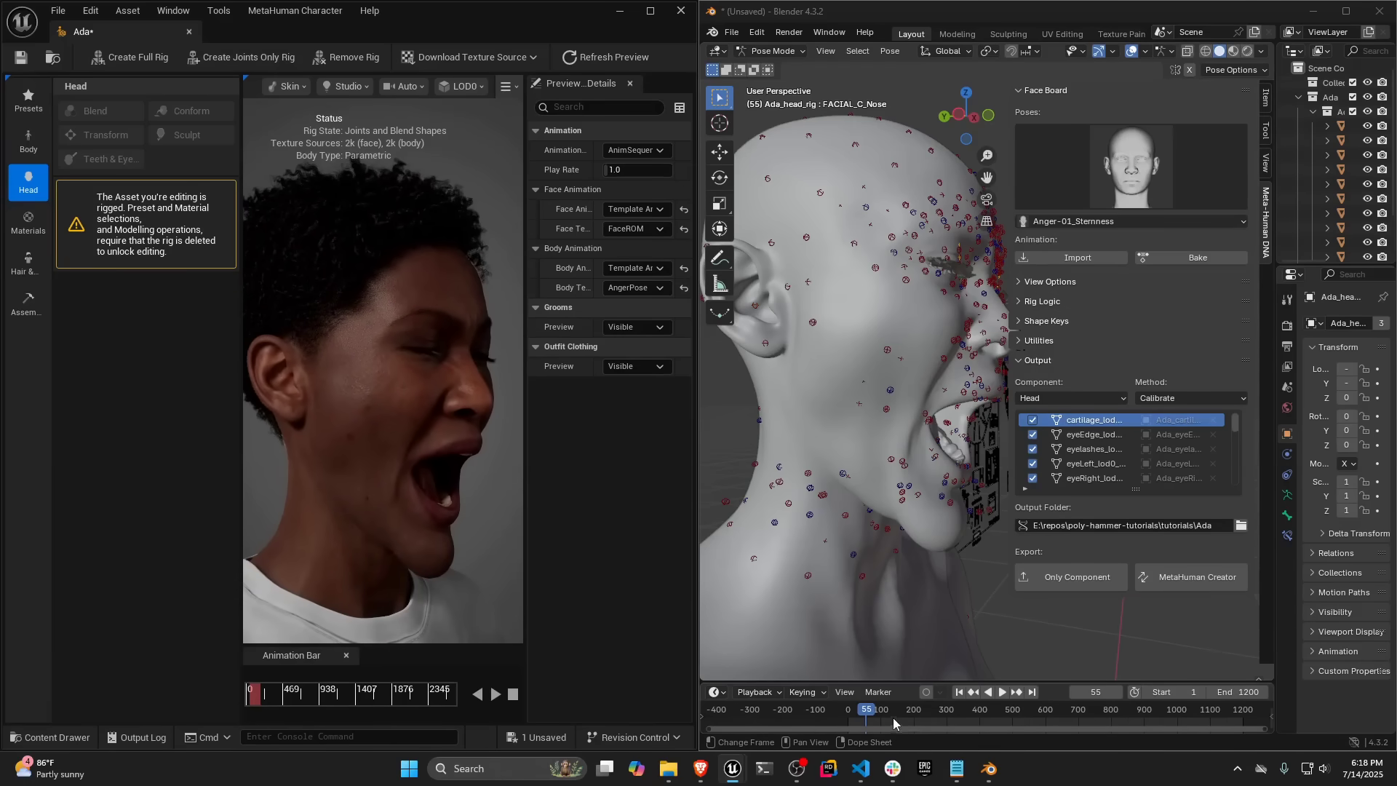
{"action": "mouse_move", "coordinate": [868, 716]}
{"action": "left_mouse_down"}
{"action": "mouse_move", "coordinate": [890, 714]}
{"action": "mouse_move", "coordinate": [866, 714]}
{"action": "left_mouse_up"}
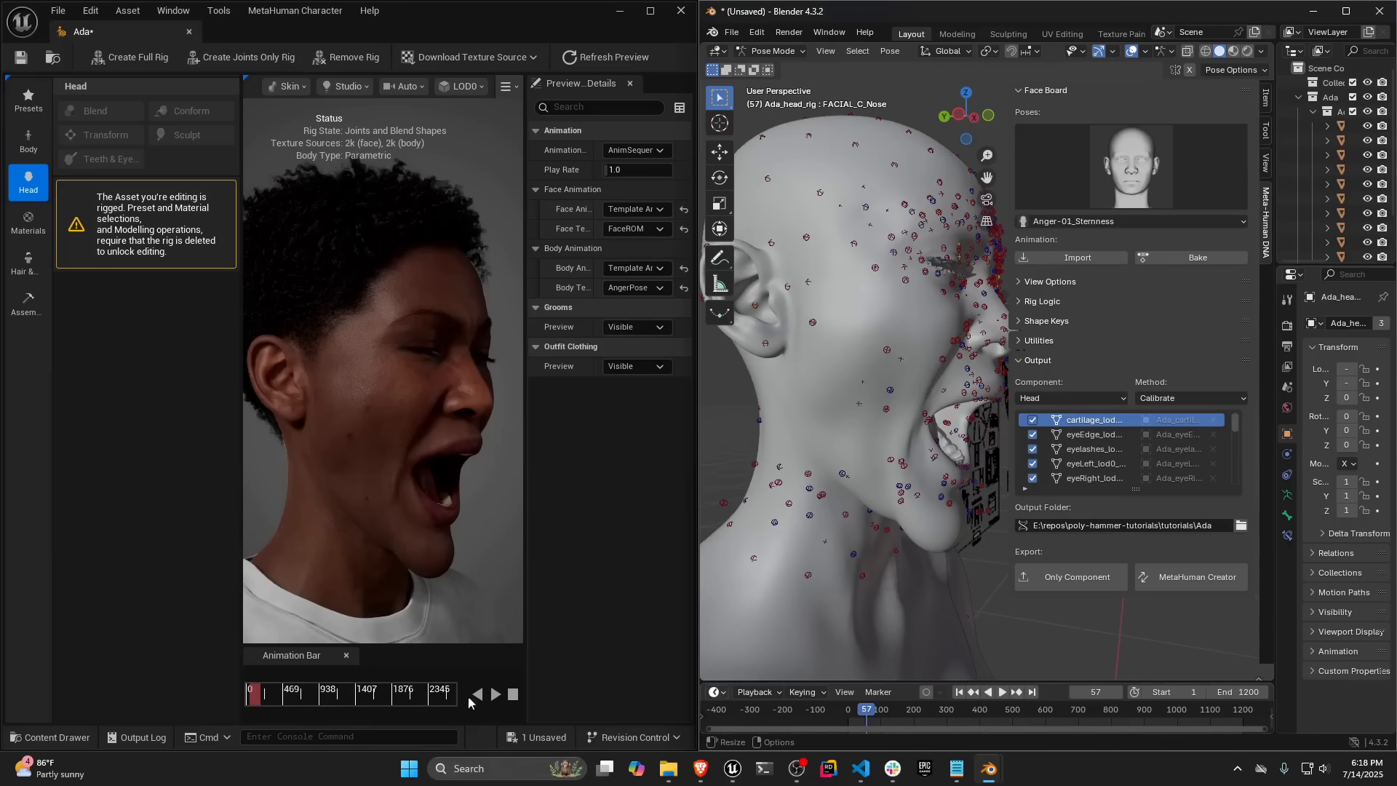
Scrub Blender to frame 880 and Unreal's FaceROM preview to a matching expression to compare how the nose deforms.
{"action": "left_click_drag", "start_coordinate": [254, 695], "coordinate": [273, 691]}
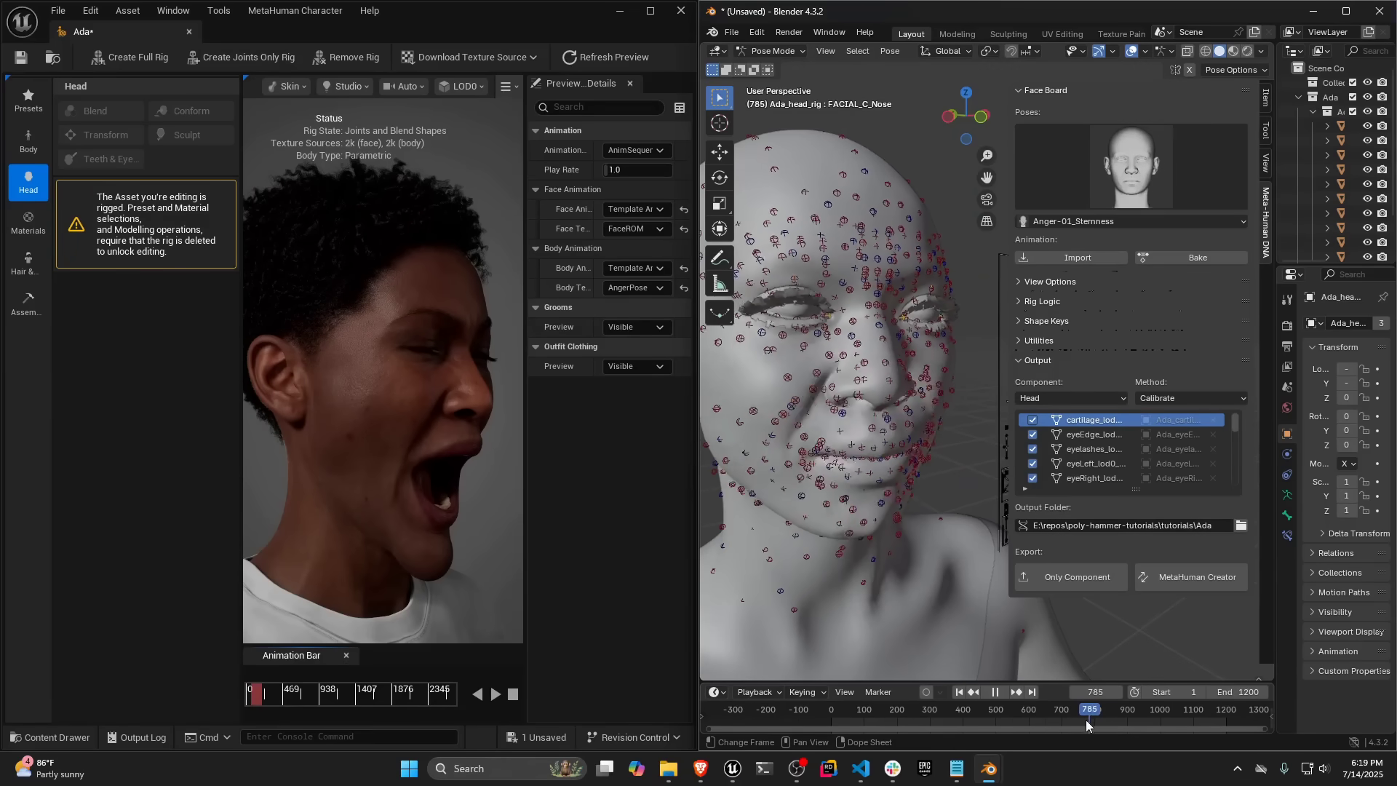
{"action": "left_click_drag", "start_coordinate": [1106, 713], "coordinate": [1122, 713]}
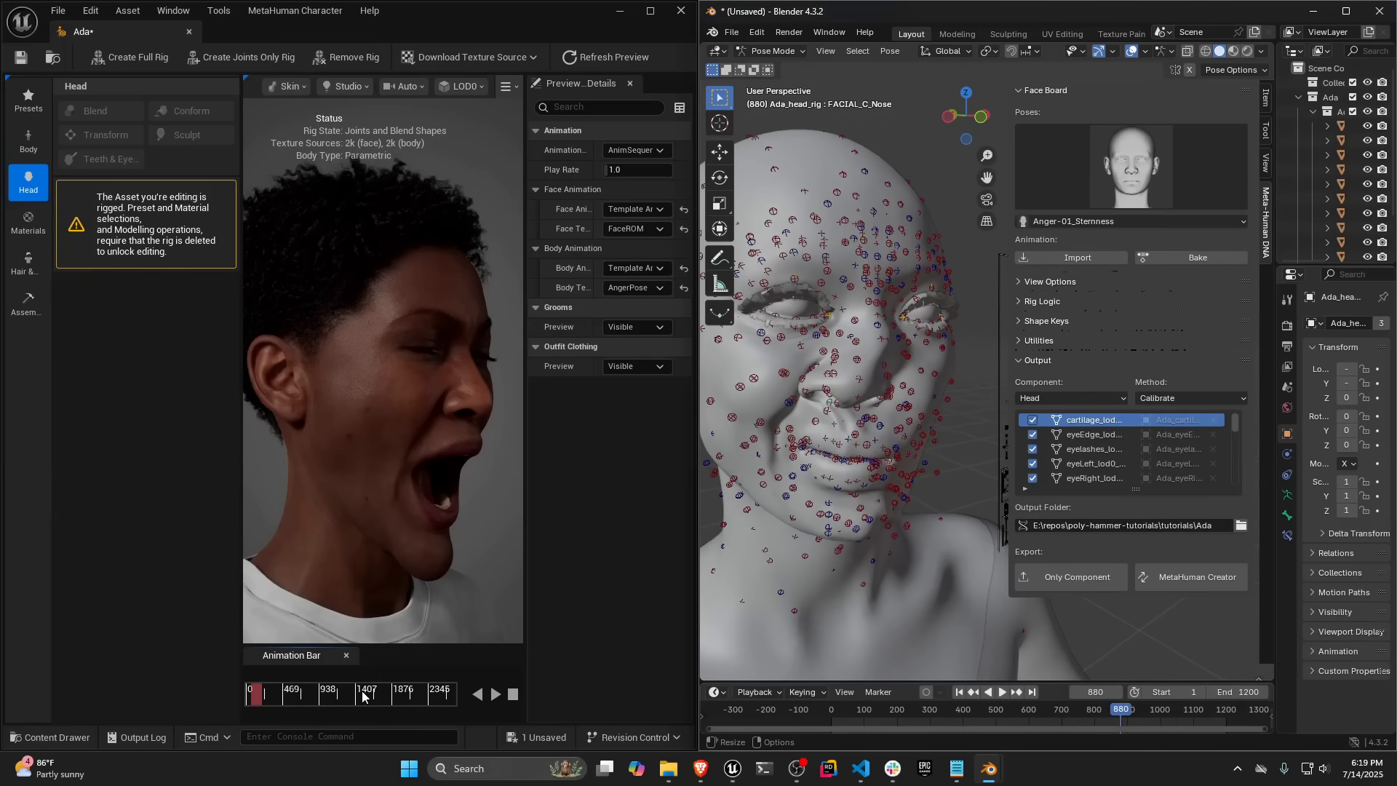
{"action": "left_click_drag", "start_coordinate": [363, 690], "coordinate": [396, 693]}
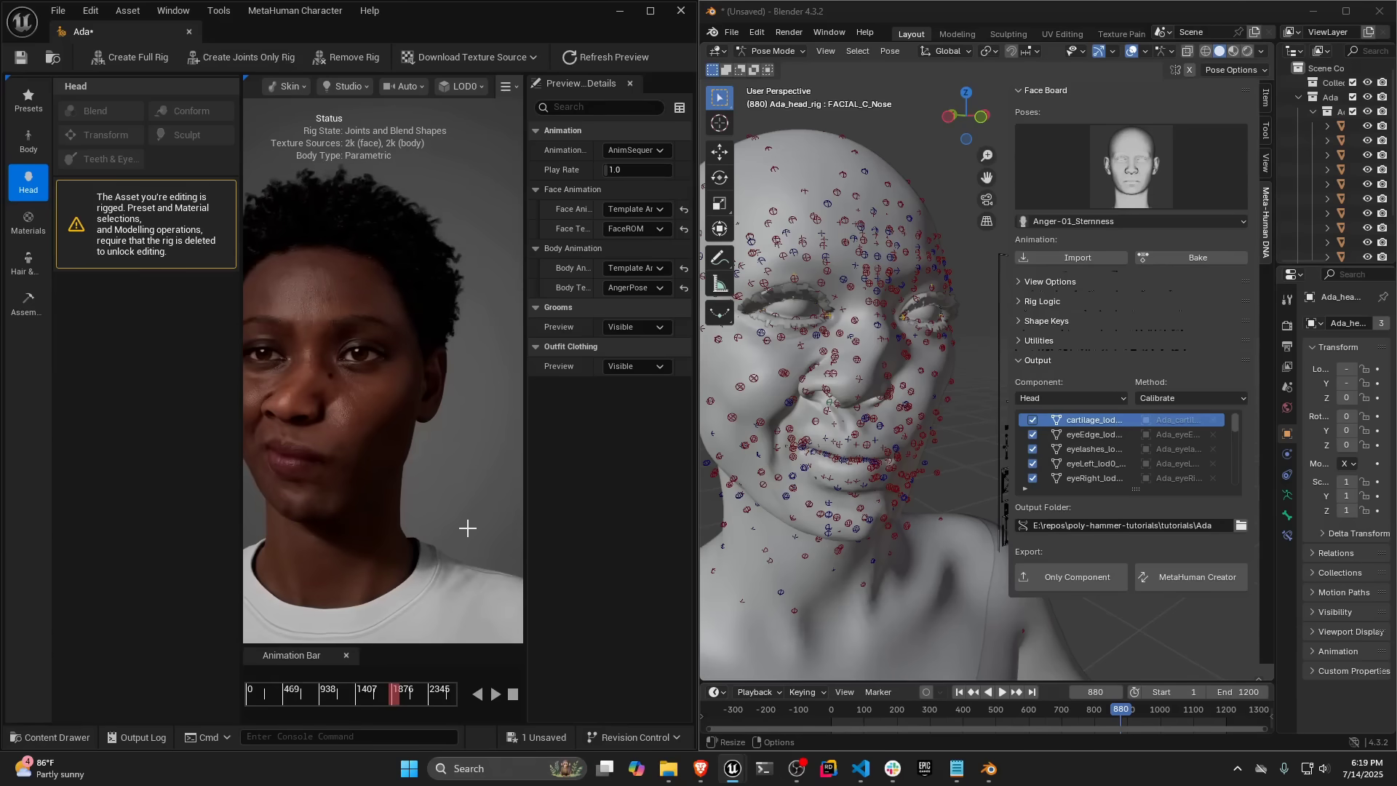
{"action": "middle_click_drag", "start_coordinate": [385, 407], "coordinate": [410, 375]}
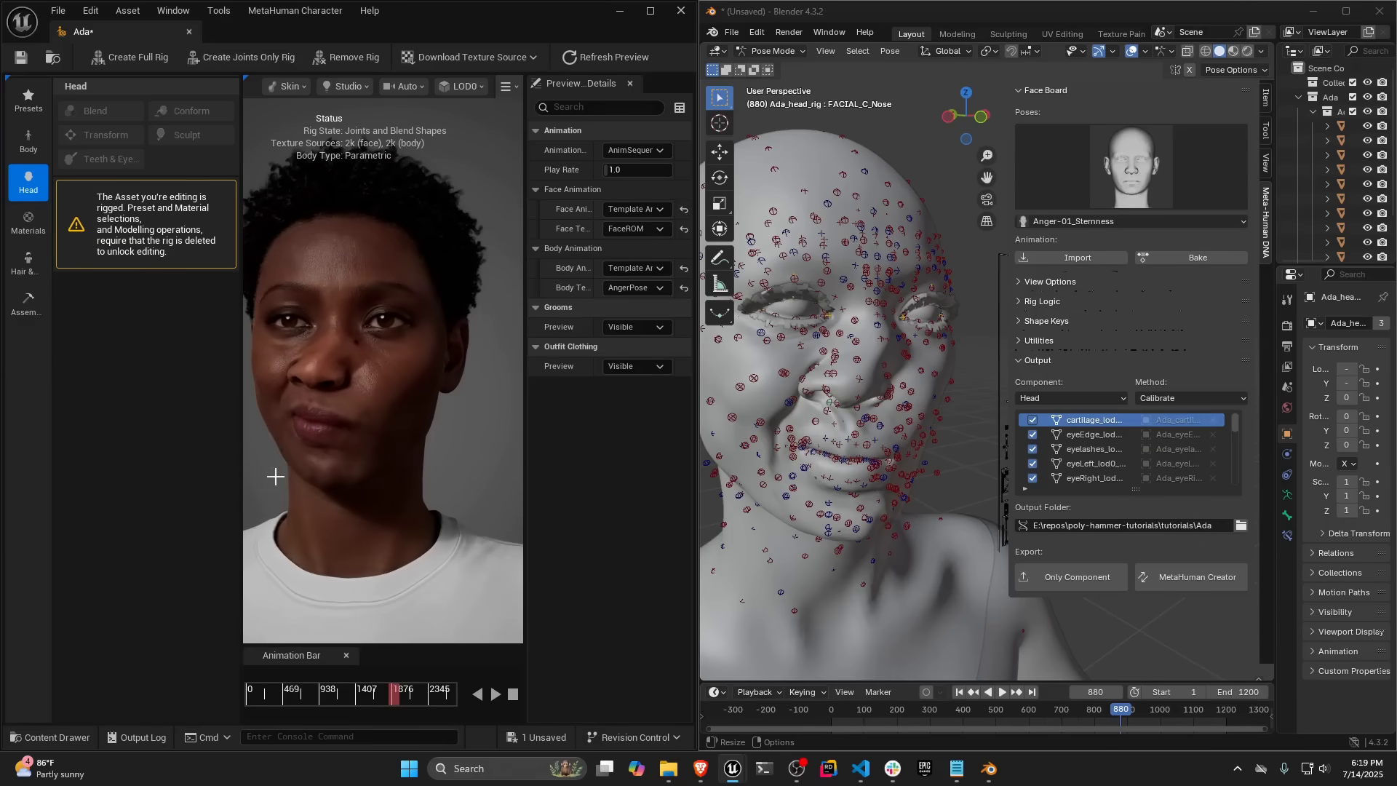
{"action": "left_click_drag", "start_coordinate": [395, 692], "coordinate": [348, 694]}
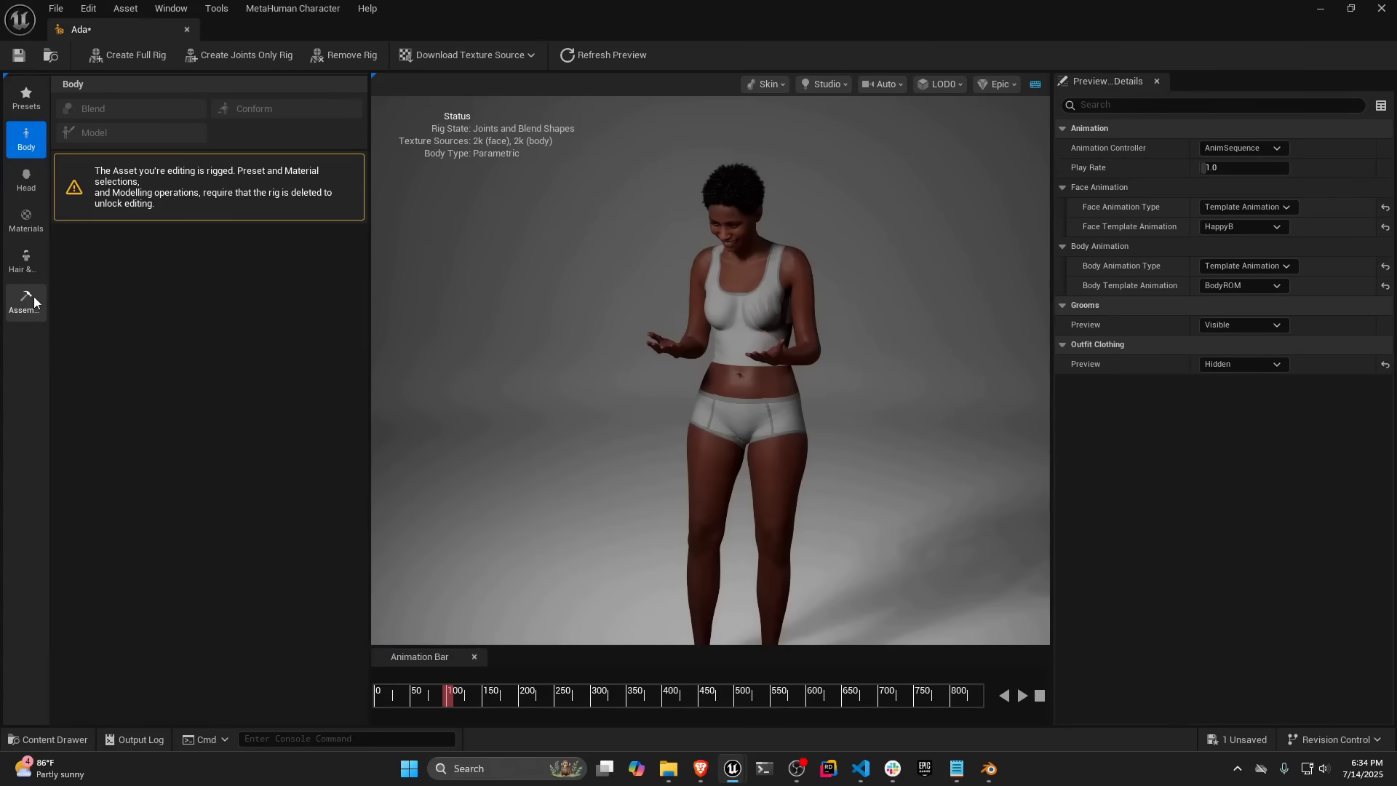
Assemble the Ada MetaHuman as UE Cine (Complete) into /Game/MetaHumans.
{"action": "left_click", "coordinate": [34, 295]}
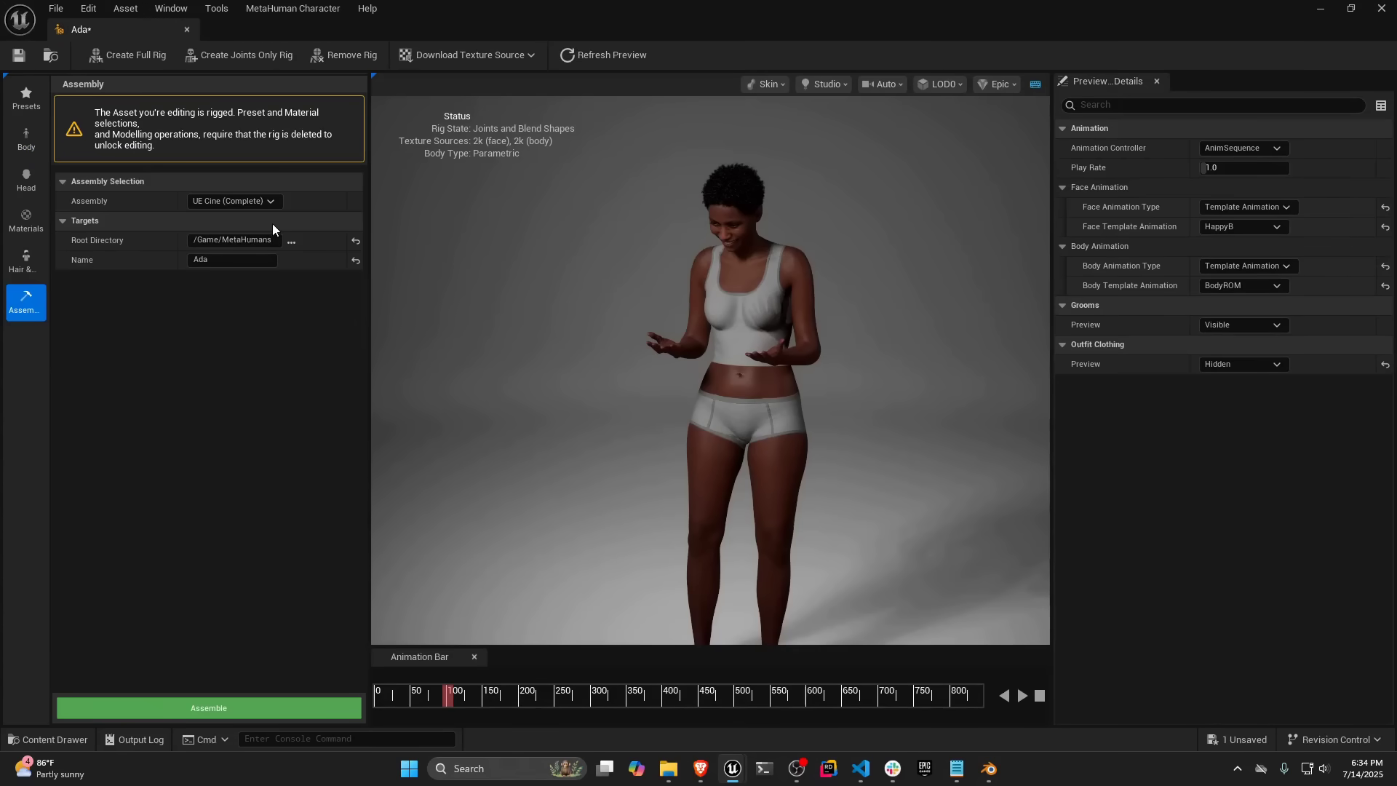
{"action": "left_click", "coordinate": [231, 202]}
{"action": "left_click", "coordinate": [222, 214]}
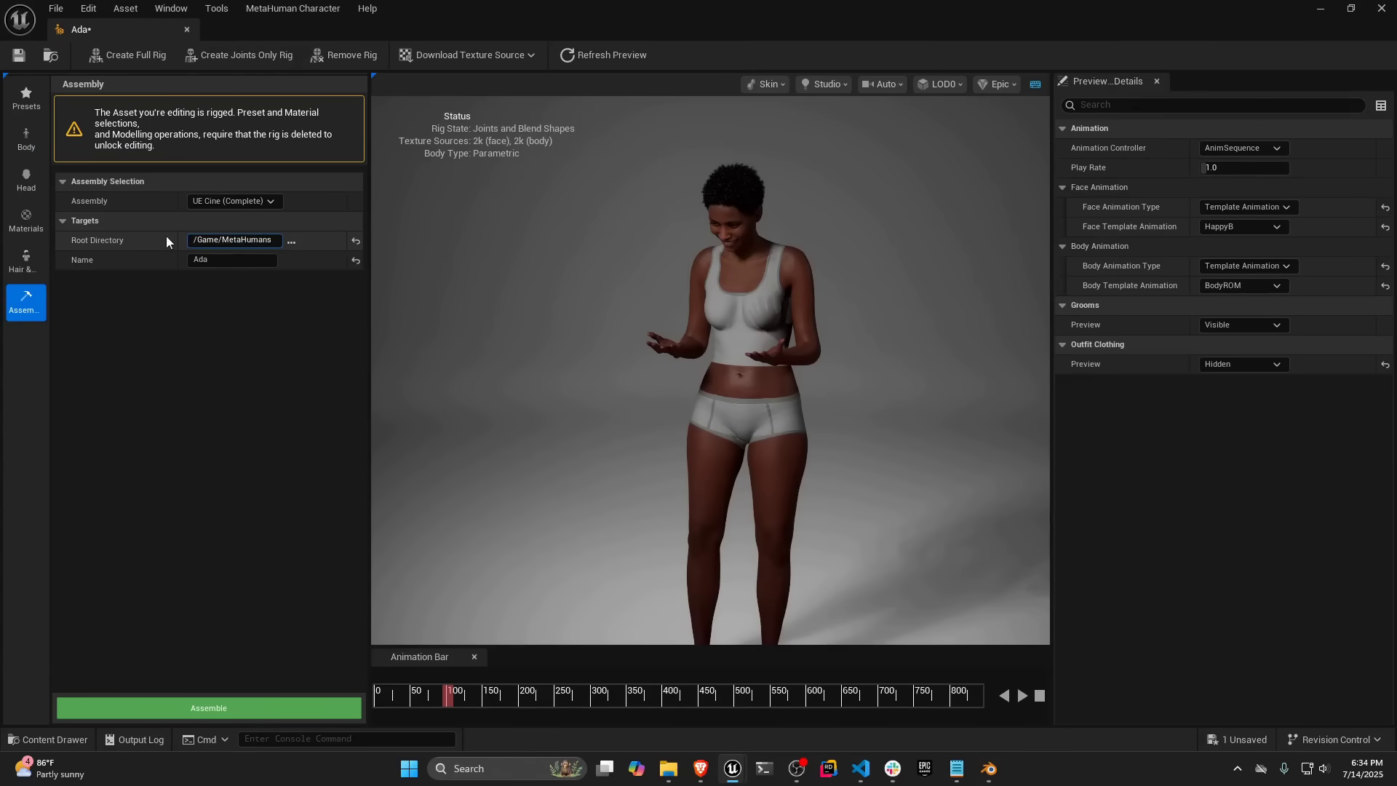
{"action": "left_click", "coordinate": [203, 703]}
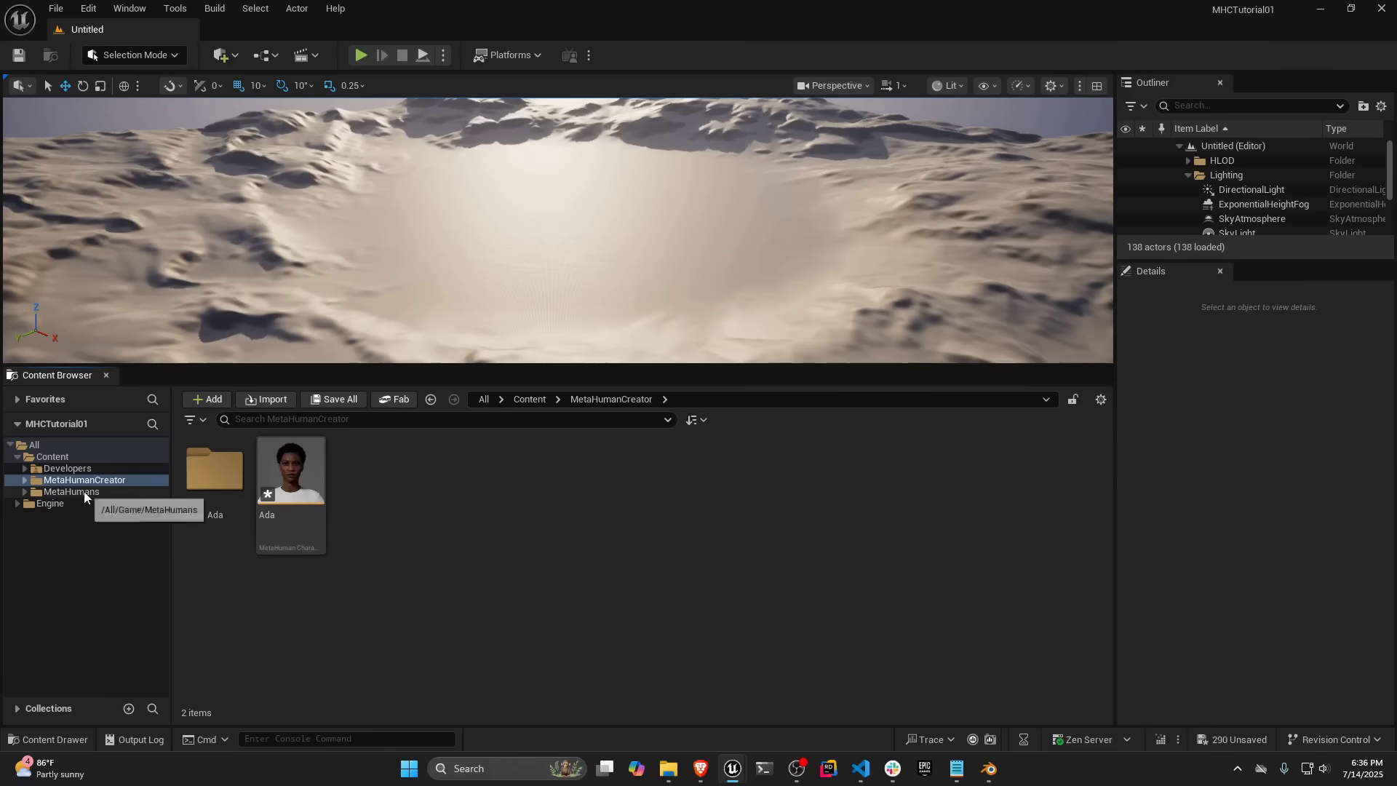
Place the BP_Ada blueprint from the MetaHumans/Ada folder into the level and reset its location to the origin.
{"action": "left_click", "coordinate": [84, 491]}
{"action": "left_click", "coordinate": [226, 486]}
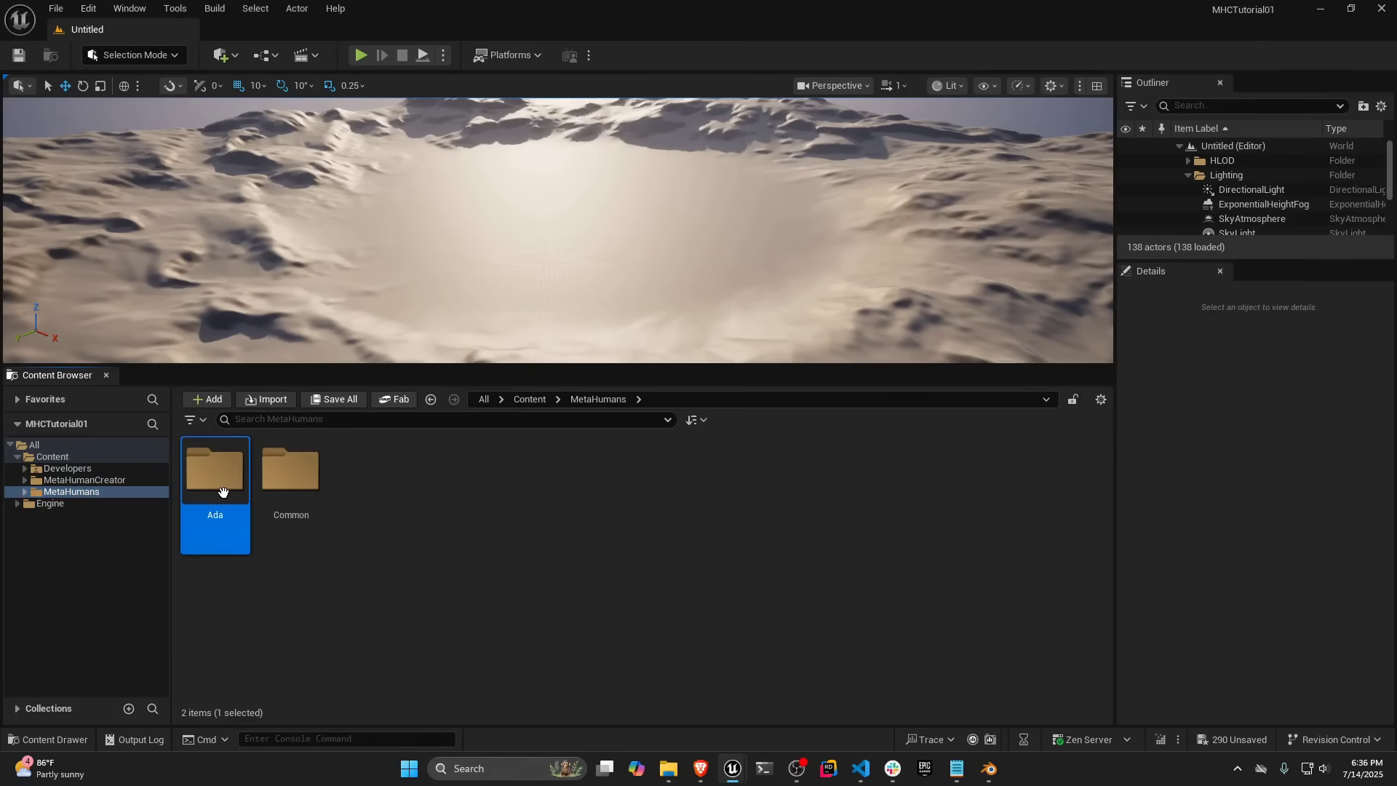
{"action": "double_click", "coordinate": [205, 483]}
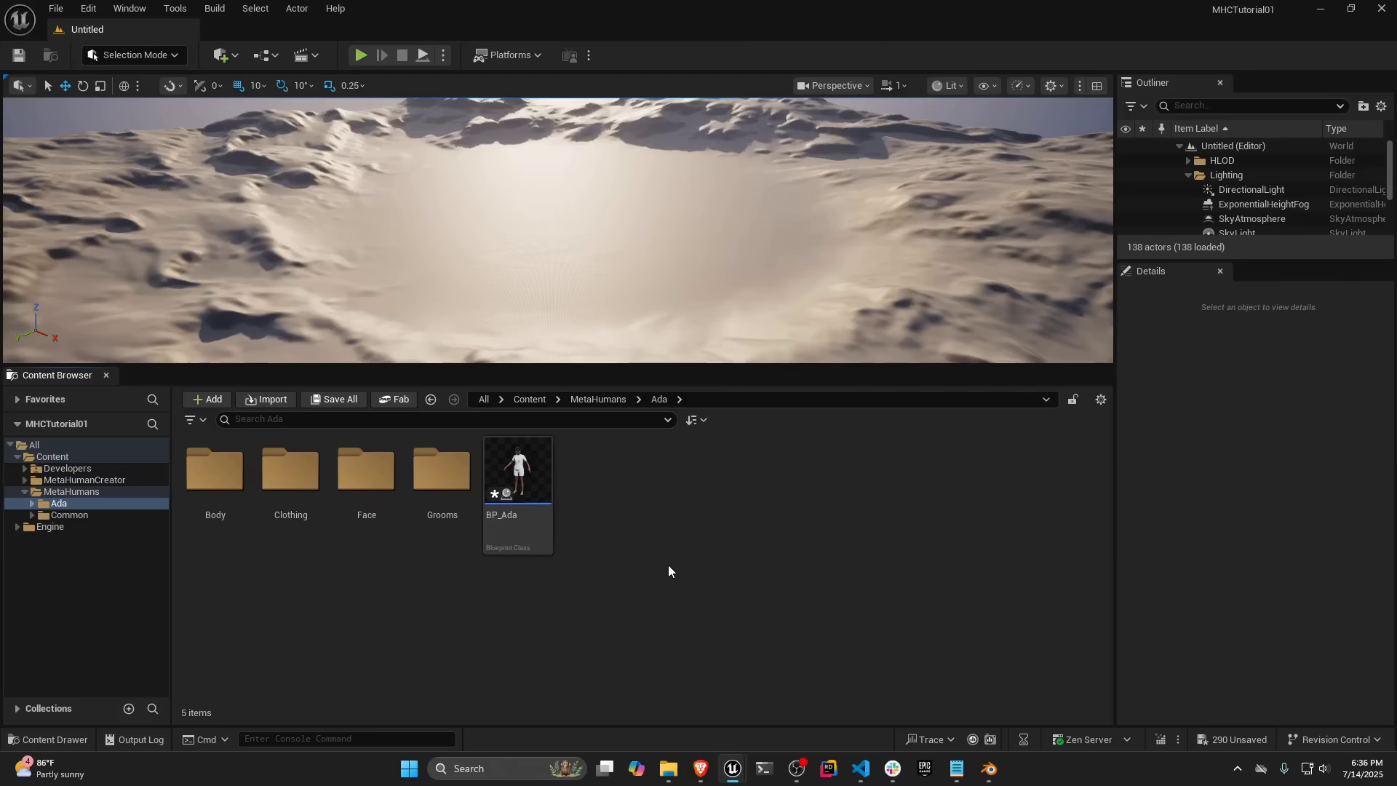
{"action": "left_click_drag", "start_coordinate": [525, 486], "coordinate": [677, 318]}
{"action": "left_click_drag", "start_coordinate": [604, 277], "coordinate": [605, 276]}
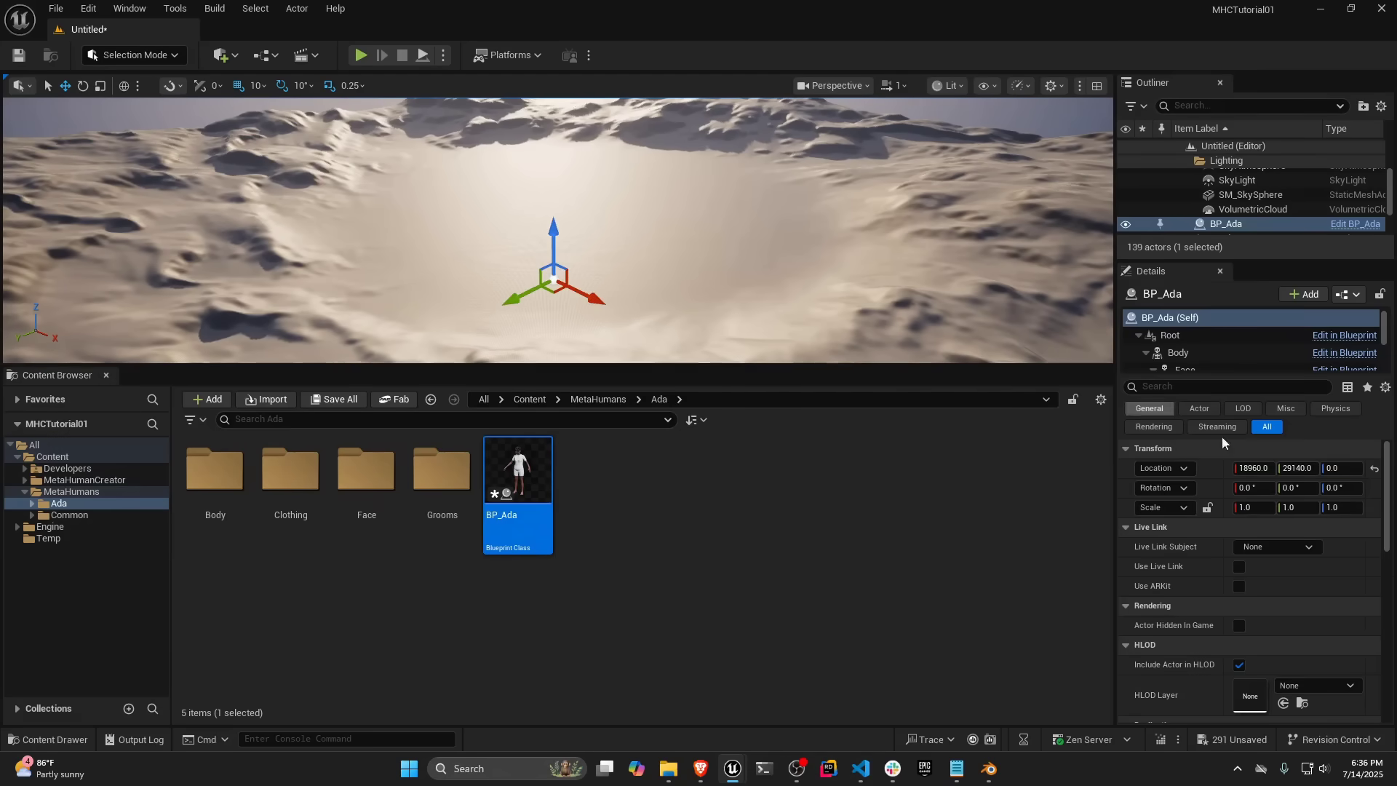
{"action": "left_click", "coordinate": [1375, 469]}
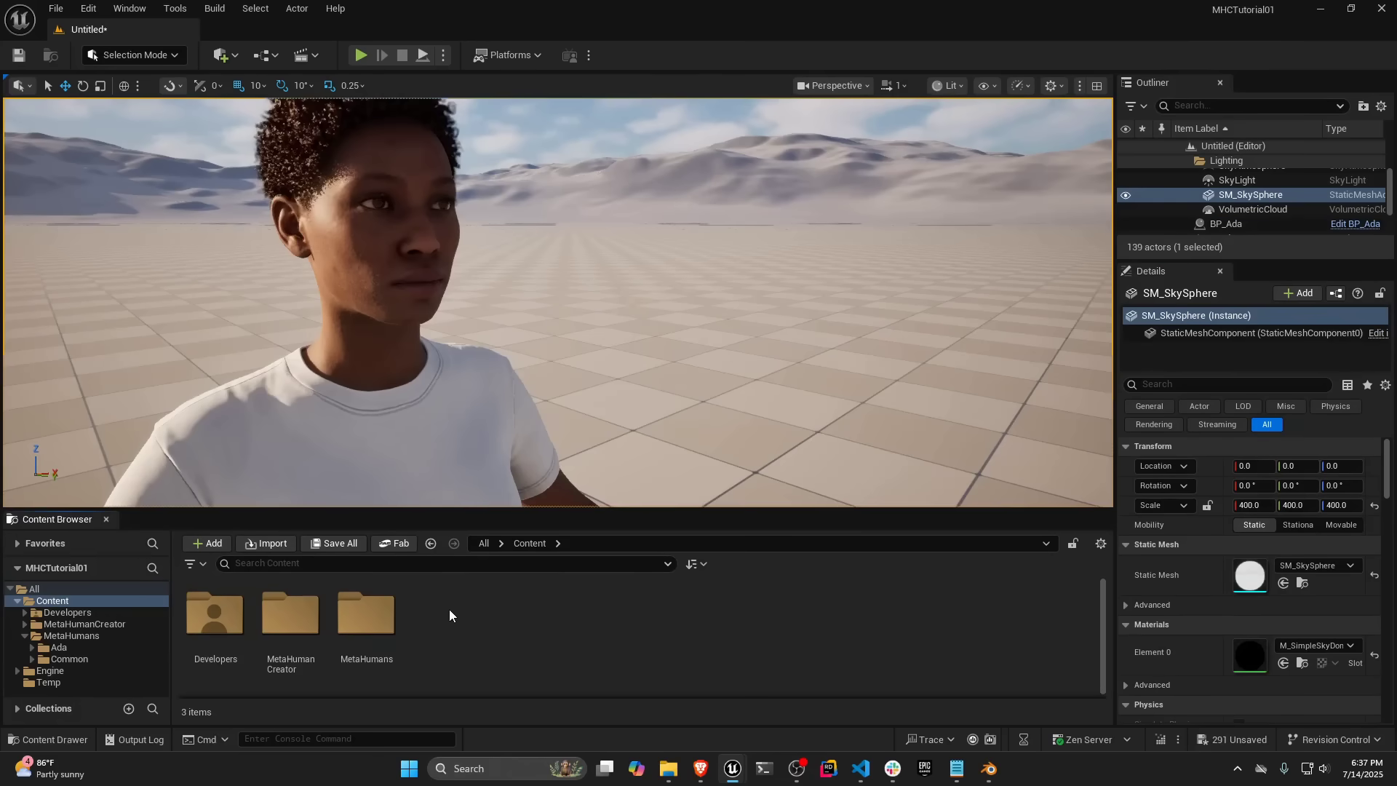
Create a level sequence named Test in the Content folder and open it in Sequencer.
{"action": "right_click", "coordinate": [448, 610]}
{"action": "left_click", "coordinate": [515, 225]}
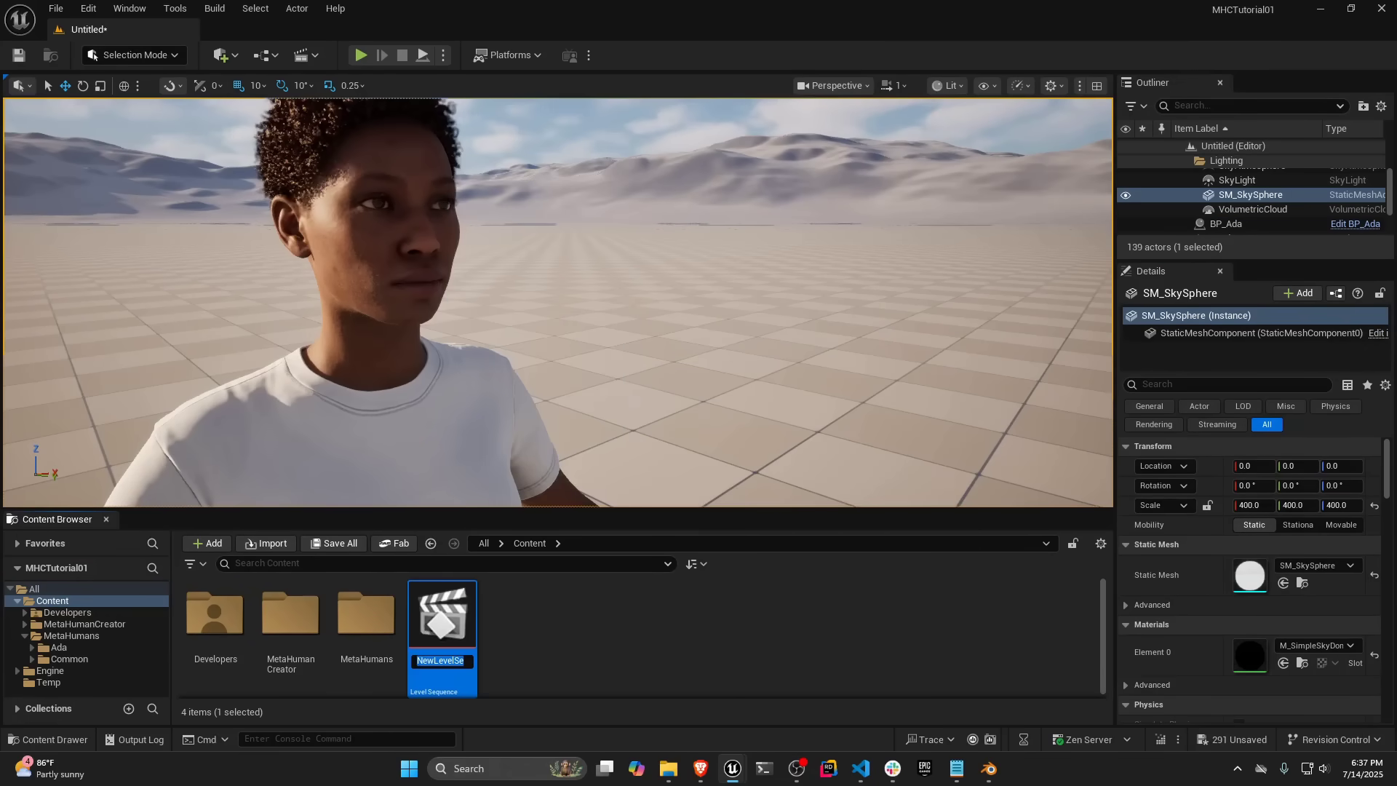
{"action": "type", "text": "Test"}
{"action": "key", "text": "Return"}
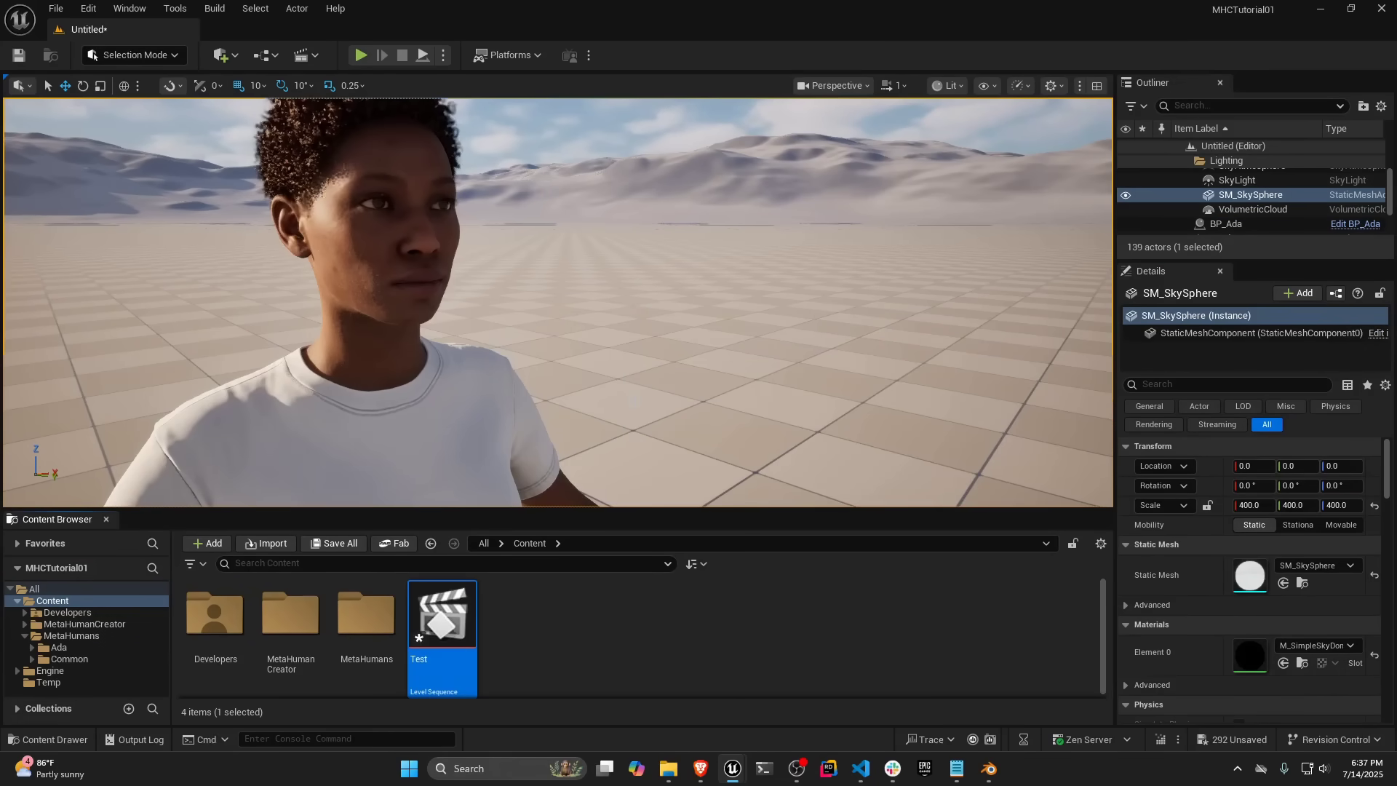
{"action": "double_click", "coordinate": [445, 618]}
Add the BP_Ada actor to the Test sequence as an actor track.
{"action": "left_click", "coordinate": [34, 565]}
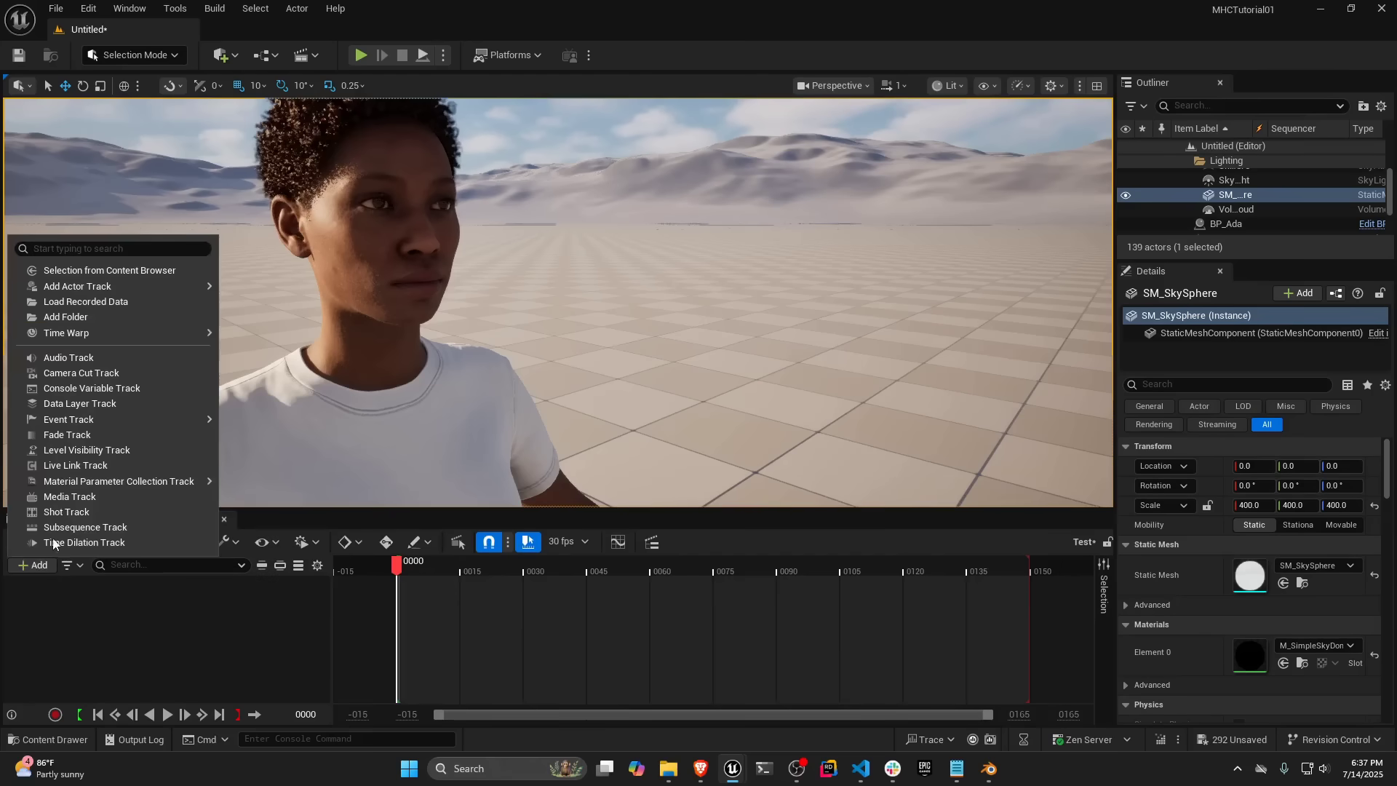
{"action": "mouse_move", "coordinate": [146, 286]}
{"action": "left_click", "coordinate": [299, 382]}
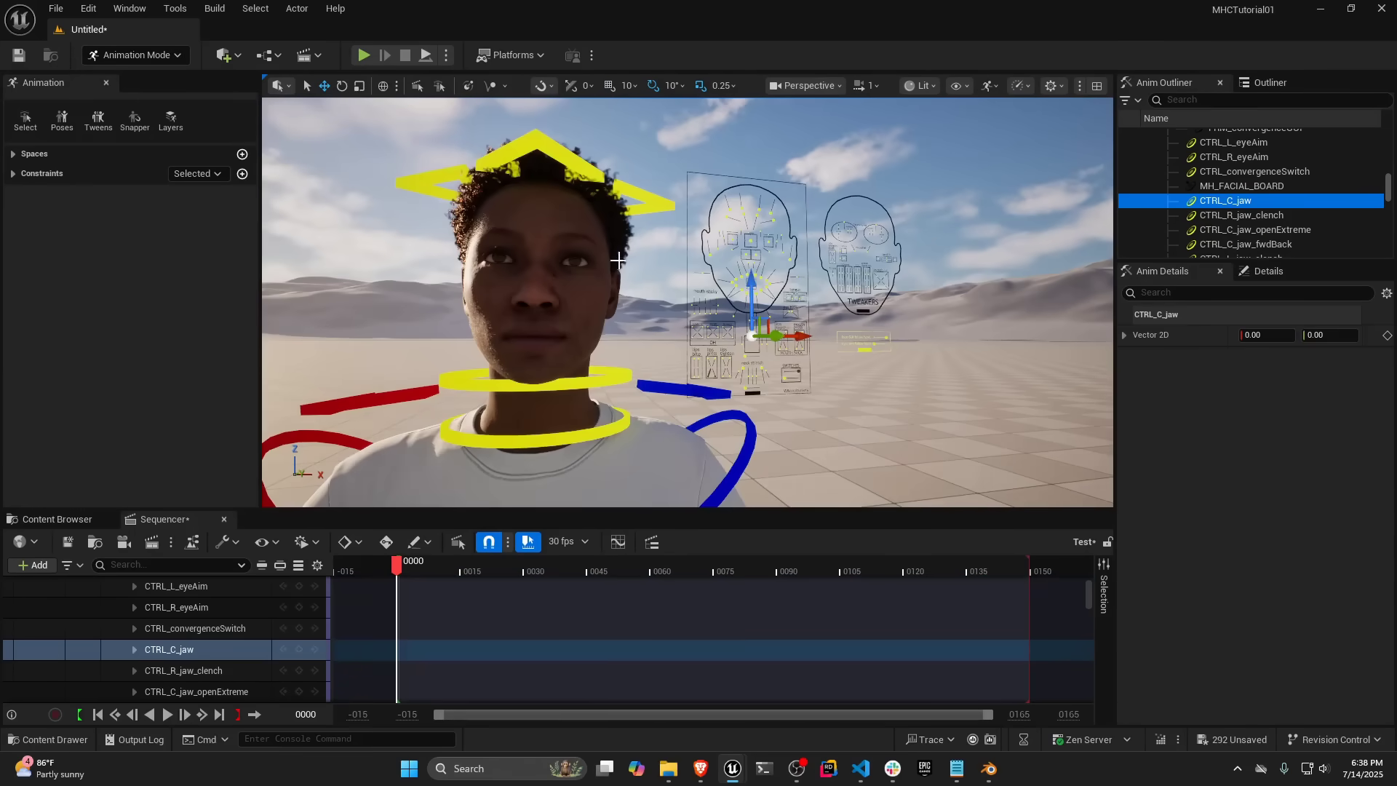
Open Ada's jaw fully with the CTRL_C_jaw facial control, setting its second value to 1.00, and view it from the side.
{"action": "left_click_drag", "start_coordinate": [754, 289], "coordinate": [881, 262]}
{"action": "left_click_drag", "start_coordinate": [723, 326], "coordinate": [720, 331], "text": "alt"}
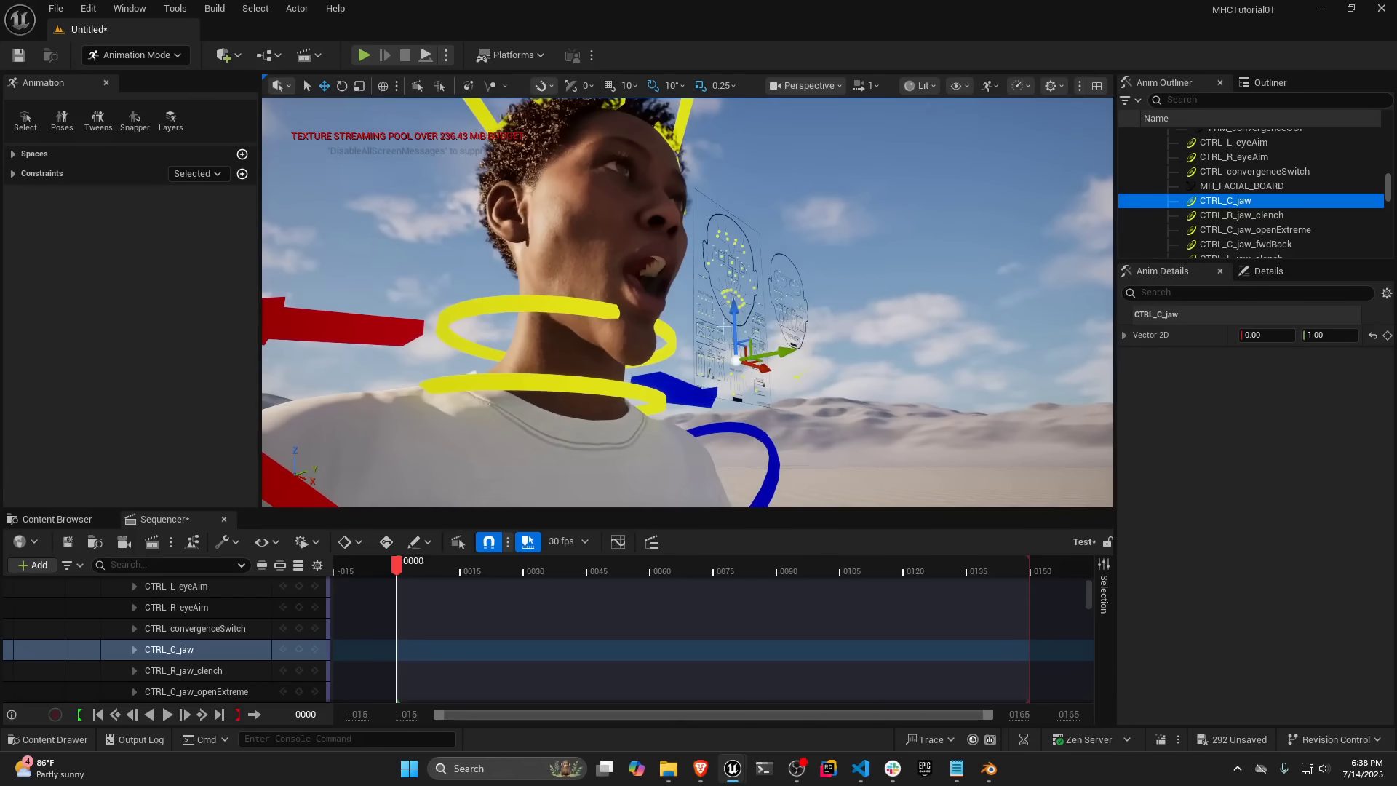